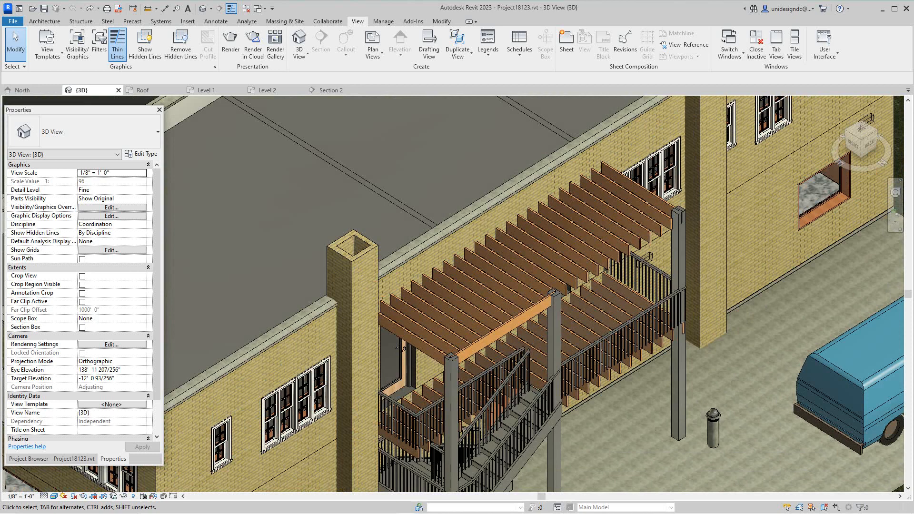
scroll(575, 268, "up", 2)
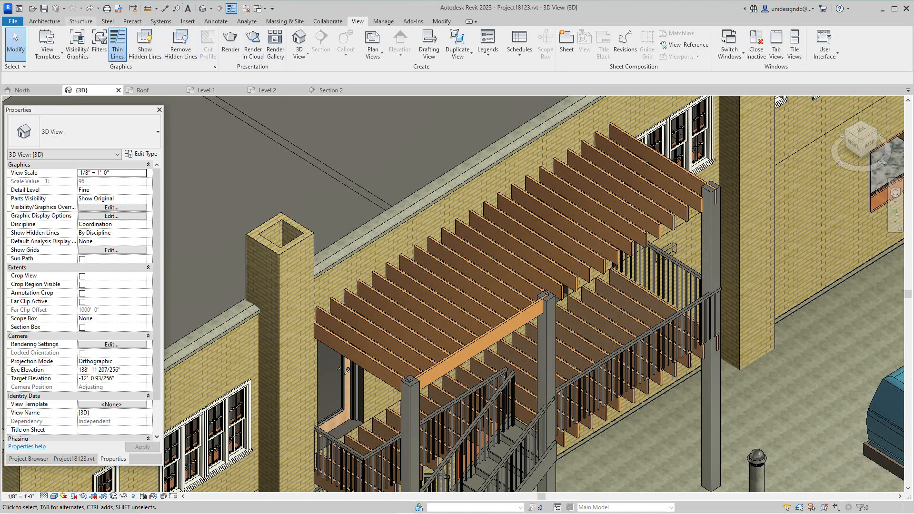
left_click(45, 21)
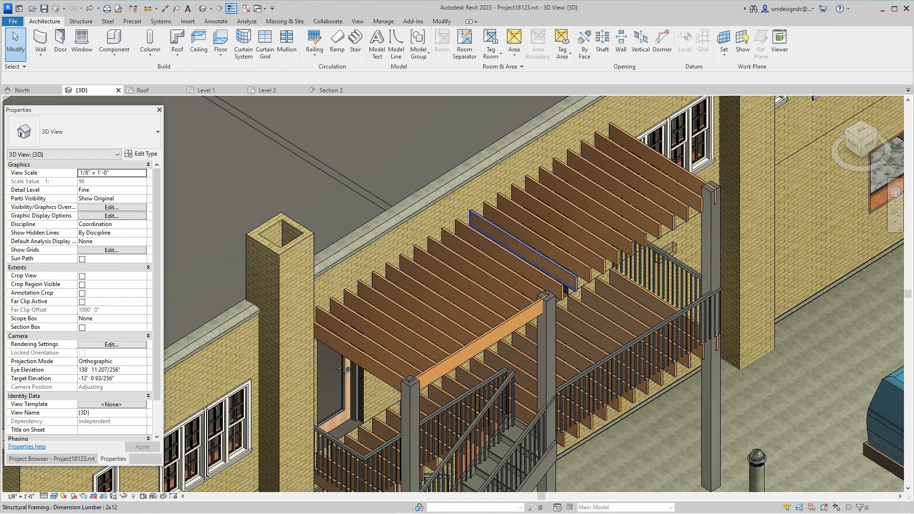
scroll(496, 310, "down", 1)
scroll(497, 272, "up", 3)
scroll(487, 247, "down", 3)
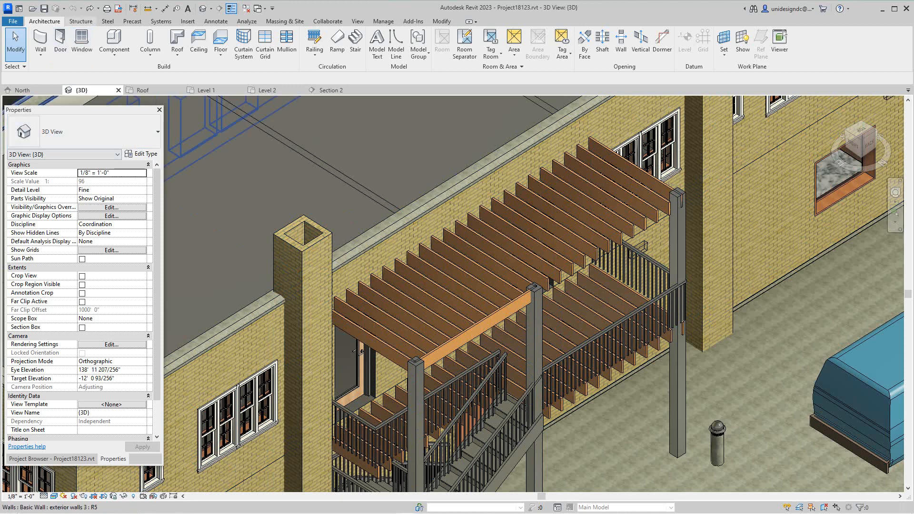
Place a 2x12 Dimension Lumber beam with 3D snapping along the upper joist ends, from the middle post to the far corner post
left_click(81, 22)
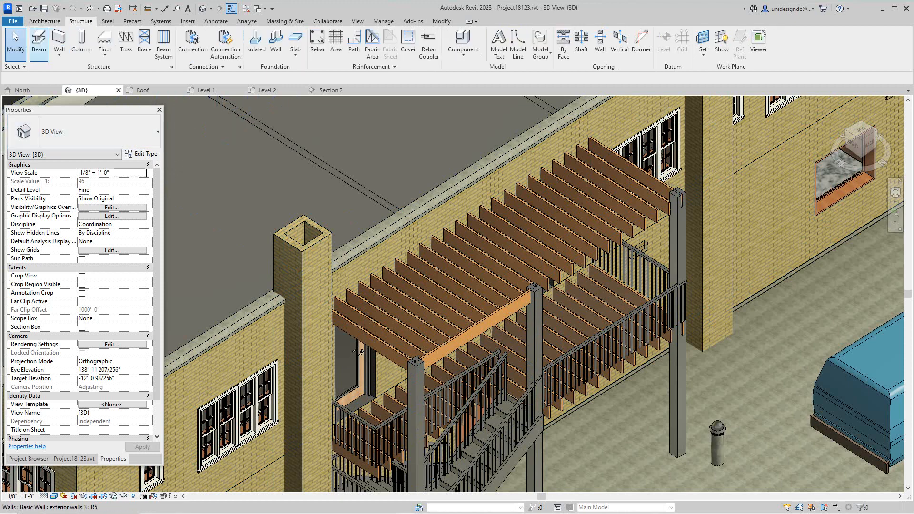
left_click(39, 43)
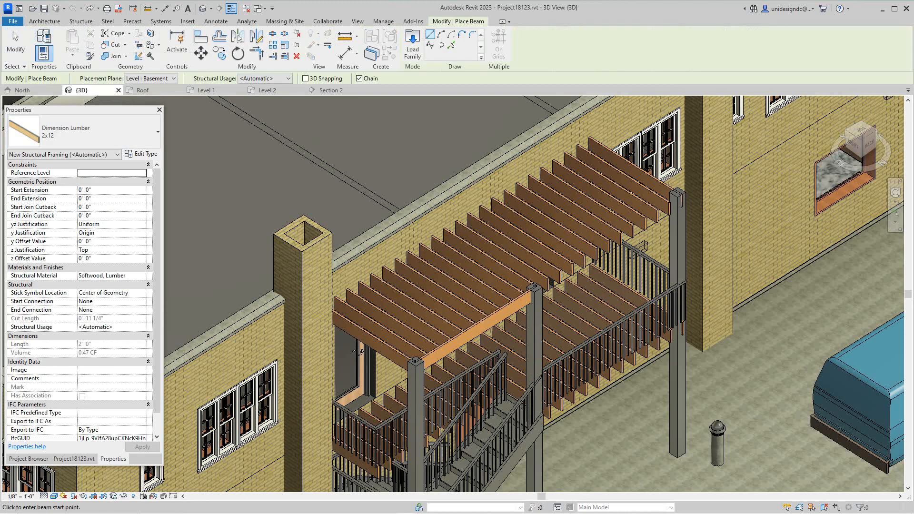
scroll(533, 290, "up", 3)
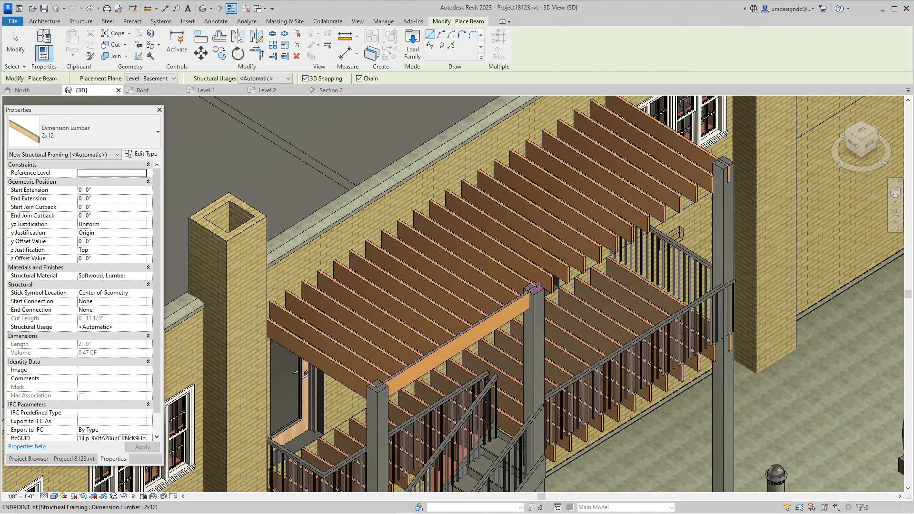
left_click(536, 286)
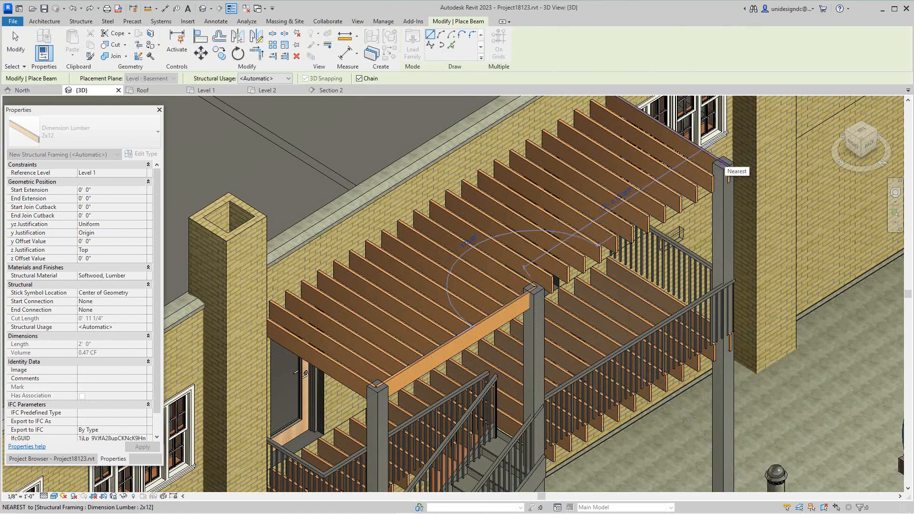
scroll(726, 164, "up", 3)
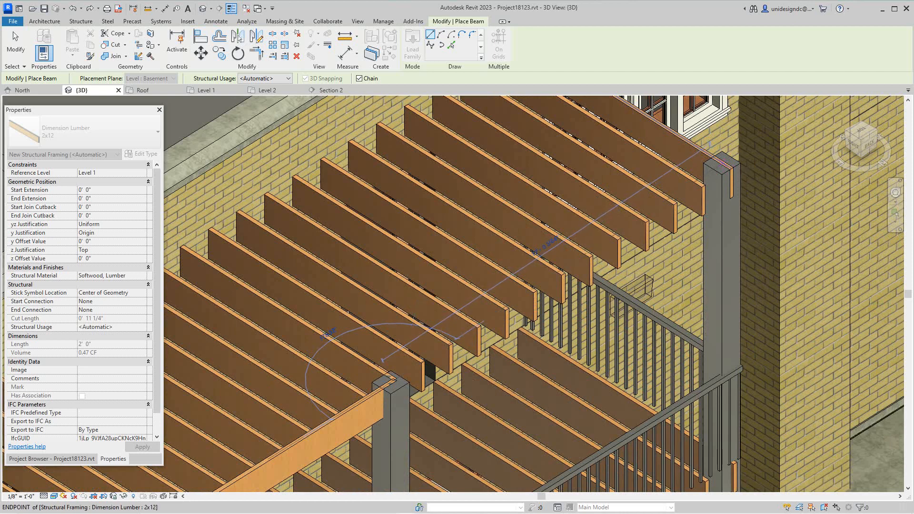
left_click(722, 162)
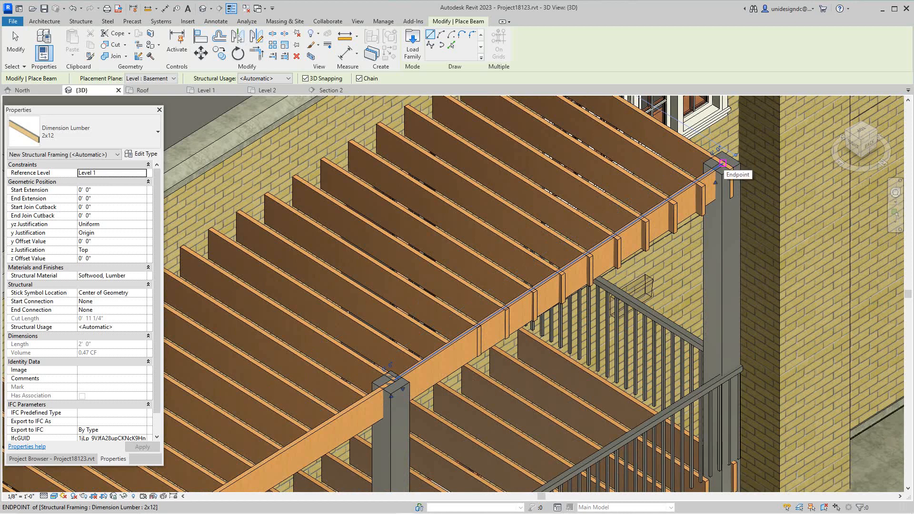
right_click(722, 163)
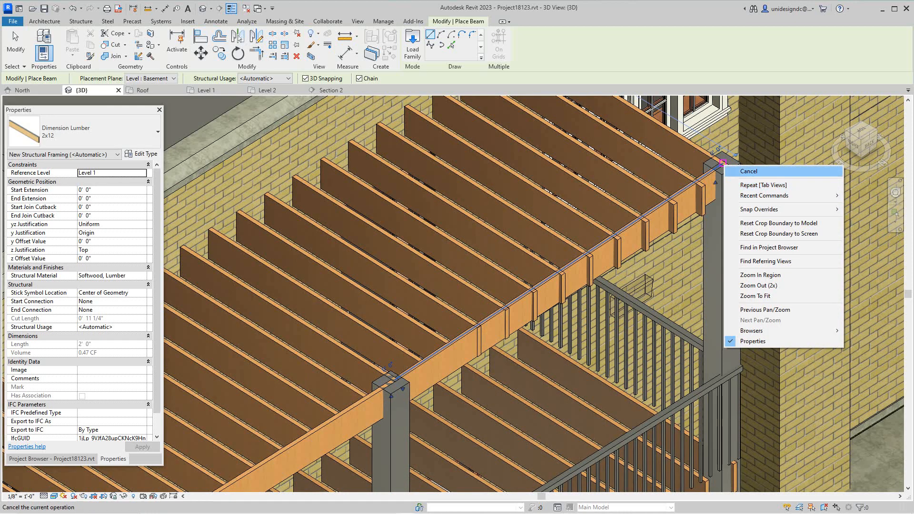
left_click(749, 172)
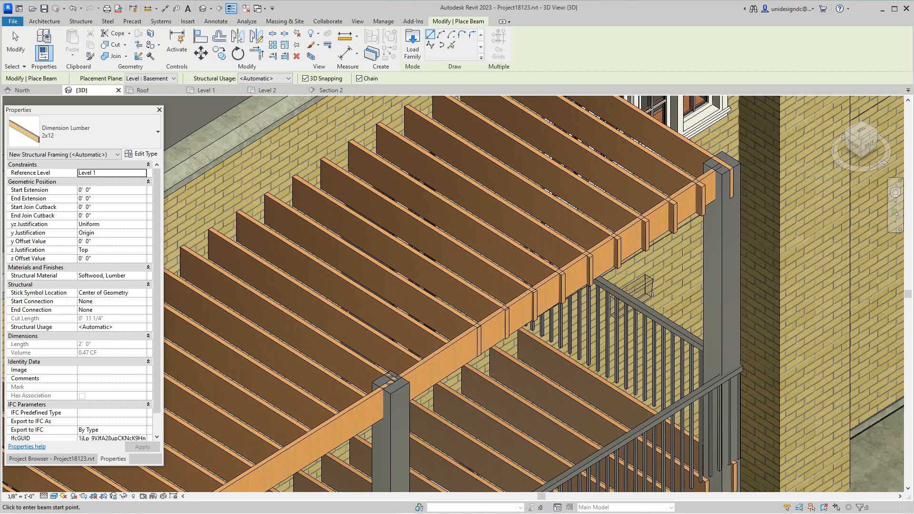
Open the Level 2 floor plan at the exterior deck and end the beam placement
scroll(458, 350, "down", 3)
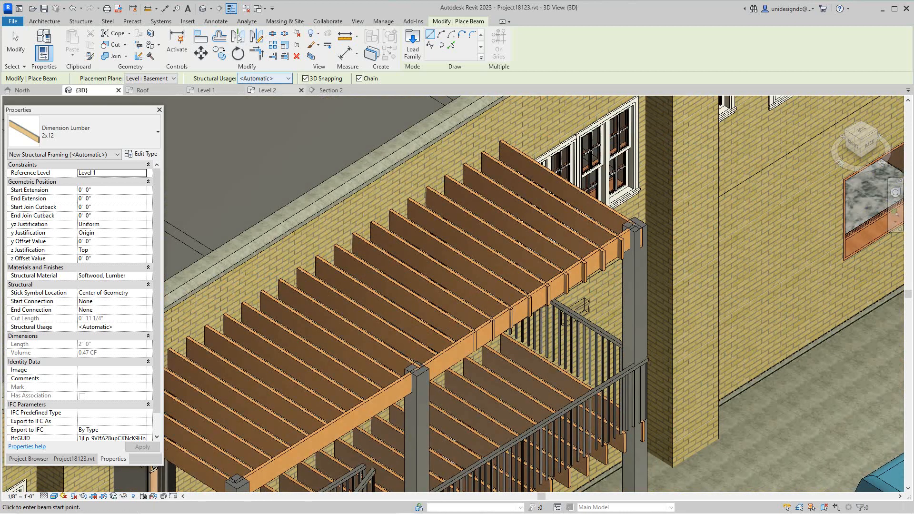
left_click(267, 90)
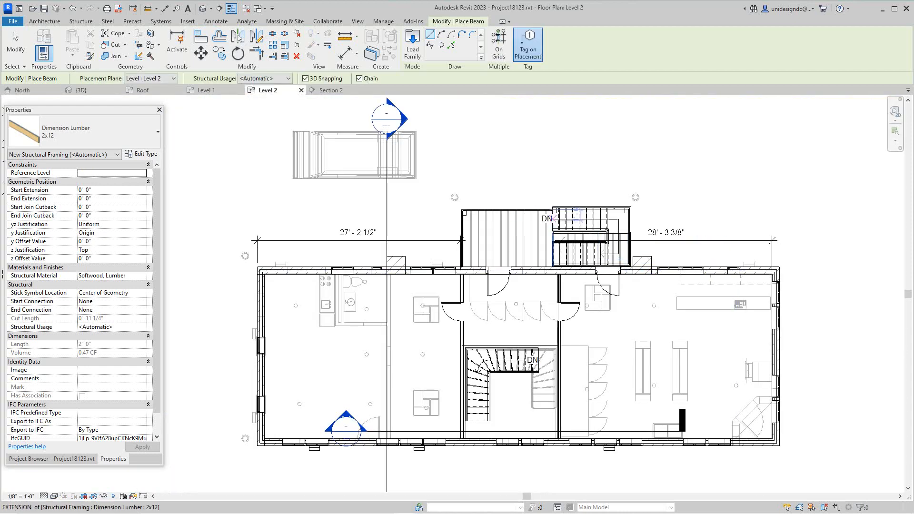
scroll(494, 213, "up", 2)
right_click(499, 191)
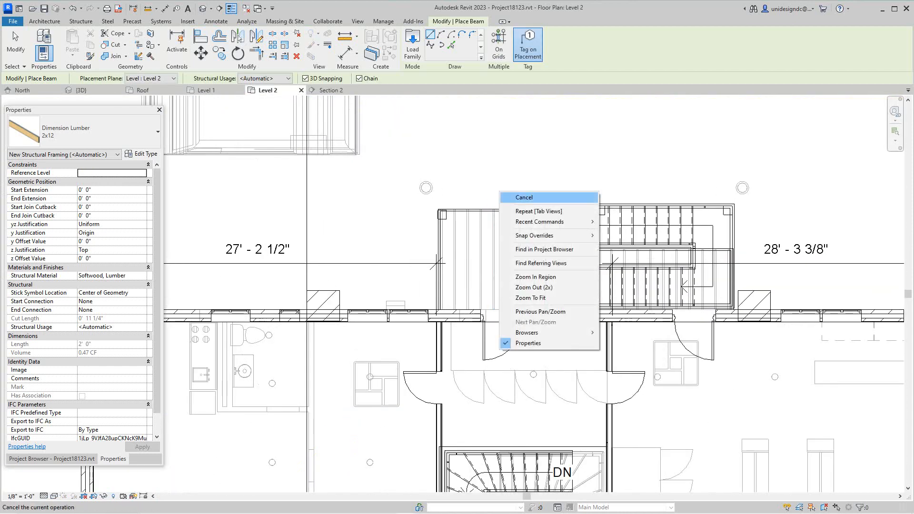
left_click(524, 196)
scroll(541, 216, "up", 1)
Align the deck's outer handrail with the adjoining stair railing in the Level 2 plan, using the Align tool
left_click(561, 209)
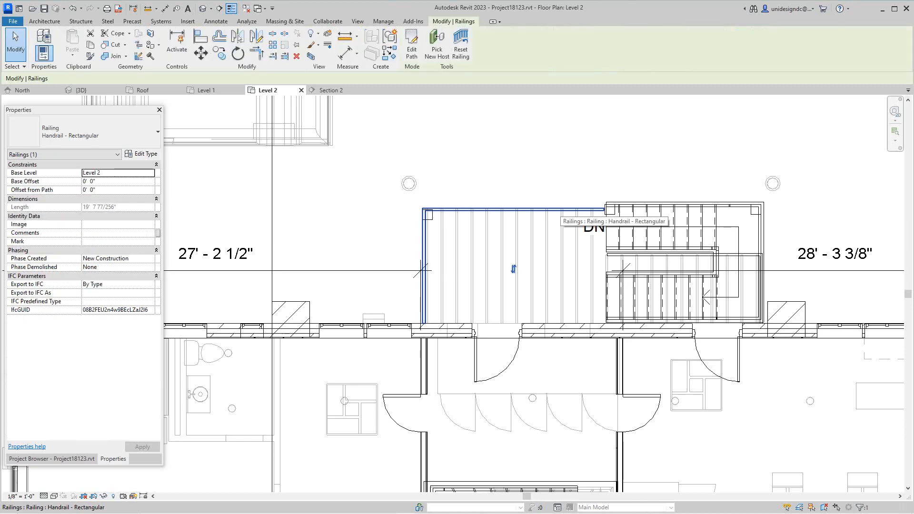
scroll(562, 209, "up", 3)
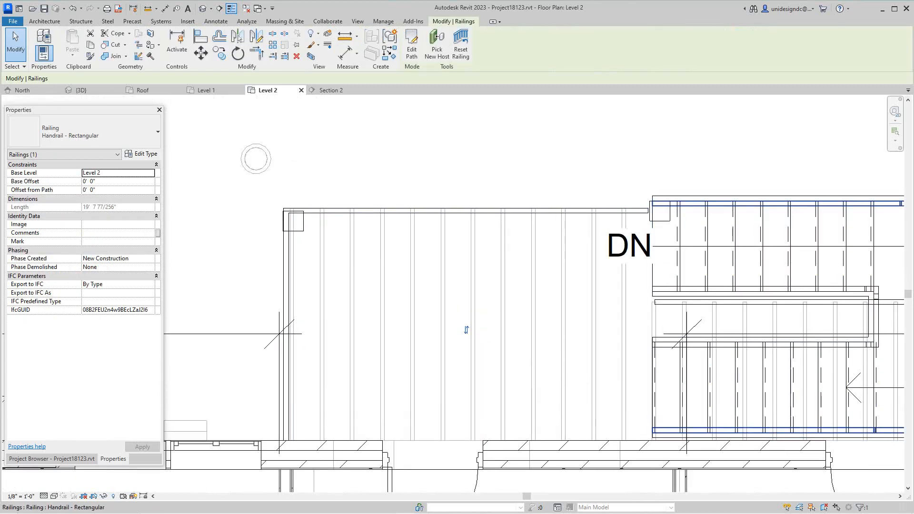
left_click(467, 328)
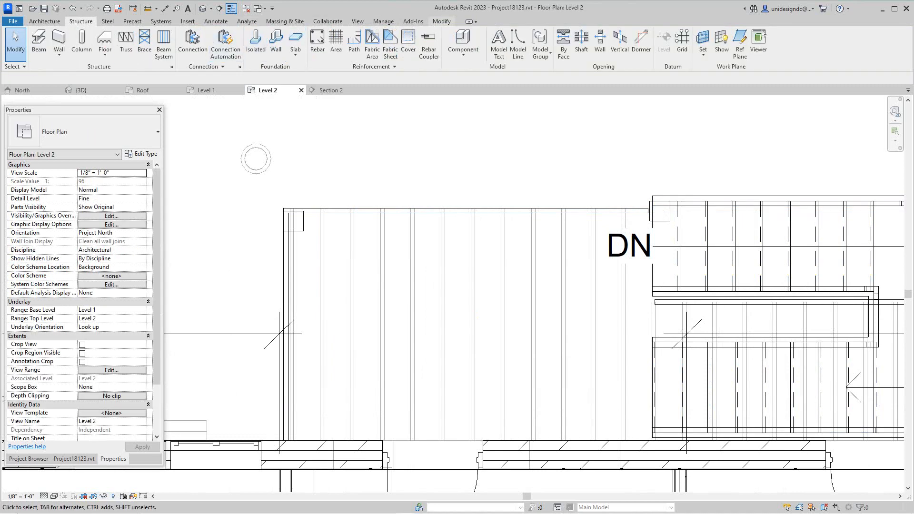
left_click(442, 22)
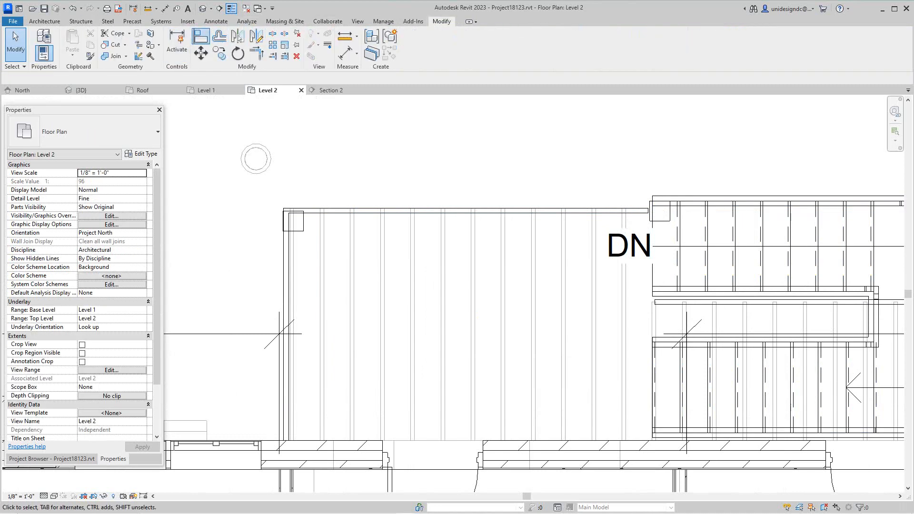
key("a")
key("l")
scroll(639, 156, "up", 1)
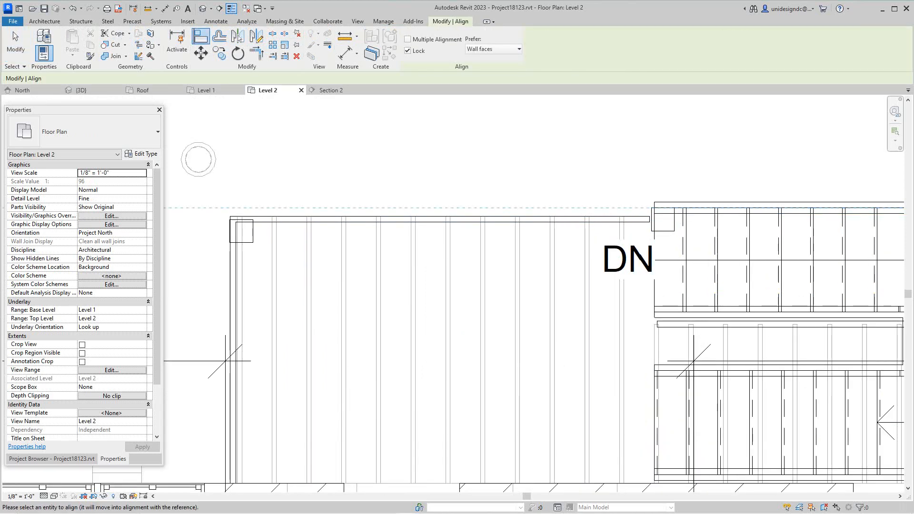
left_click(633, 219)
scroll(673, 207, "up", 1)
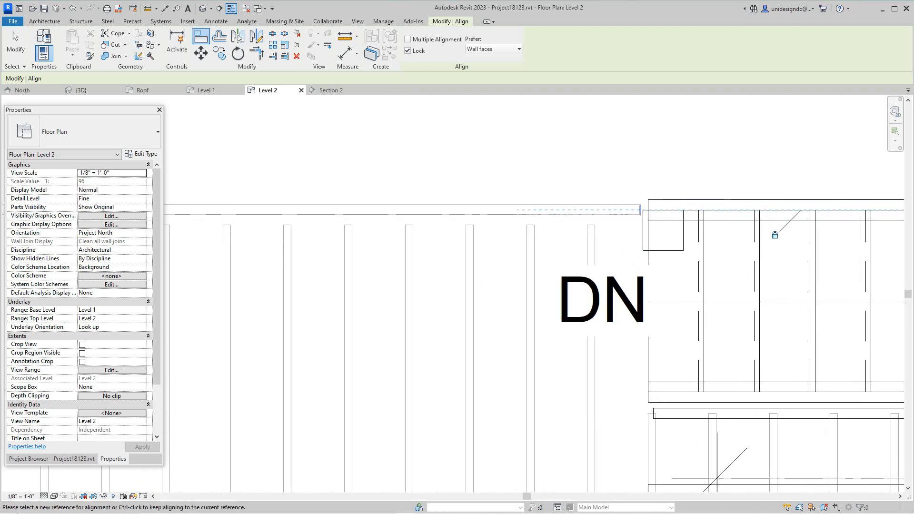
scroll(646, 199, "up", 1)
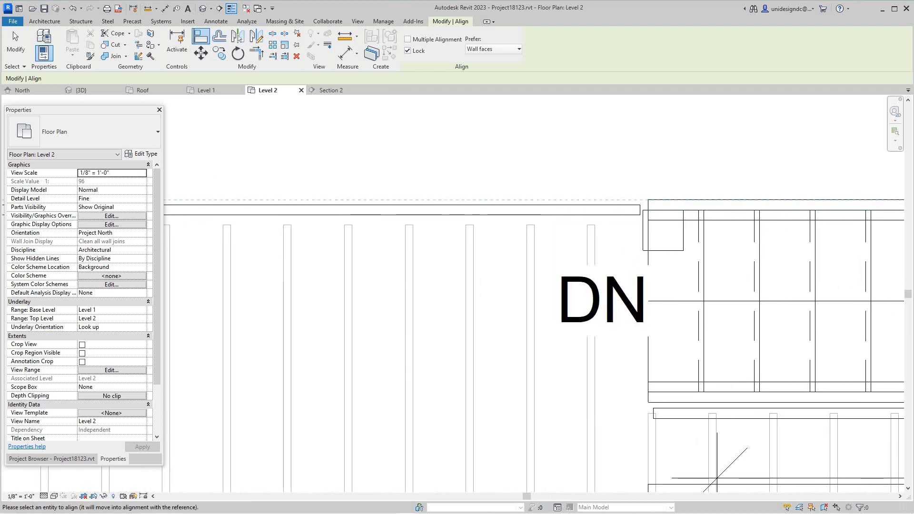
right_click(616, 197)
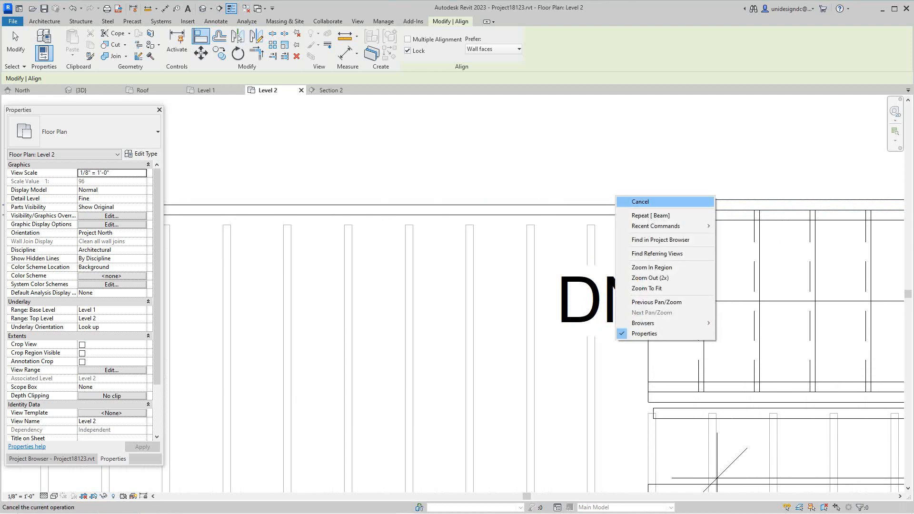
left_click(640, 202)
scroll(642, 200, "down", 5)
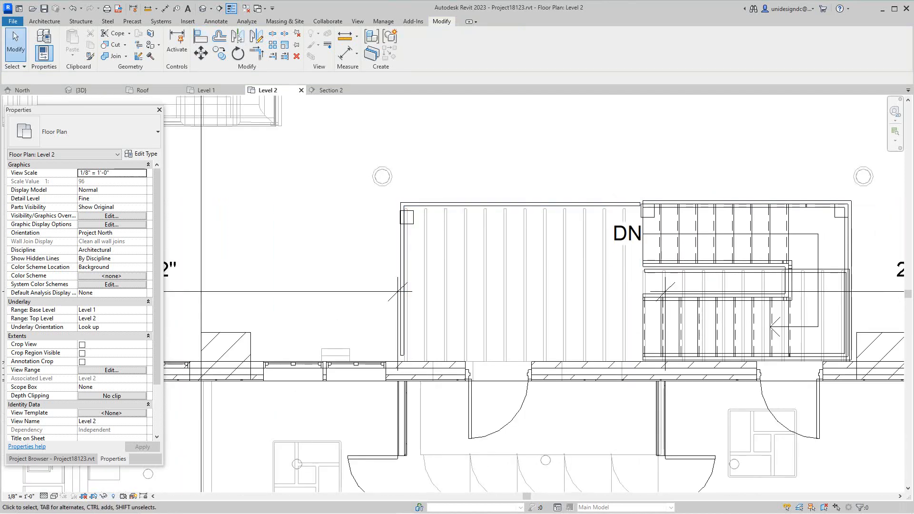
Return to the 3D view and delete the 2x12 beam between the middle post and the far corner post
left_click(91, 90)
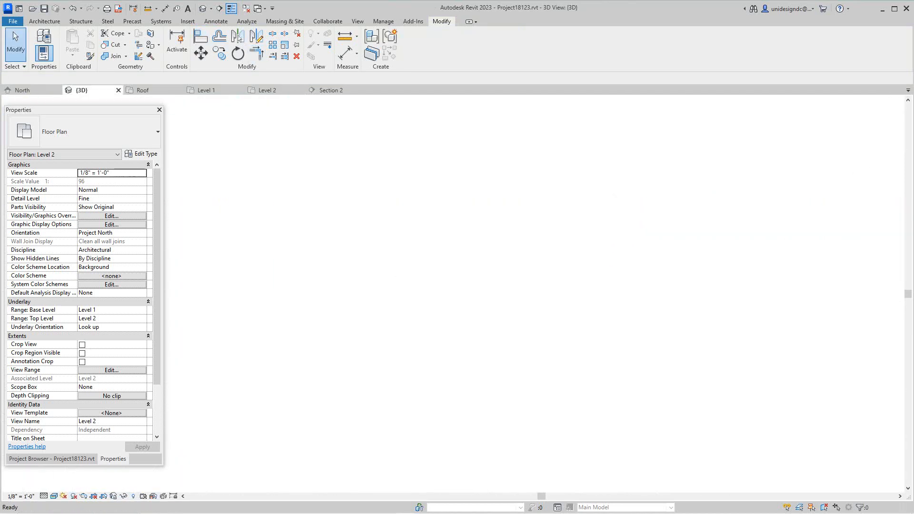
scroll(504, 246, "down", 1)
scroll(568, 278, "up", 2)
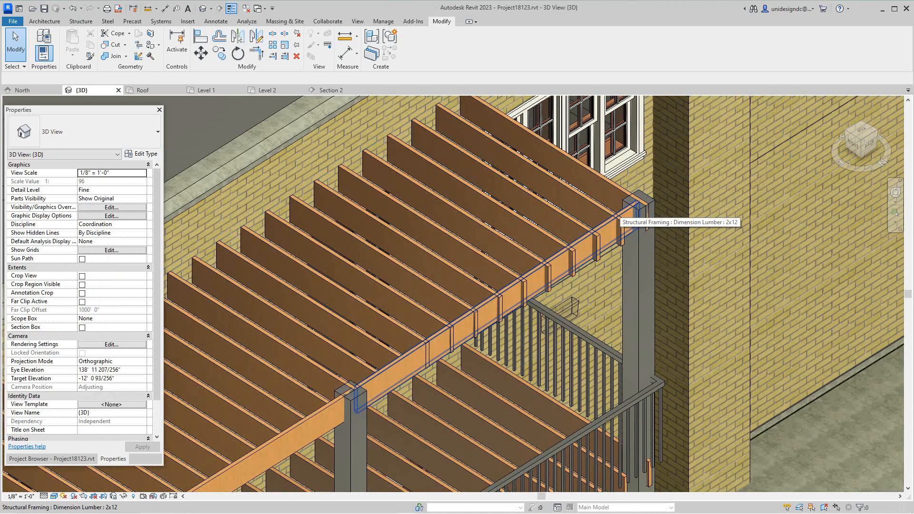
left_click(619, 215)
right_click(621, 215)
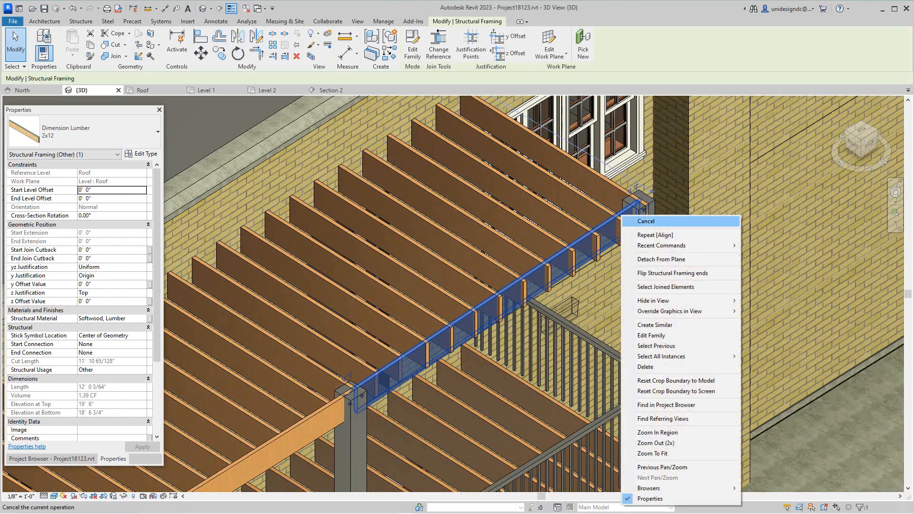
left_click(645, 366)
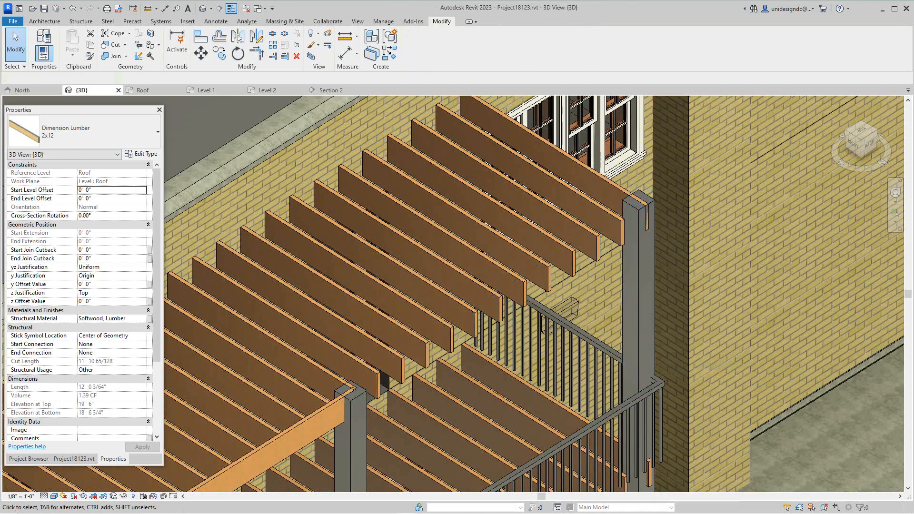
Examine the deck framing and railings in the 3D view and the surroundings of the exterior stair in the Level 1 plan
scroll(628, 289, "down", 1)
scroll(628, 289, "down", 3)
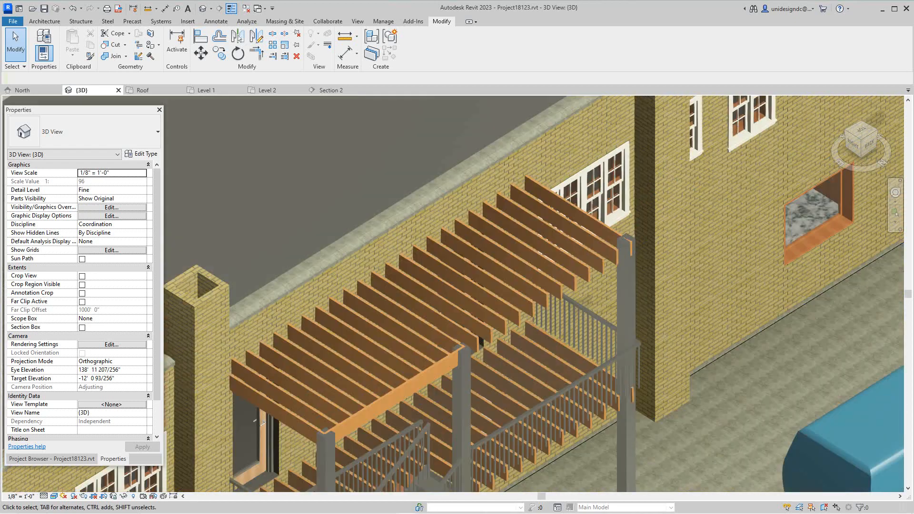
scroll(628, 289, "down", 3)
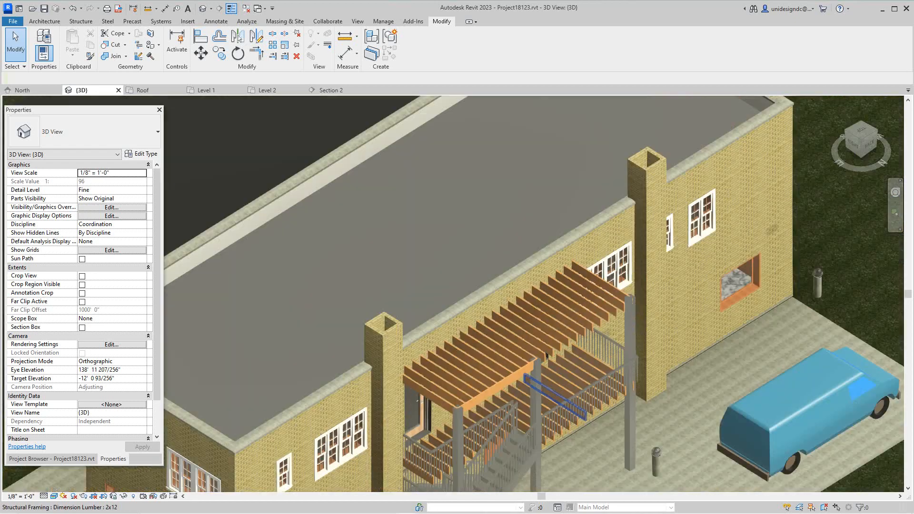
scroll(461, 364, "up", 3)
scroll(476, 376, "up", 1)
scroll(486, 414, "down", 1)
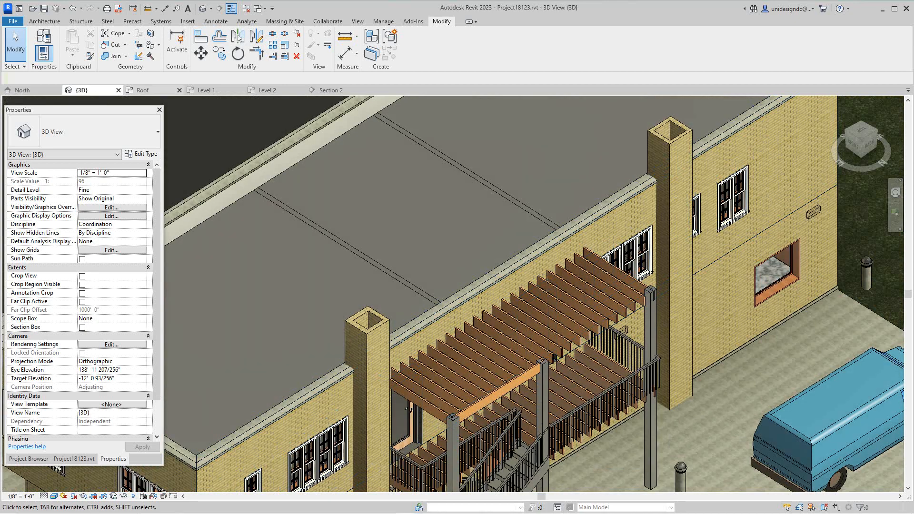
left_click(204, 90)
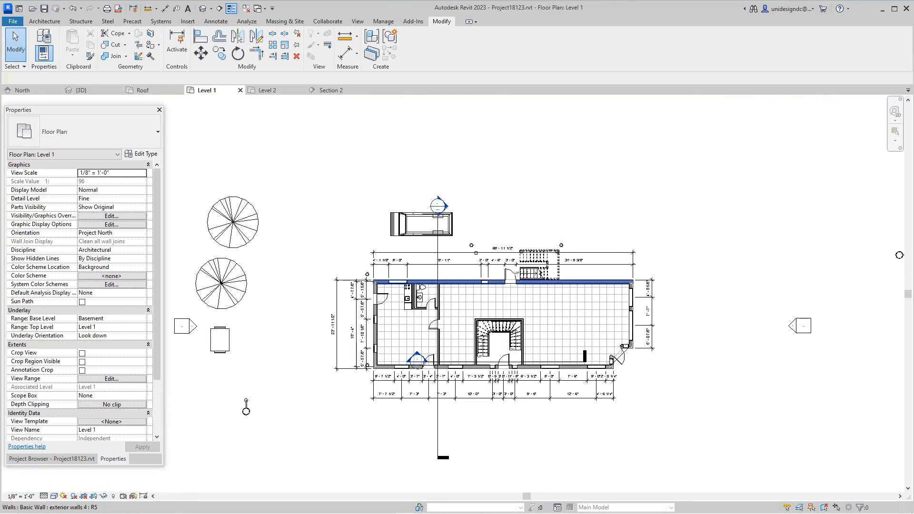
scroll(551, 282, "up", 1)
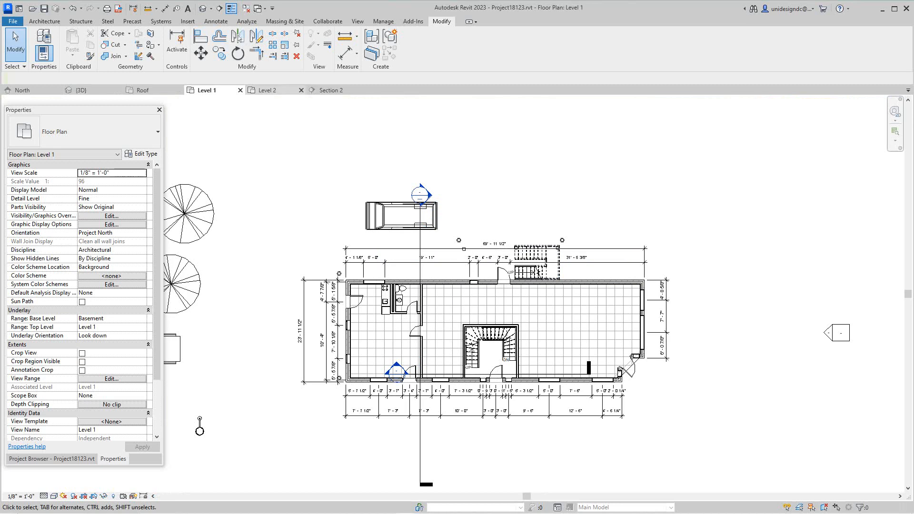
In the Level 2 plan, start a new architectural floor at the exterior deck with a rectangular boundary sketch
left_click(267, 90)
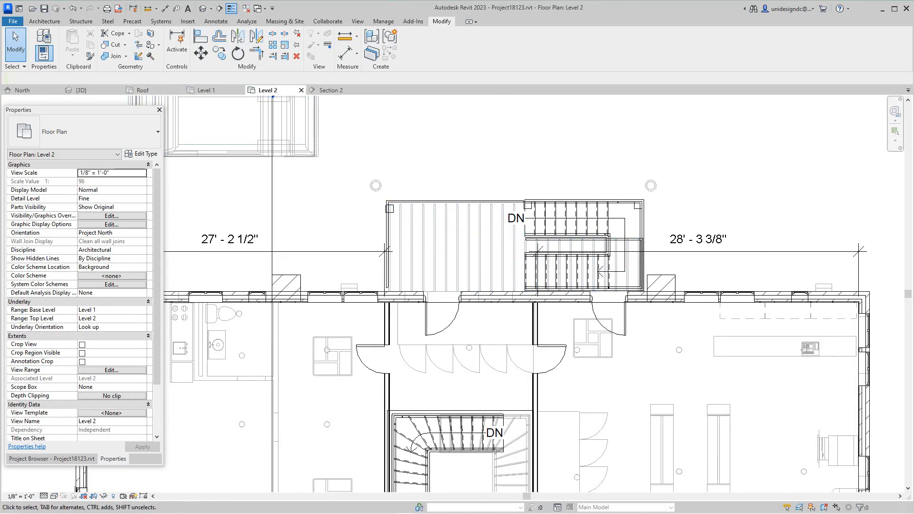
scroll(422, 218, "up", 1)
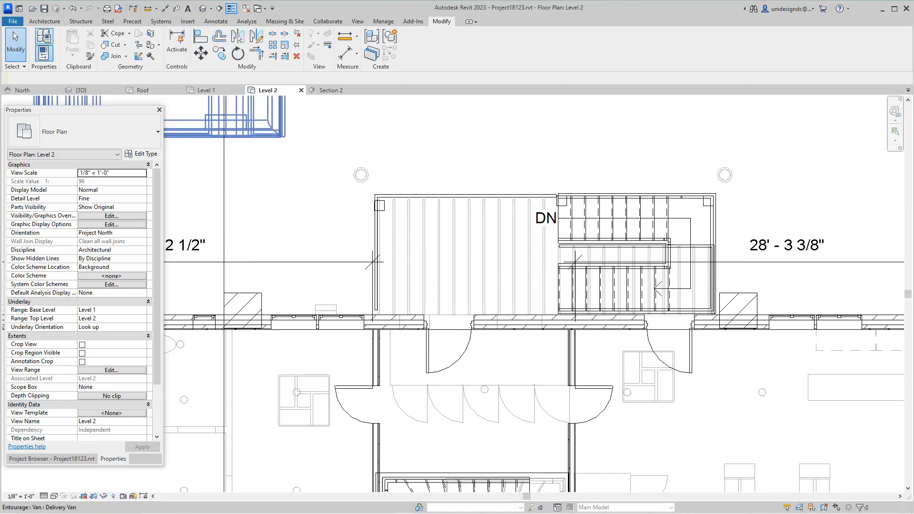
left_click(44, 21)
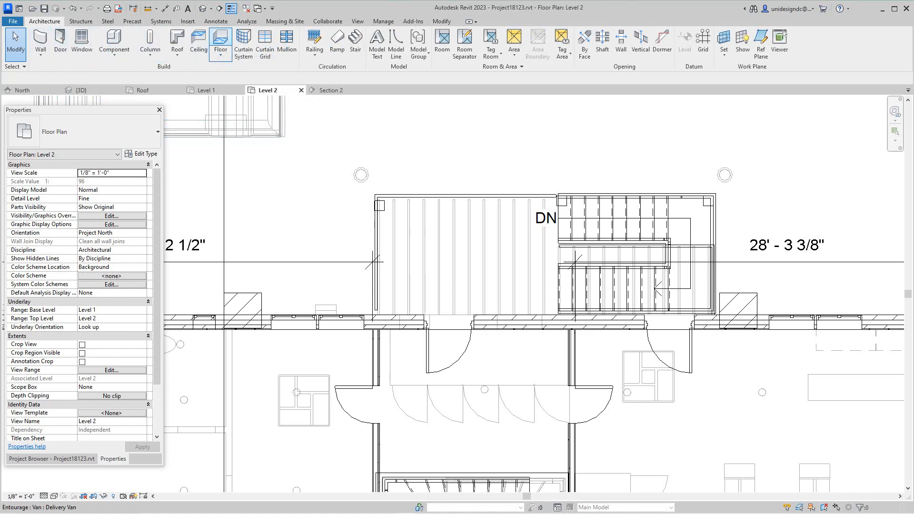
left_click(221, 39)
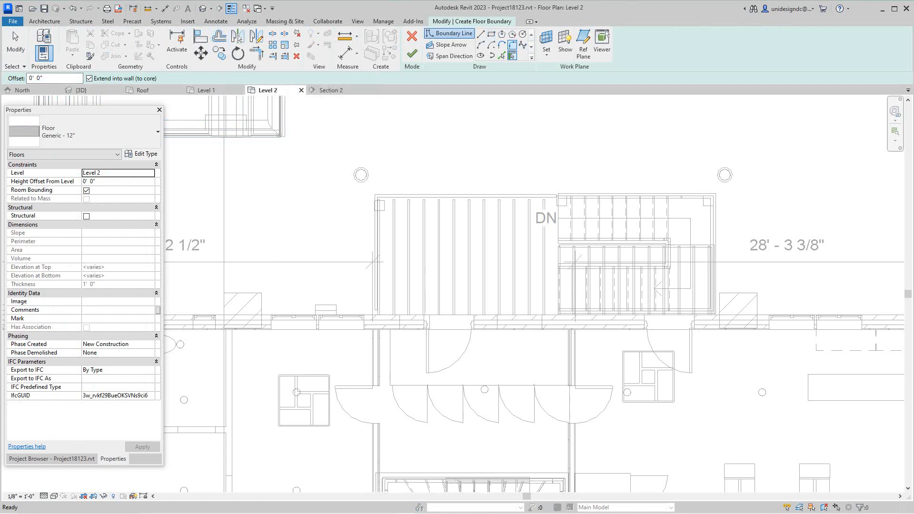
left_click(492, 34)
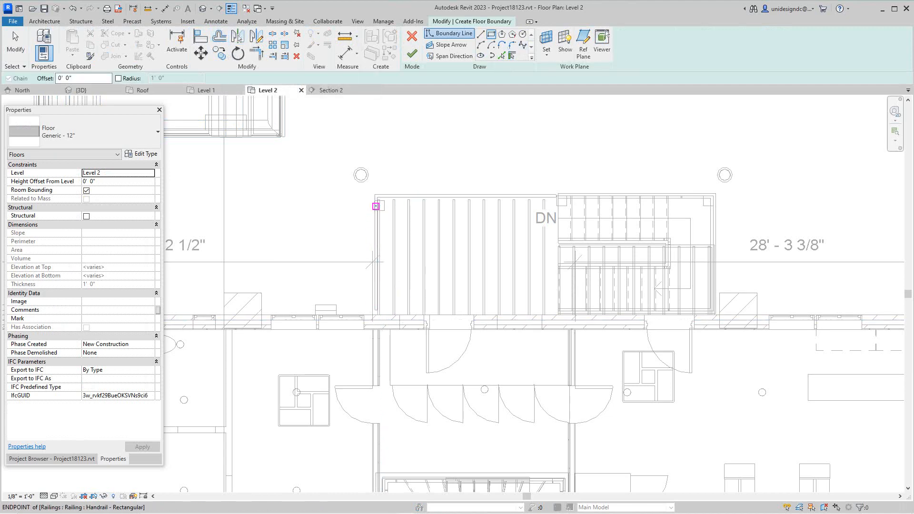
scroll(376, 204, "up", 3)
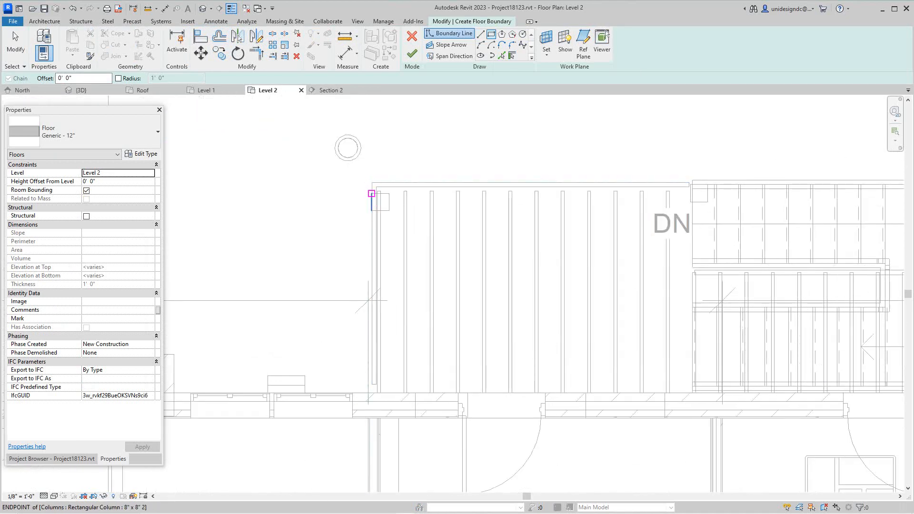
scroll(371, 194, "up", 2)
left_click(381, 189)
scroll(429, 336, "down", 3)
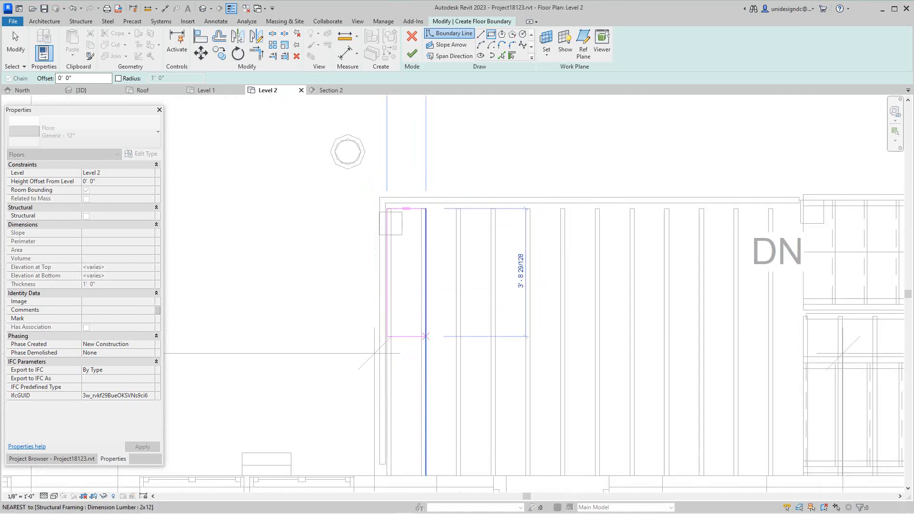
scroll(766, 403, "up", 2)
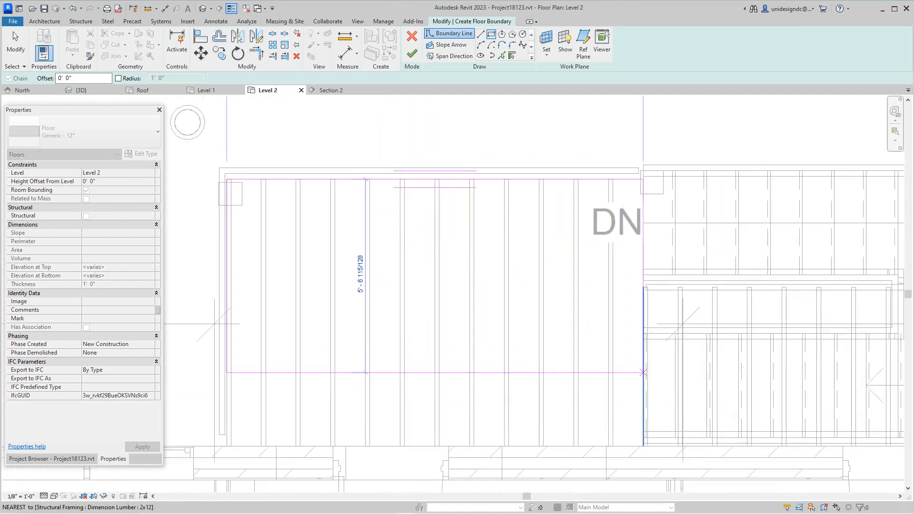
scroll(643, 361, "down", 1)
right_click(641, 361)
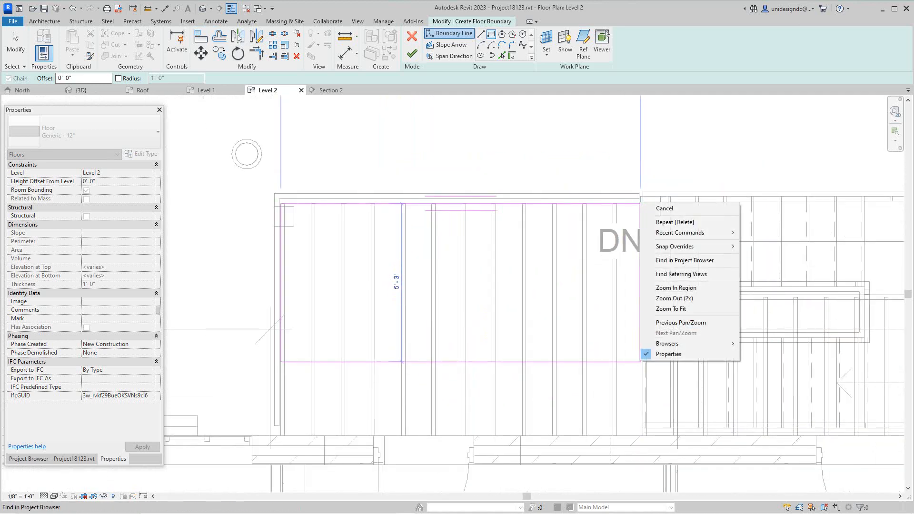
left_click(663, 209)
Sketch a rectangular floor boundary about 8' 1" deep, from the stair's outer corner to the exterior wall at the deck's far end
middle_click_drag(619, 214, 750, 214)
scroll(791, 205, "down", 3)
scroll(828, 202, "down", 3)
scroll(778, 211, "up", 2)
scroll(809, 210, "up", 4)
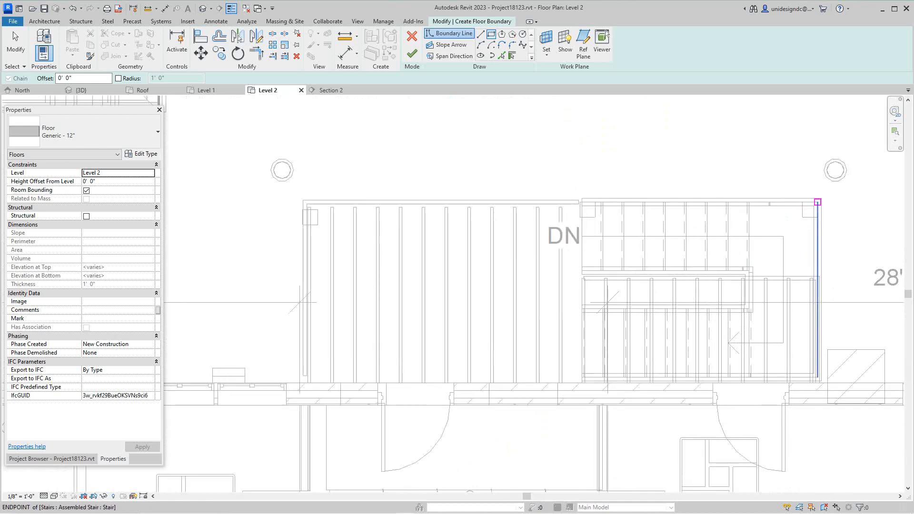
left_click(817, 202)
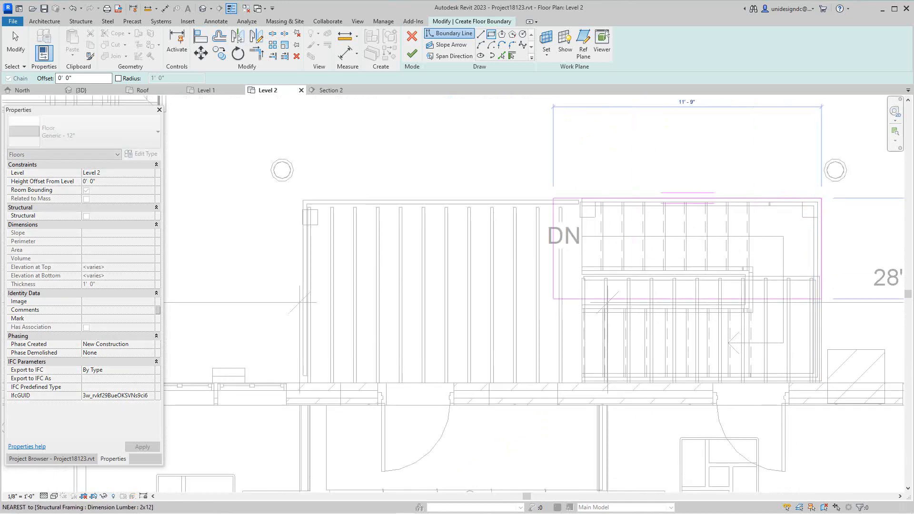
scroll(300, 391, "up", 1)
scroll(300, 391, "up", 1)
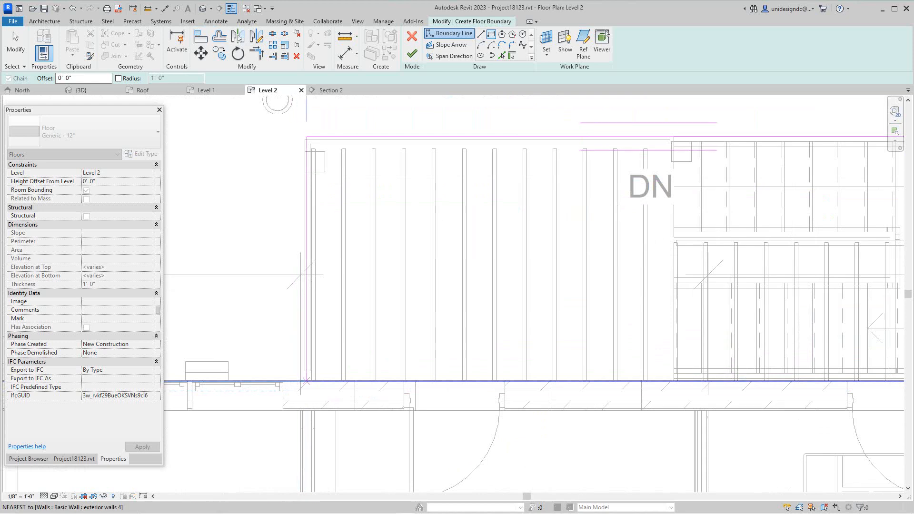
left_click(300, 381)
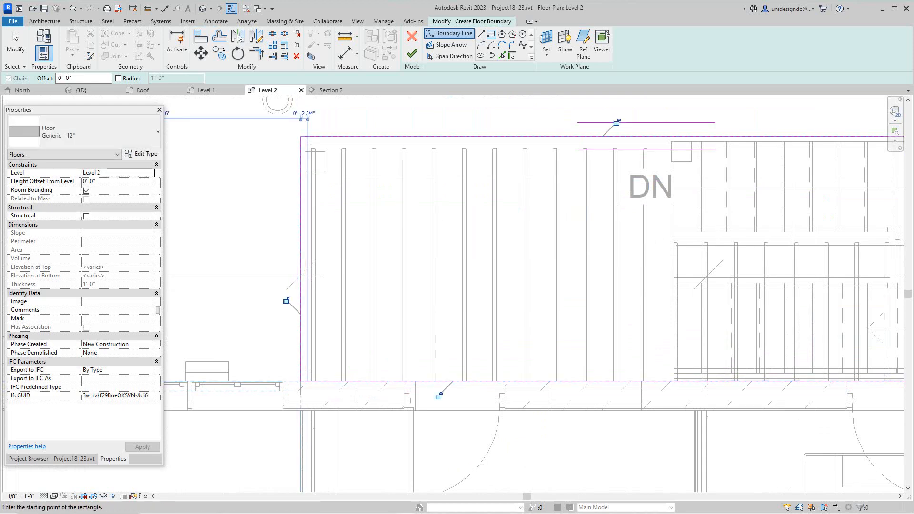
Finish the deck floor sketch without attaching the walls to the floor's bottom
scroll(402, 263, "down", 2)
scroll(702, 252, "up", 2)
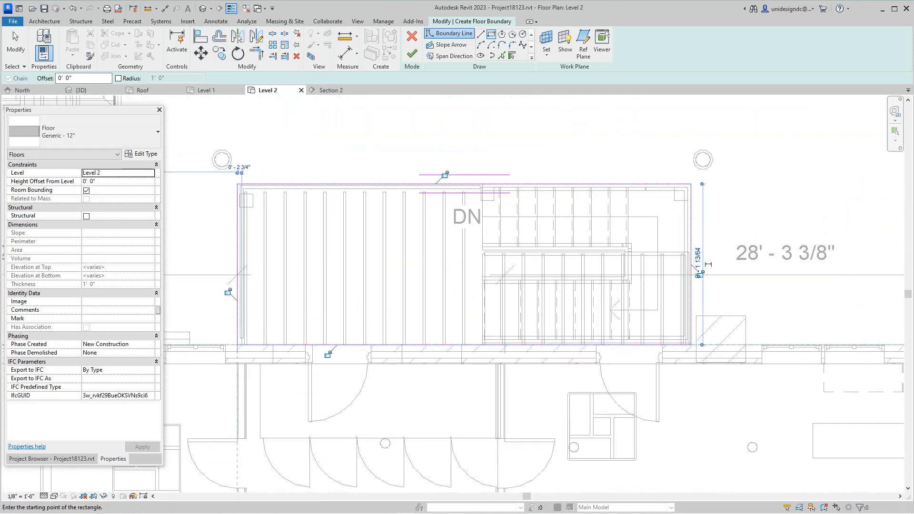
right_click(397, 107)
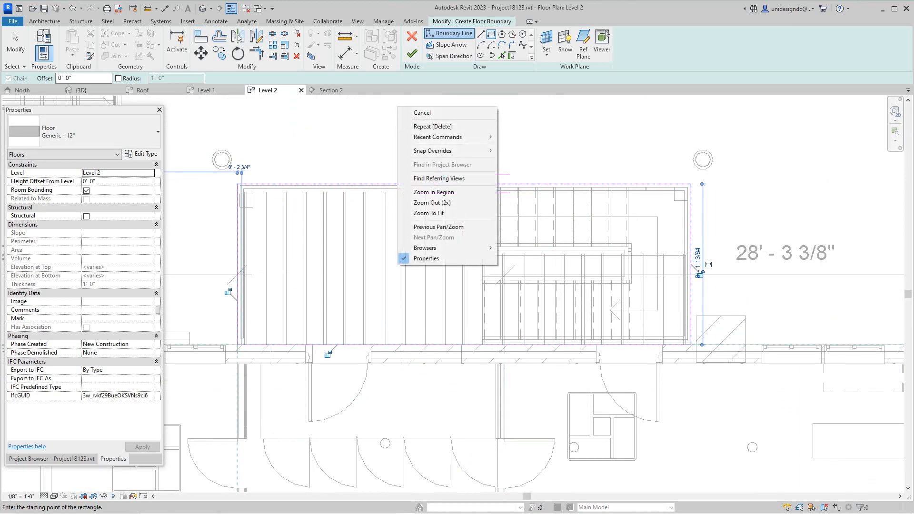
left_click(412, 53)
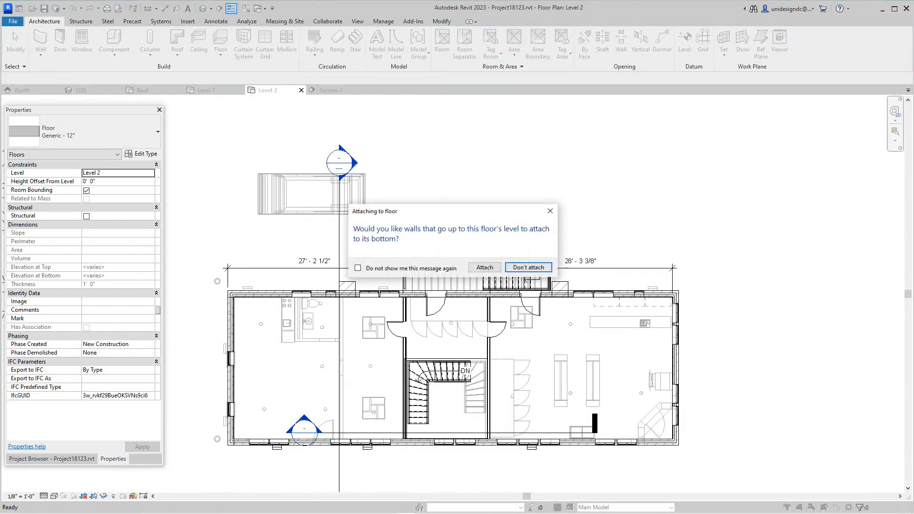
left_click(526, 269)
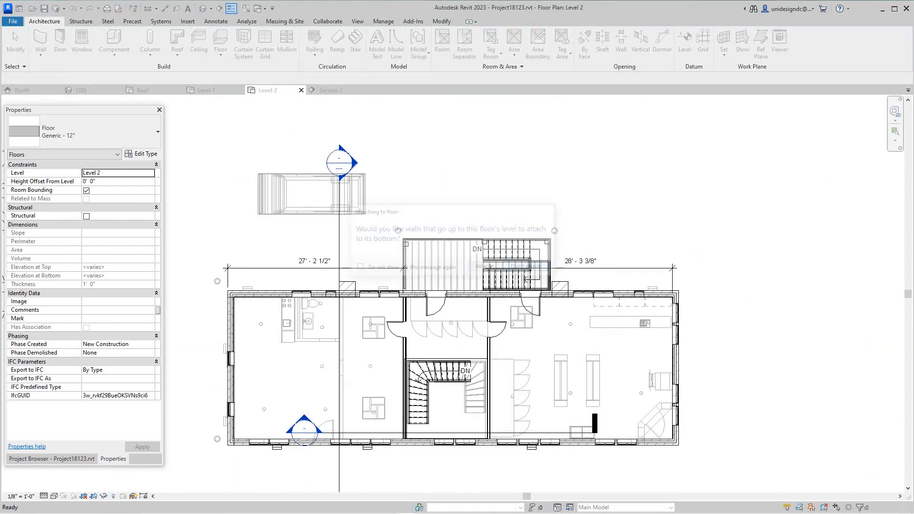
Edit the deck floor's boundary and set its span direction along the short edge on the stair side
scroll(483, 265, "up", 5)
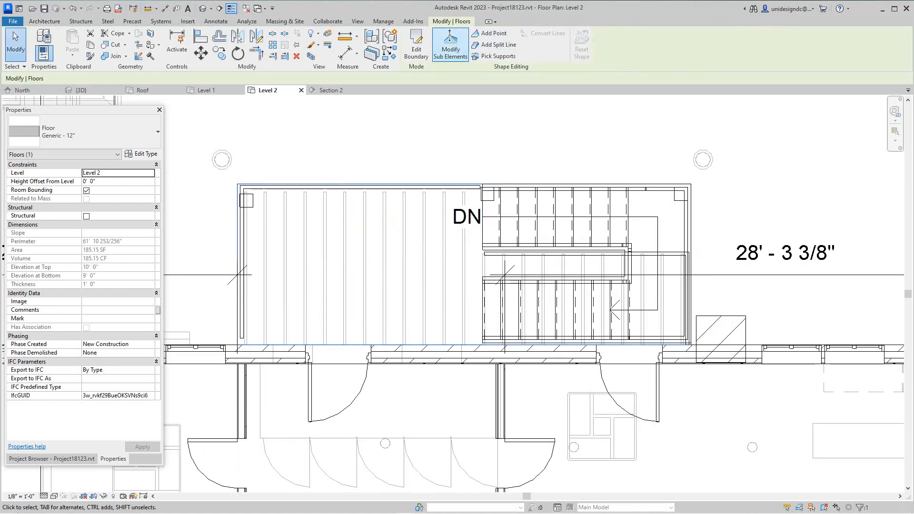
left_click(416, 45)
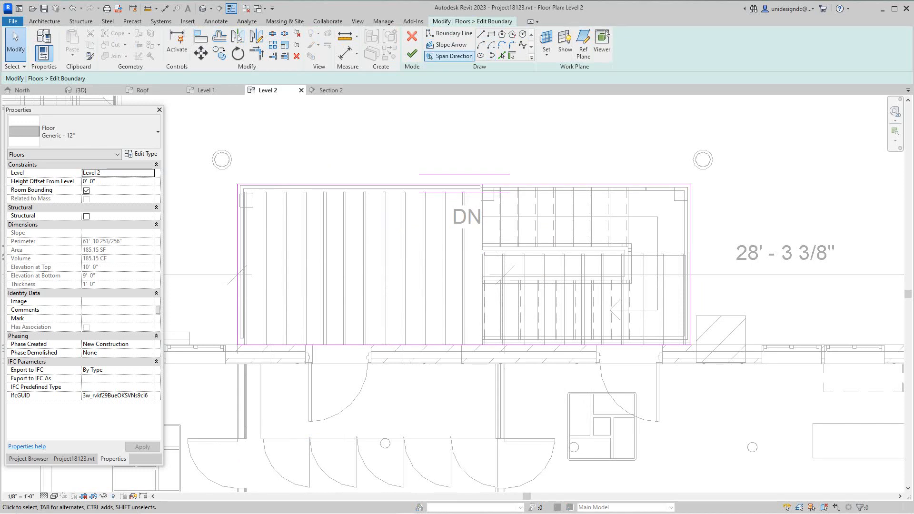
left_click(452, 56)
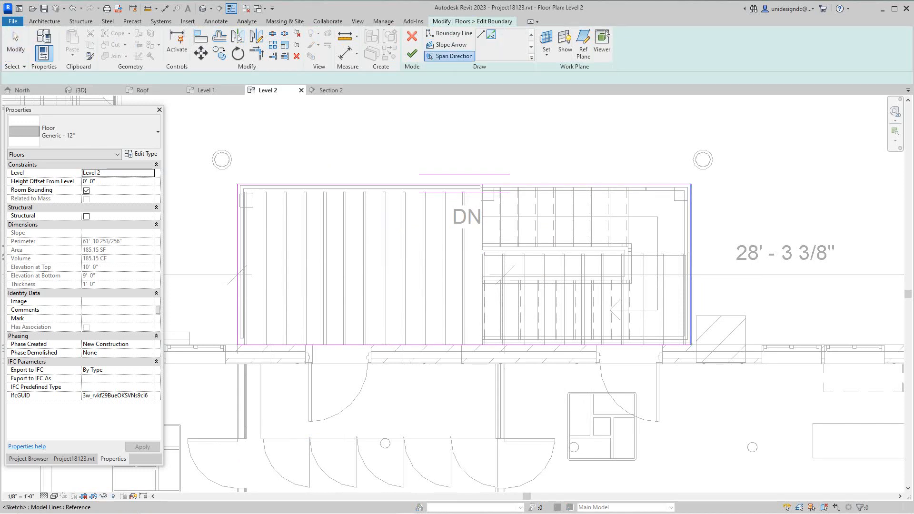
left_click(692, 271)
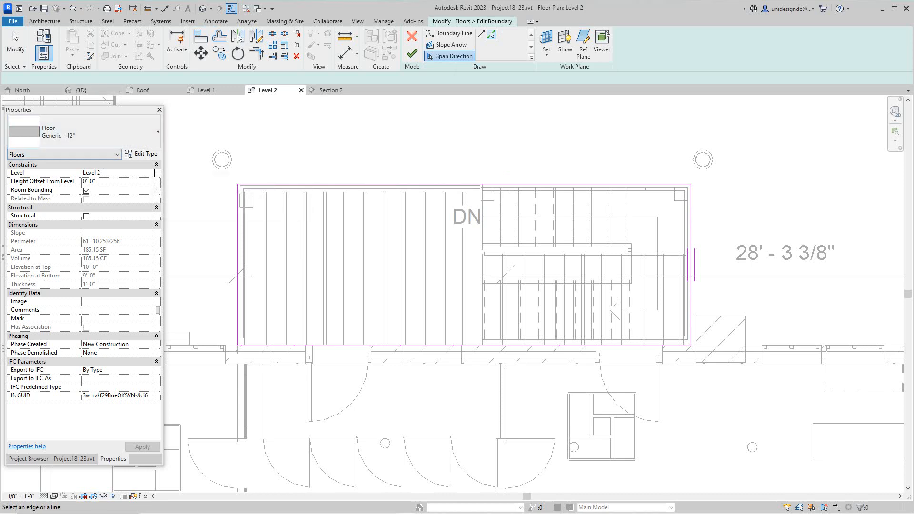
Duplicate the Generic - 12" floor type as "Deck floor" and apply it to the floor
left_click(141, 154)
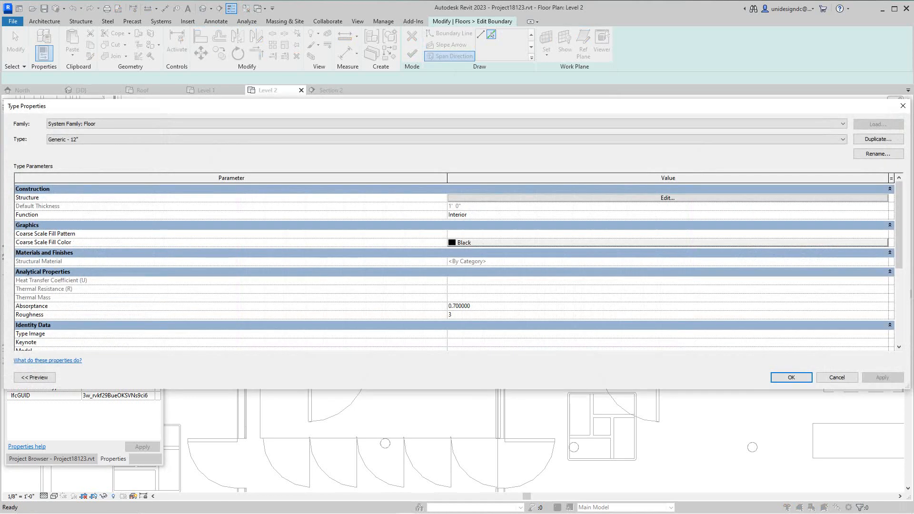
left_click(878, 139)
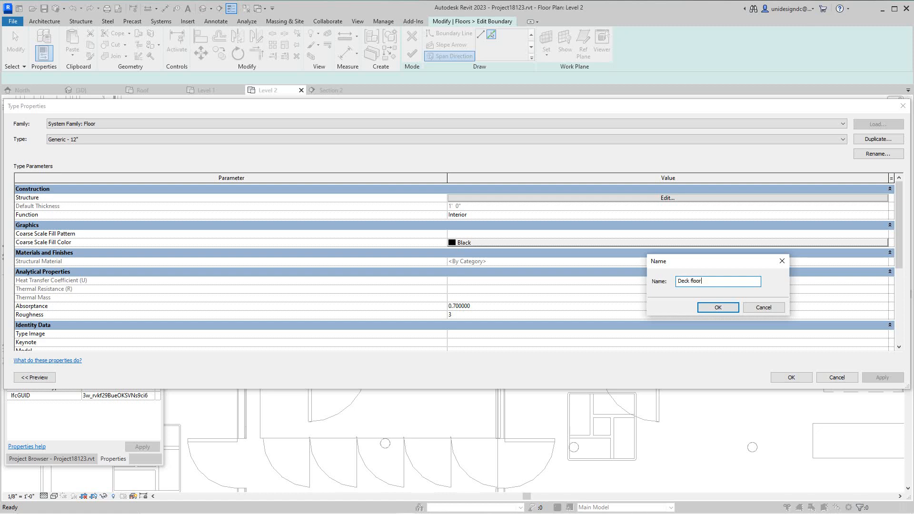
key("Return")
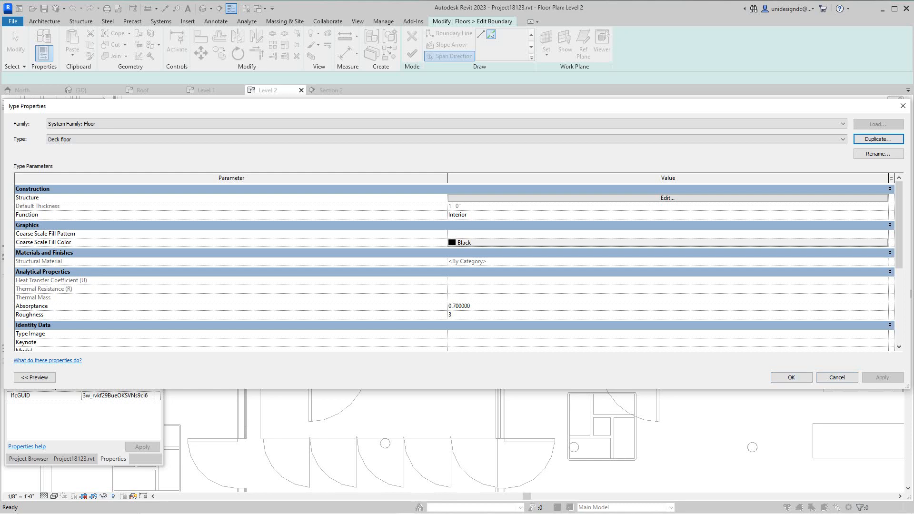
left_click(791, 377)
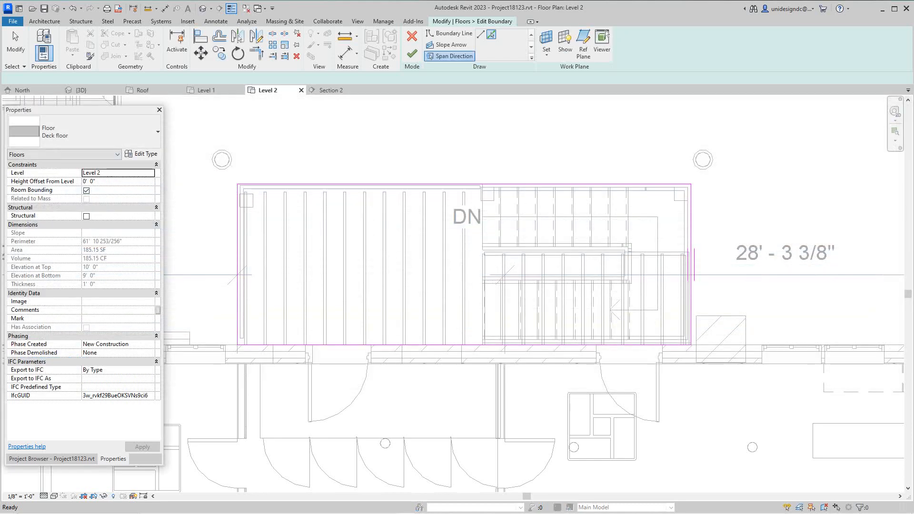
Edit the Deck floor type's structure and set its structural layer thickness to 1"
left_click(141, 153)
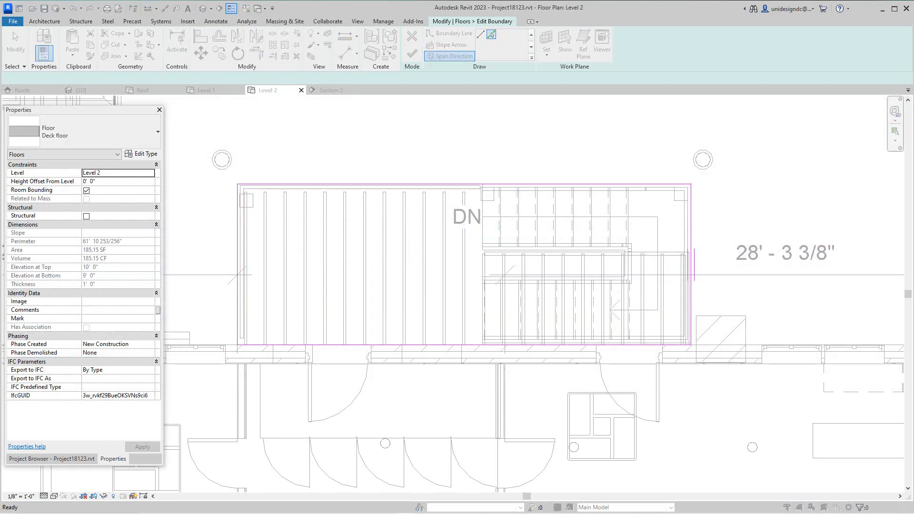
left_click(667, 198)
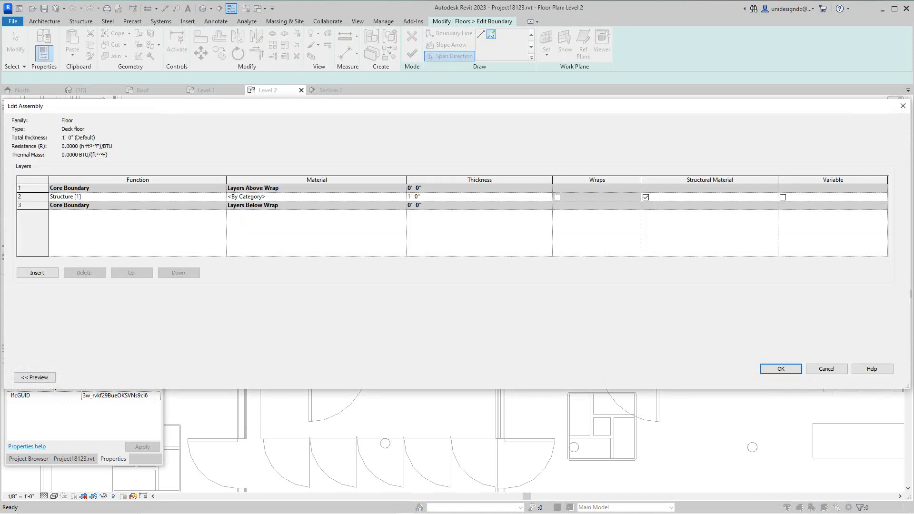
left_click(477, 197)
left_click(408, 196)
key("Tab")
Choose Plywood, Sheathing as the structural layer's material, use its render appearance for shading and check its appearance settings
left_click(336, 197)
left_click(403, 197)
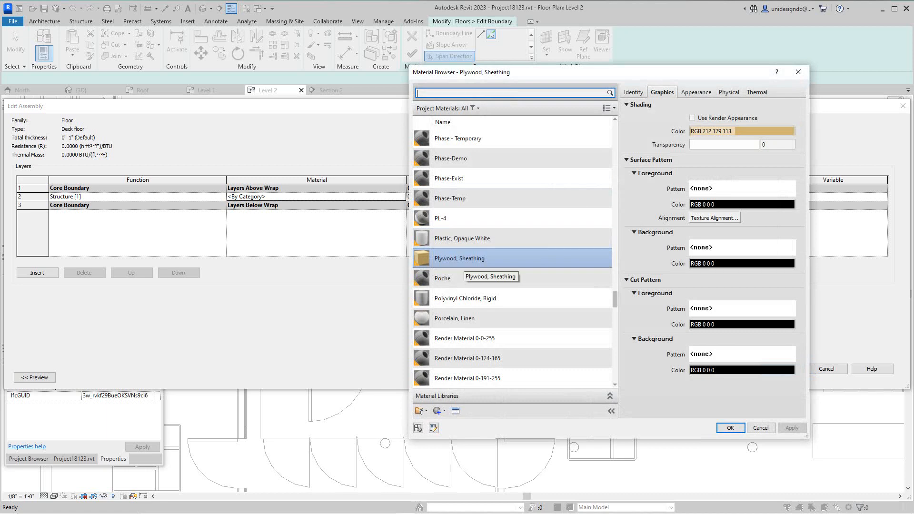
left_click(464, 262)
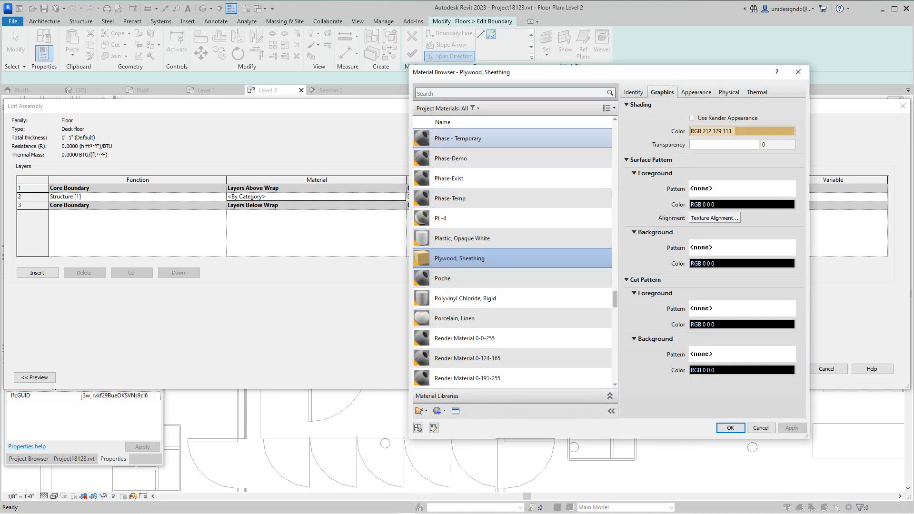
left_click(692, 118)
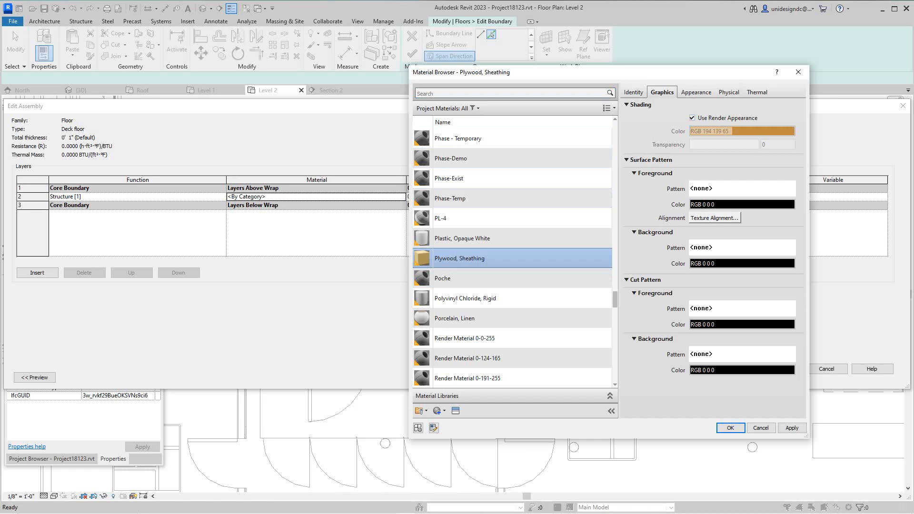
left_click(696, 92)
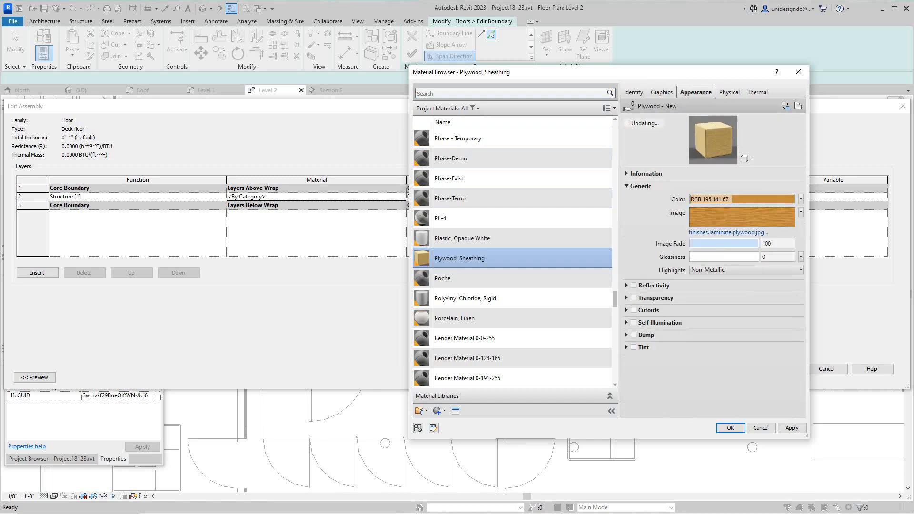
Assign the Horizontal drafting pattern to the Plywood, Sheathing material's surface foreground and apply it
left_click(662, 92)
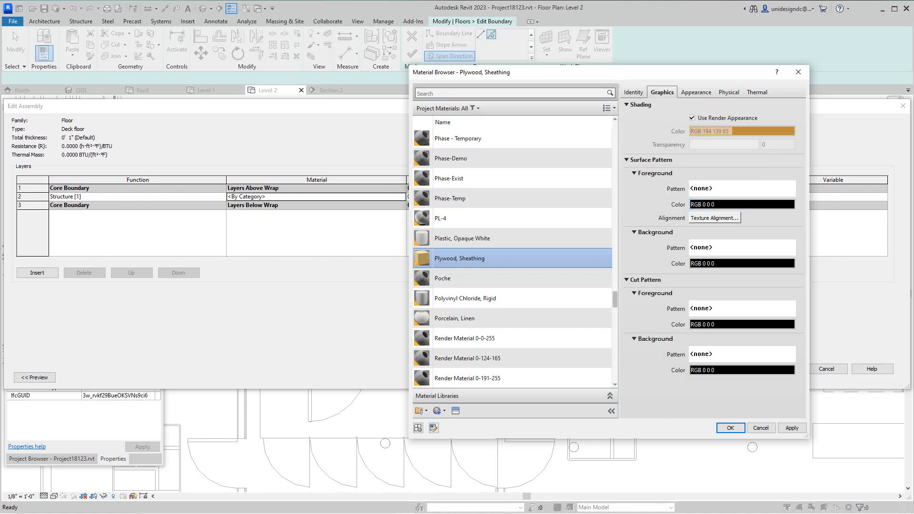
left_click(729, 189)
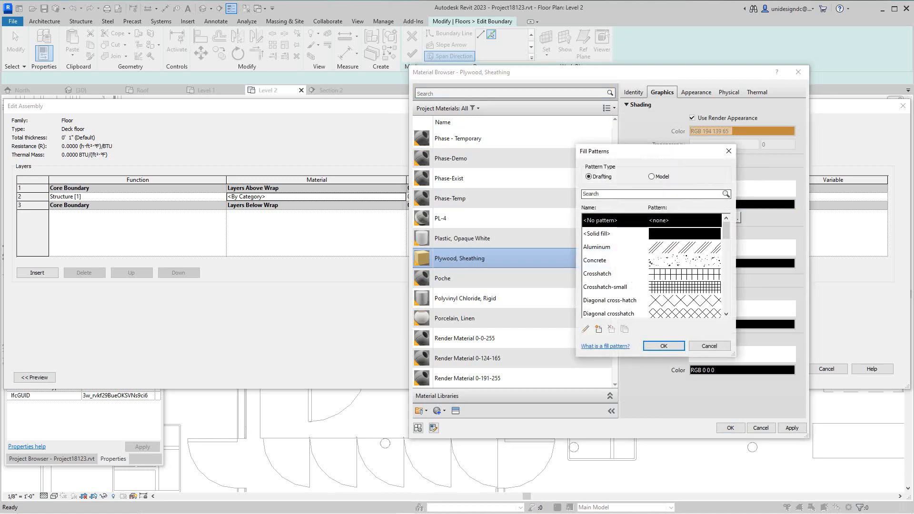
scroll(669, 257, "down", 2)
scroll(652, 267, "down", 2)
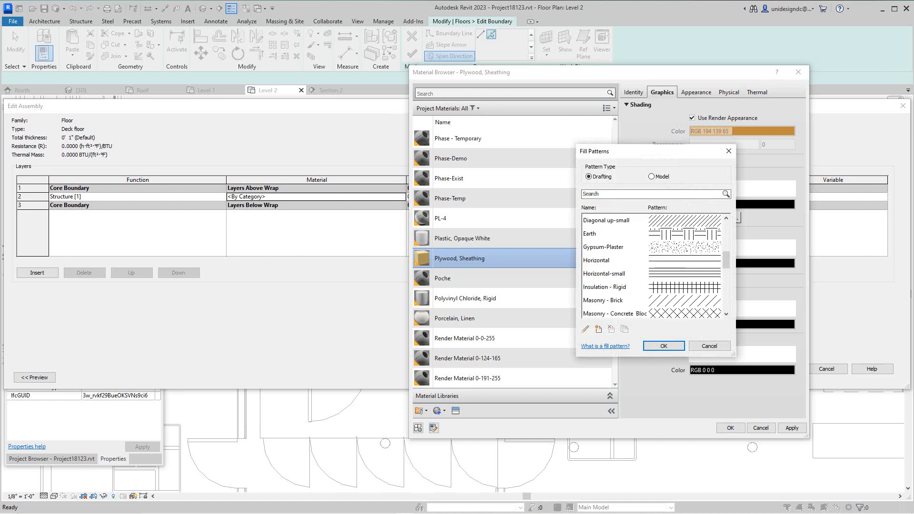
left_click(666, 260)
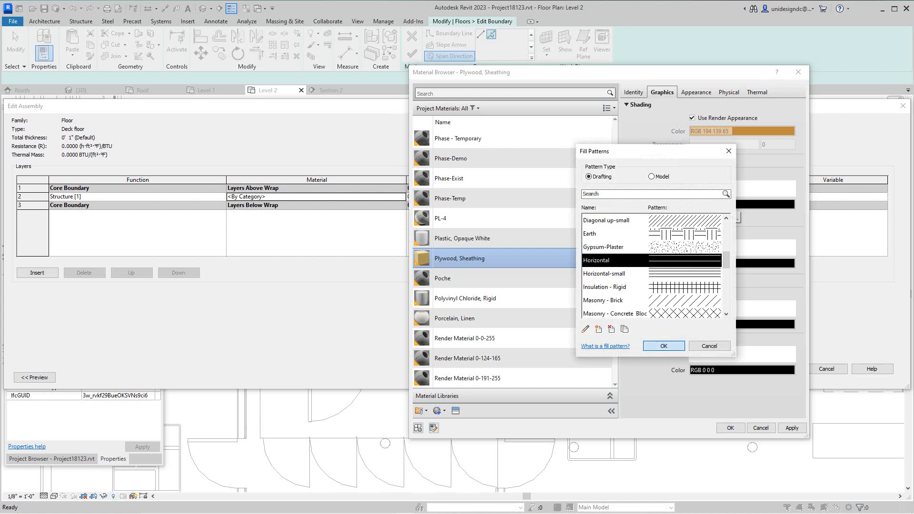
key("Return")
left_click(792, 428)
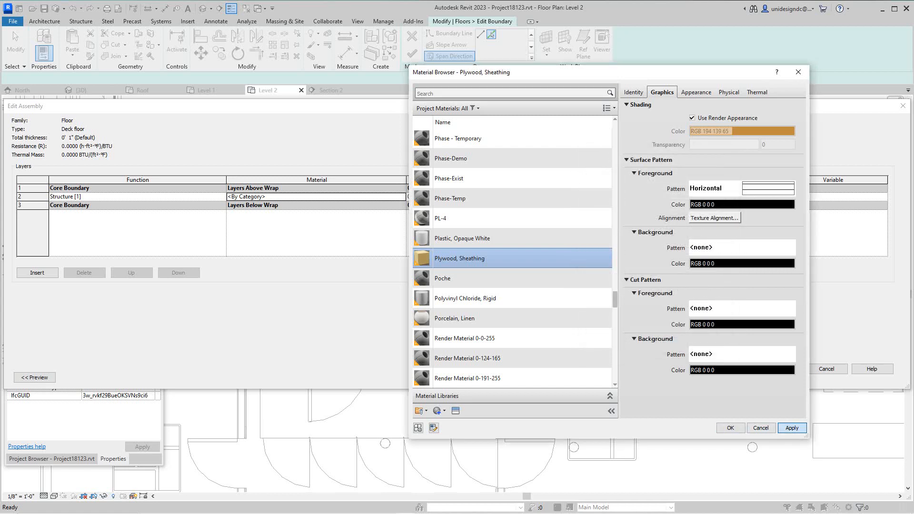
Accept the material and Deck floor type settings, and finish the floor boundary without attaching the walls to it
left_click(730, 428)
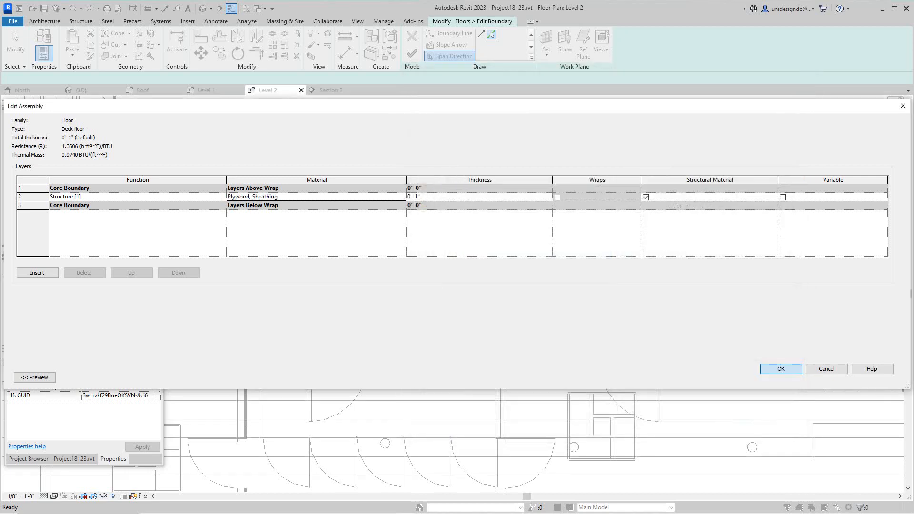
key("Return")
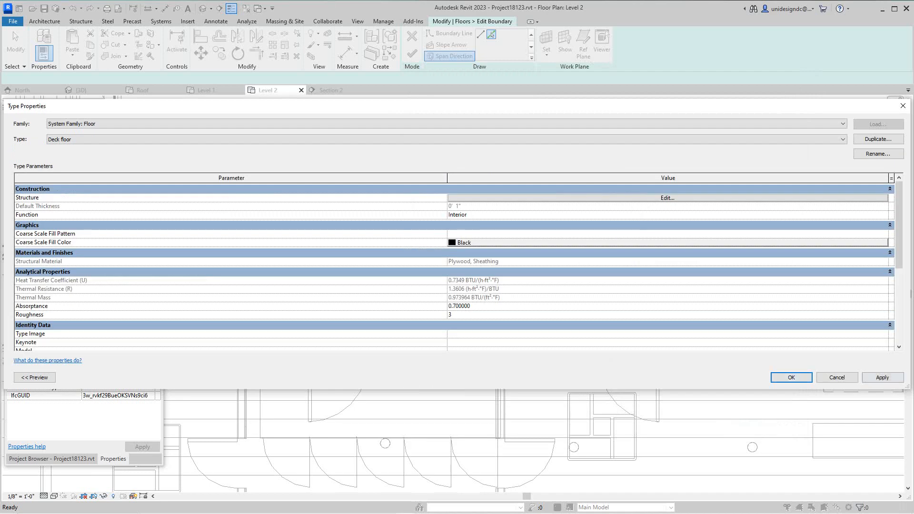
left_click(882, 378)
left_click(791, 378)
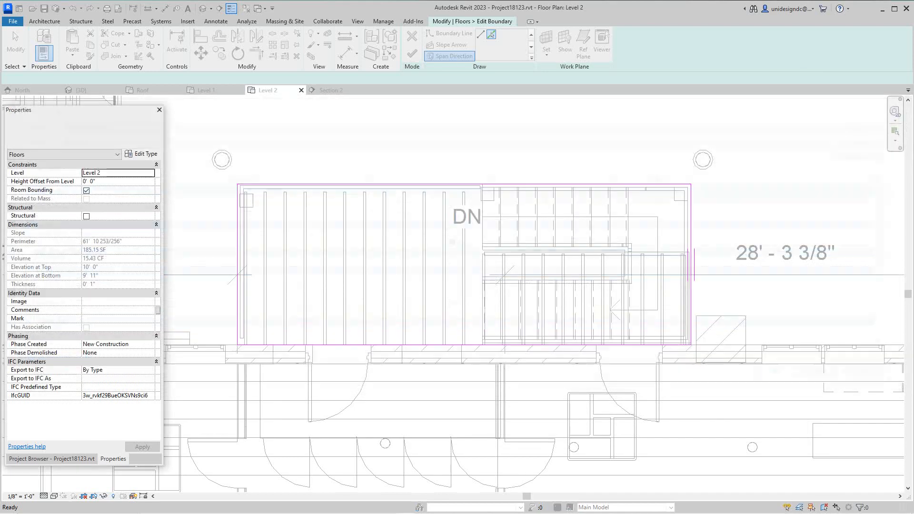
left_click(412, 53)
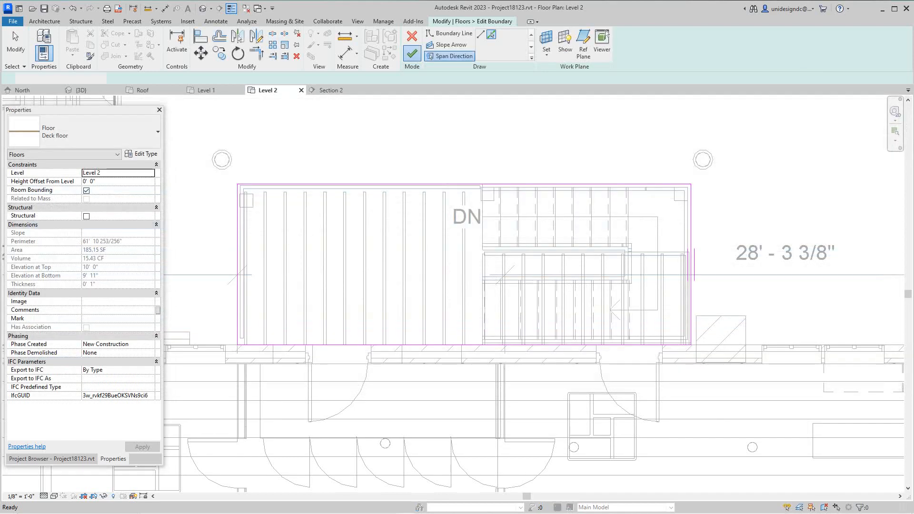
left_click(527, 267)
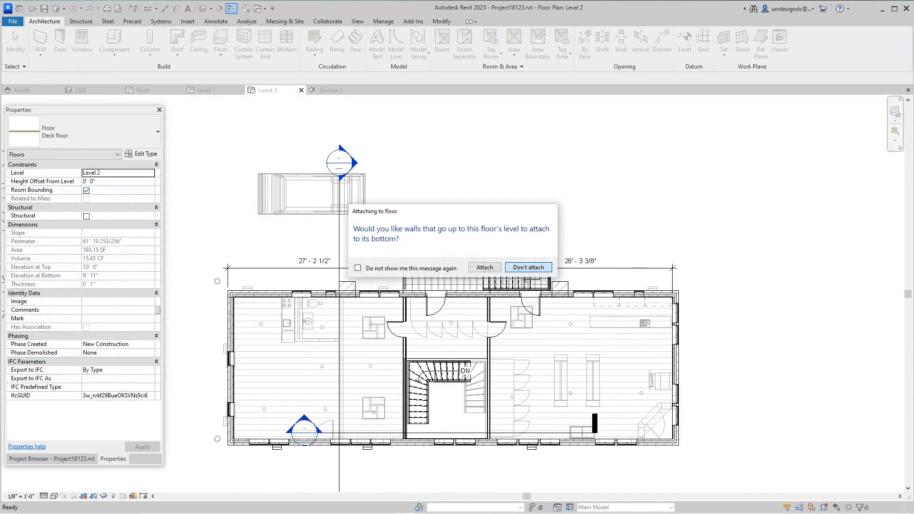
Examine the deck floor over the framing and around the exterior stair in the 3D view
scroll(483, 267, "up", 5)
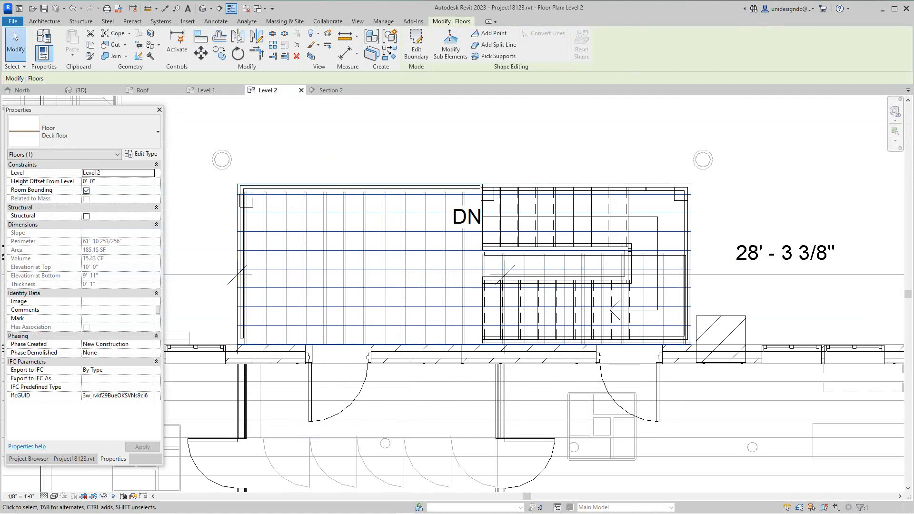
left_click(80, 90)
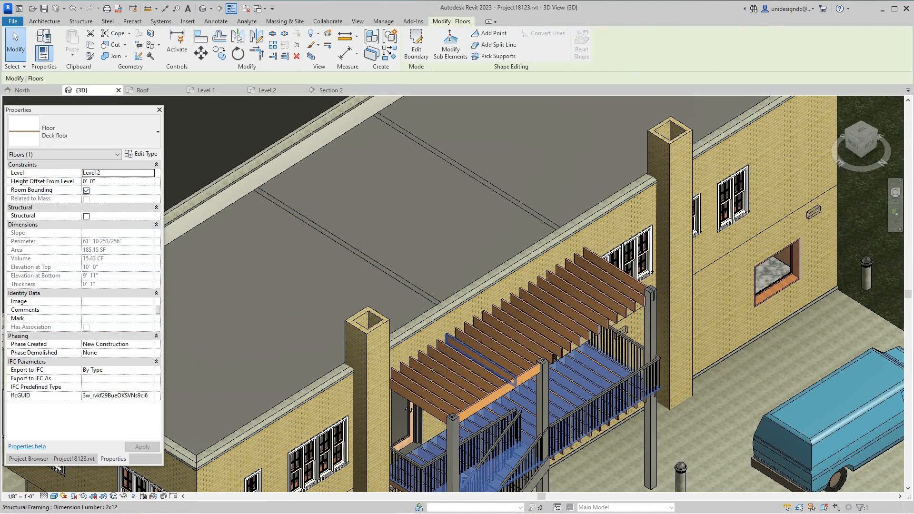
scroll(542, 338, "down", 1)
scroll(557, 352, "up", 1)
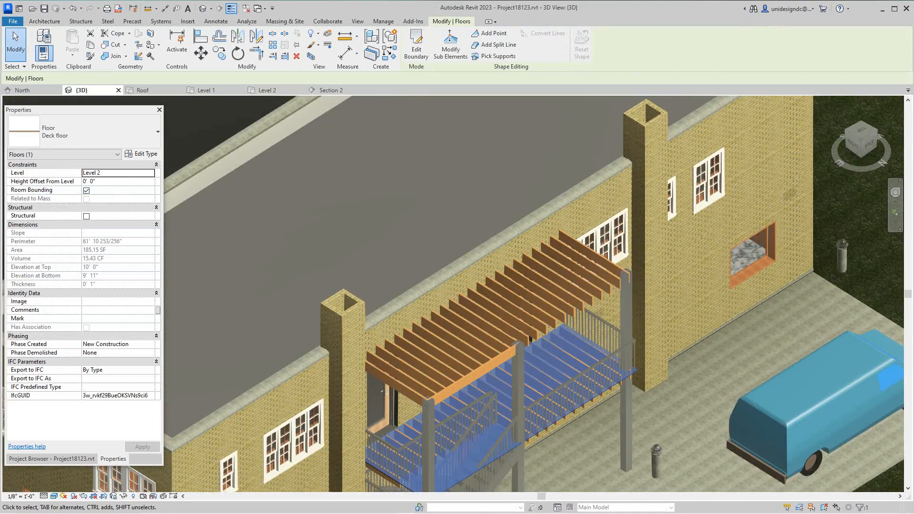
key("Escape")
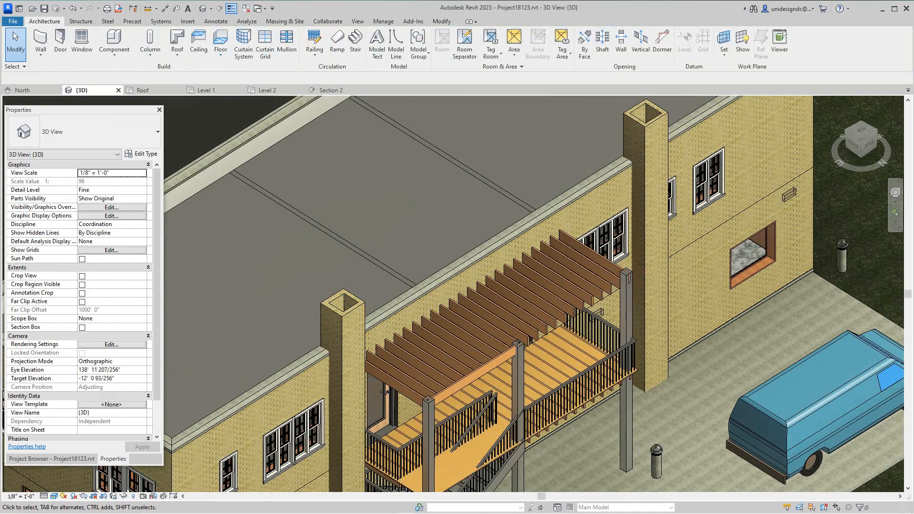
scroll(467, 433, "up", 2)
scroll(476, 381, "down", 2)
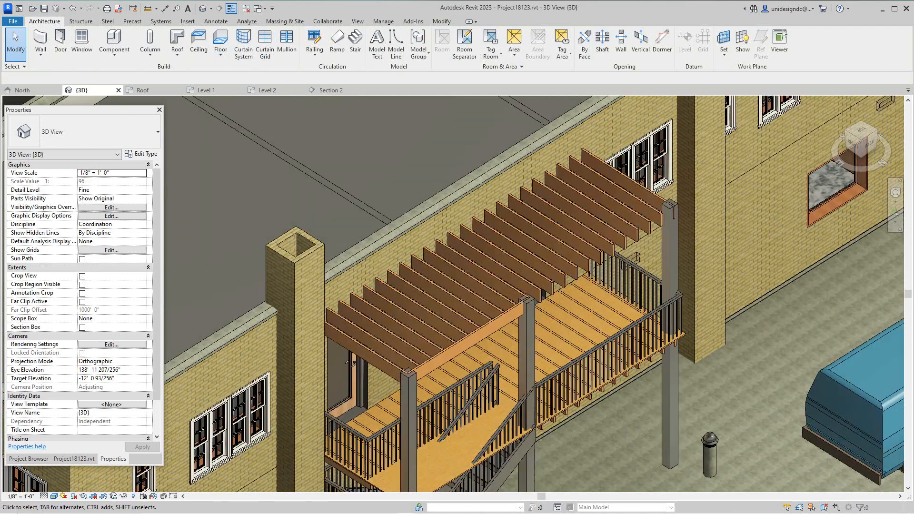
scroll(431, 412, "down", 1)
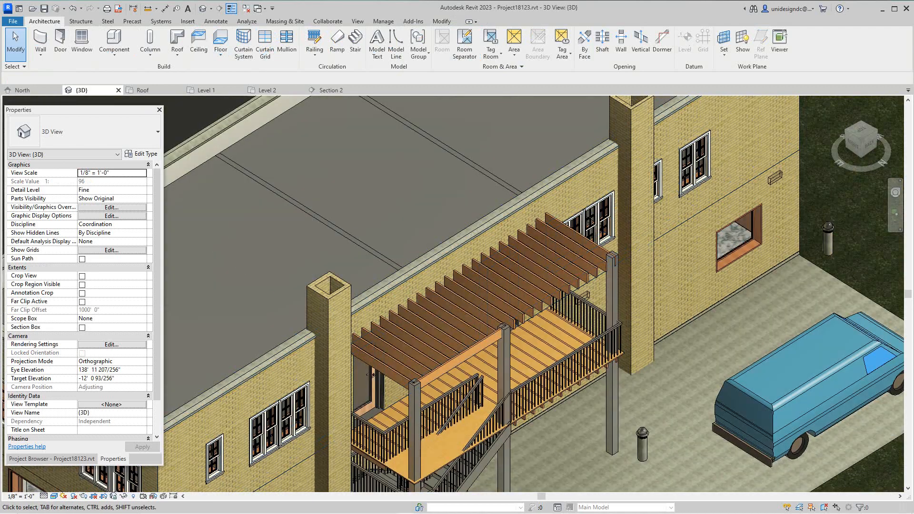
scroll(404, 485, "up", 1)
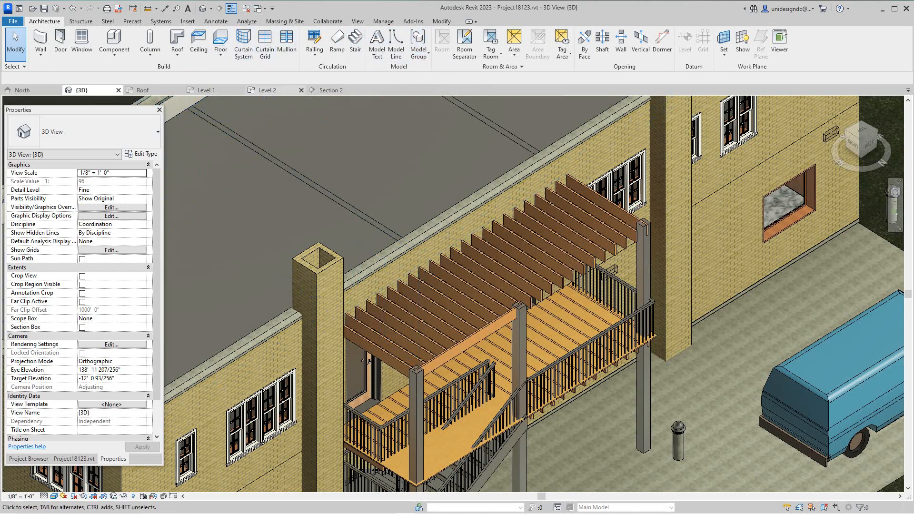
Check the deck beam system's boundary sketch in the Level 2 plan and finish the sketch
left_click(267, 90)
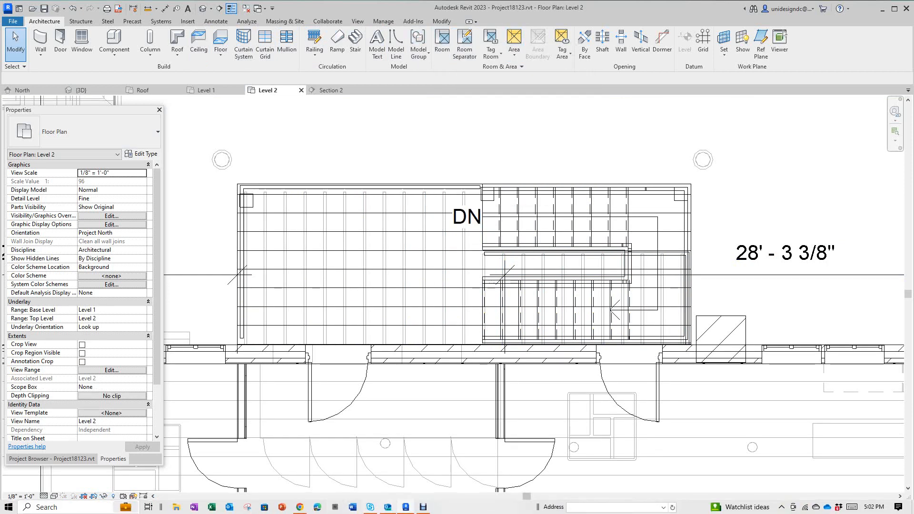
left_click(423, 507)
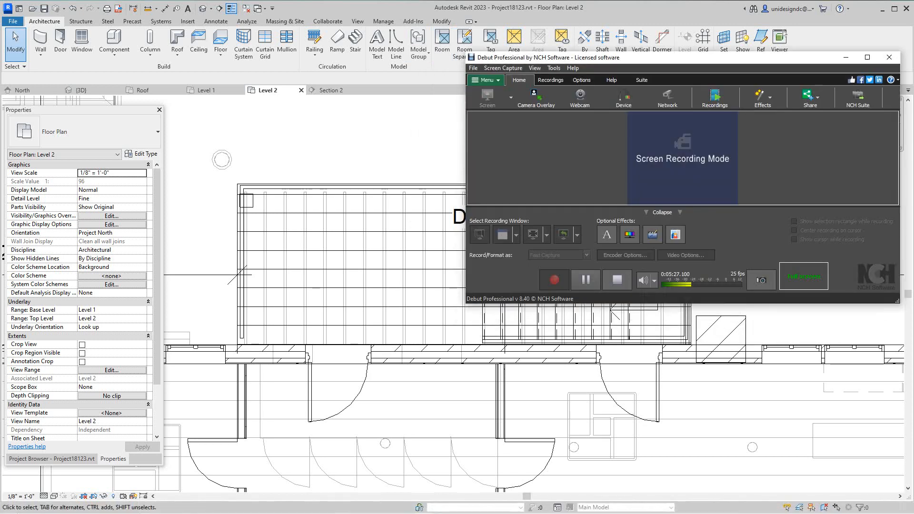
left_click(442, 246)
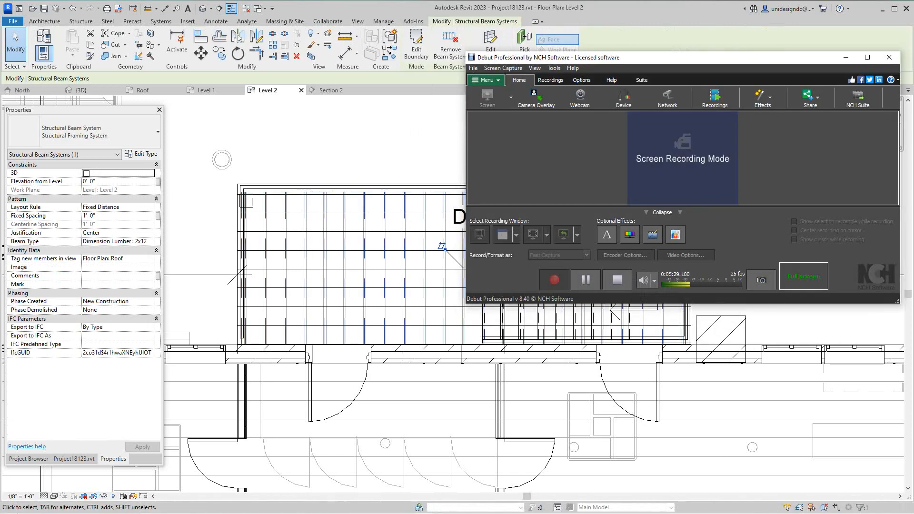
left_click(846, 57)
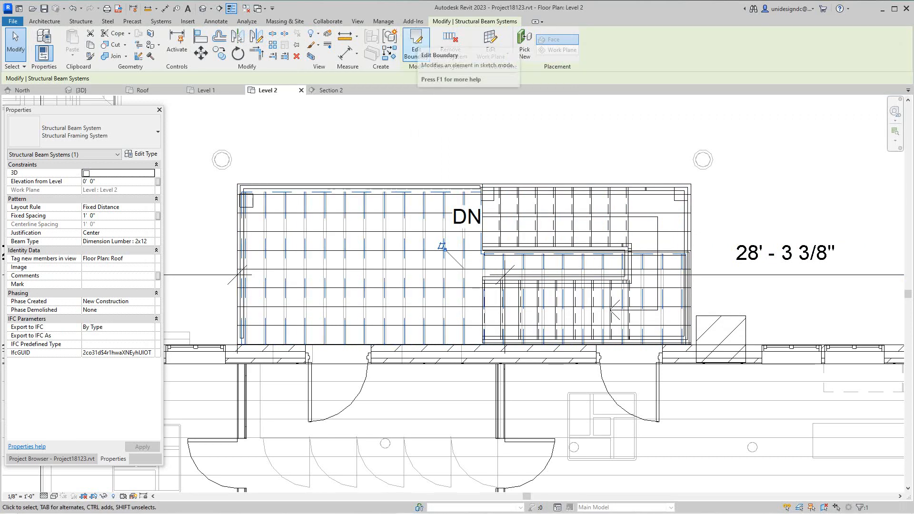
left_click(415, 45)
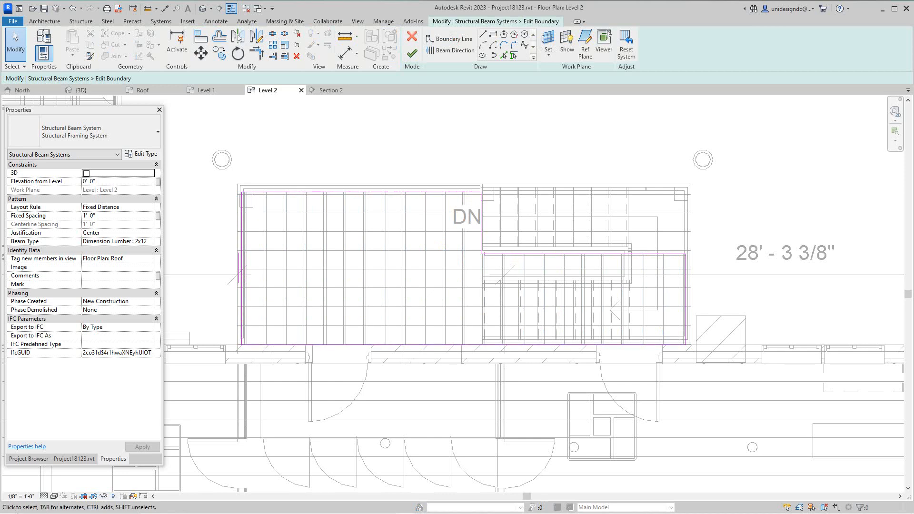
scroll(585, 277, "down", 1)
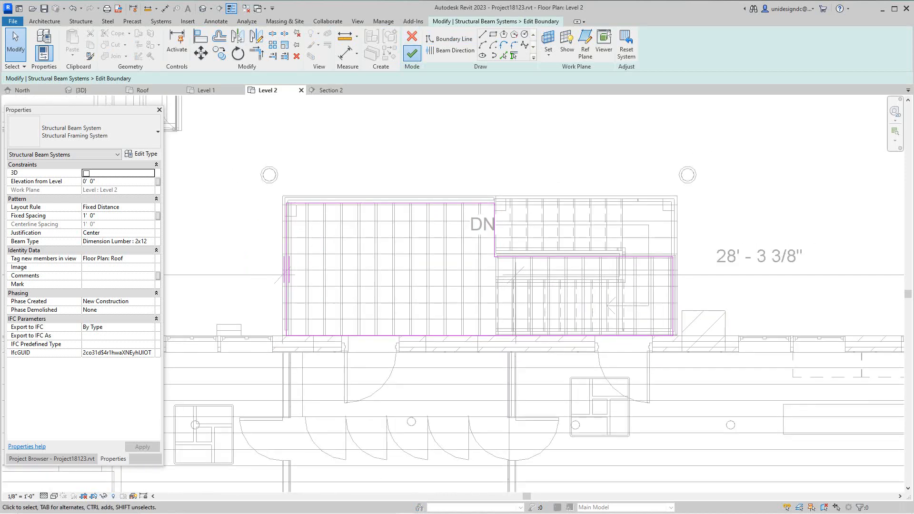
left_click(412, 52)
scroll(516, 216, "down", 2)
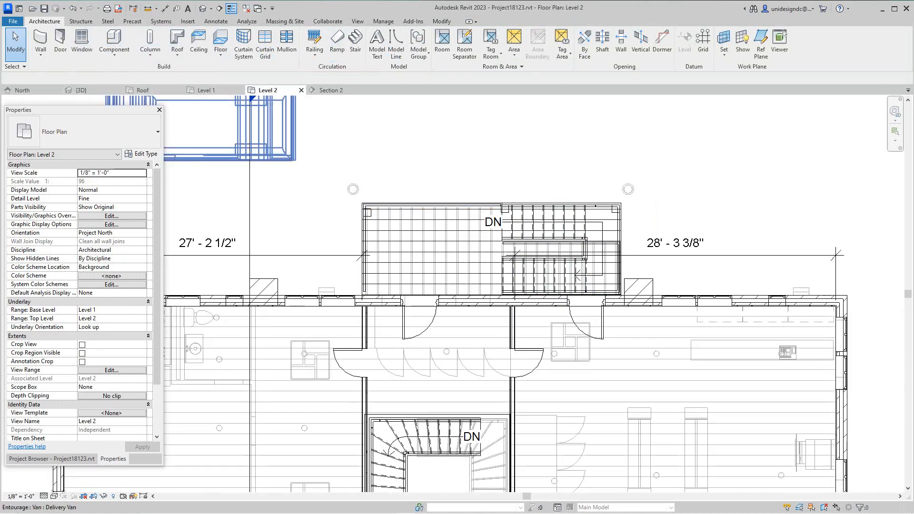
In the 3D view, edit the deck floor's boundary and pull the outer edge's stair-side corner outward
left_click(80, 90)
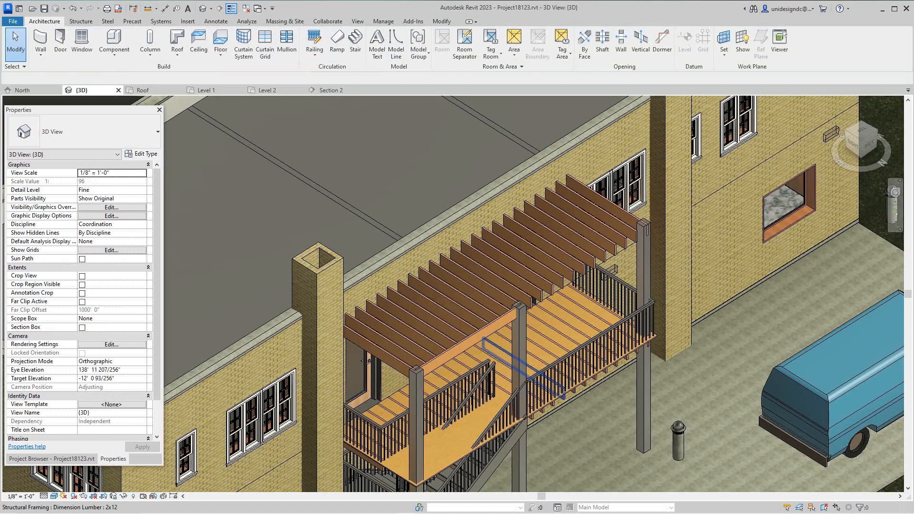
scroll(522, 350, "down", 1)
middle_click_drag(522, 350, 500, 269)
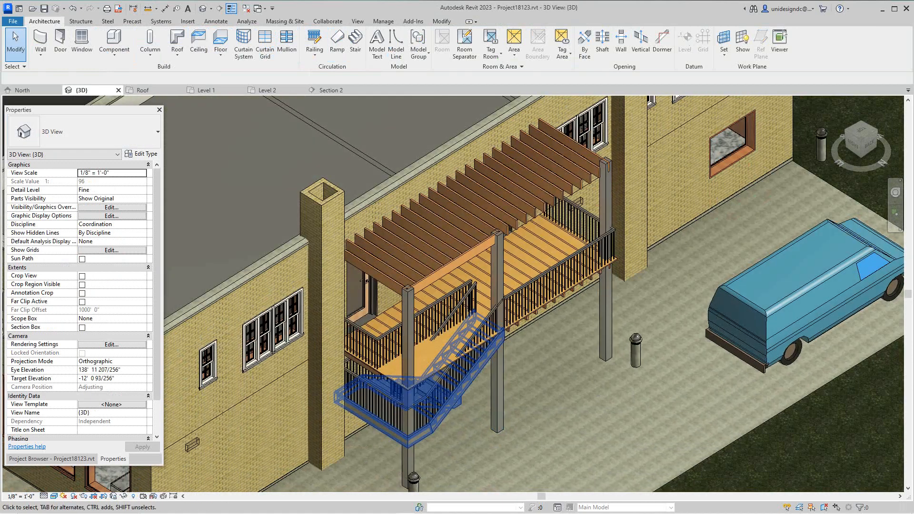
scroll(435, 381, "up", 3)
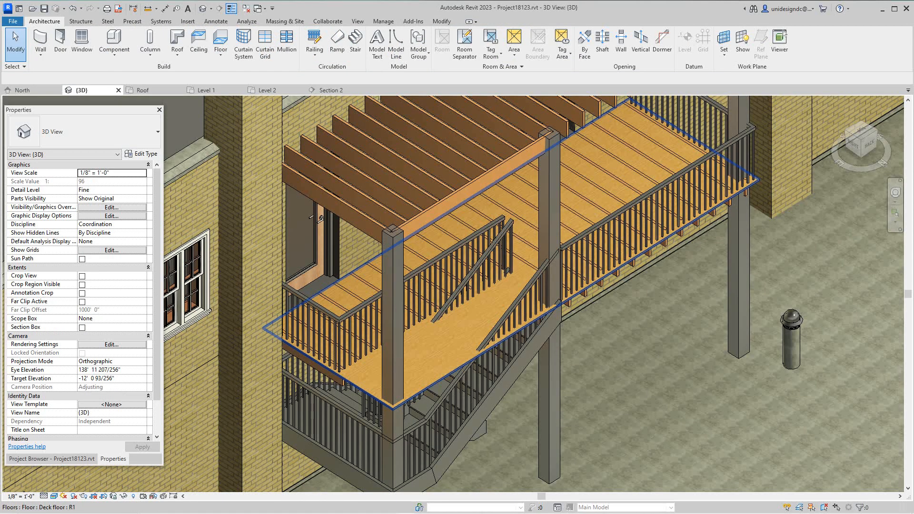
left_click(435, 382)
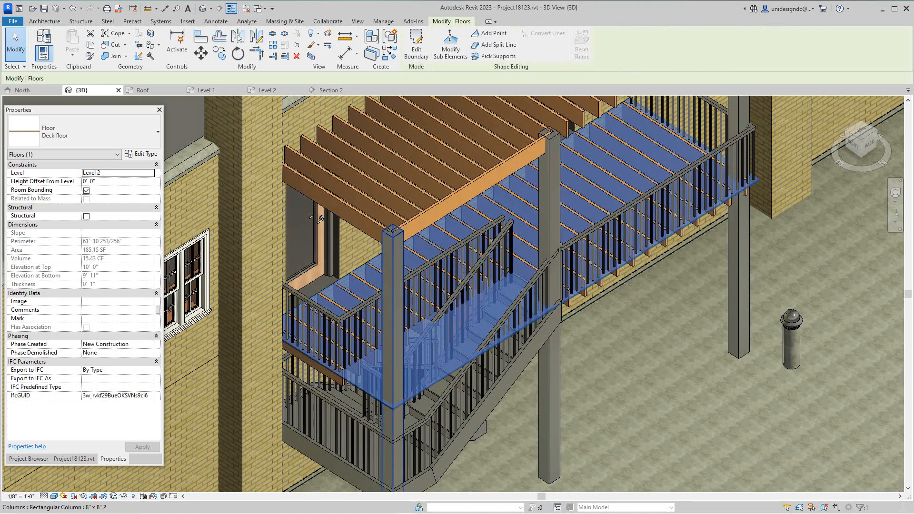
scroll(395, 338, "down", 2)
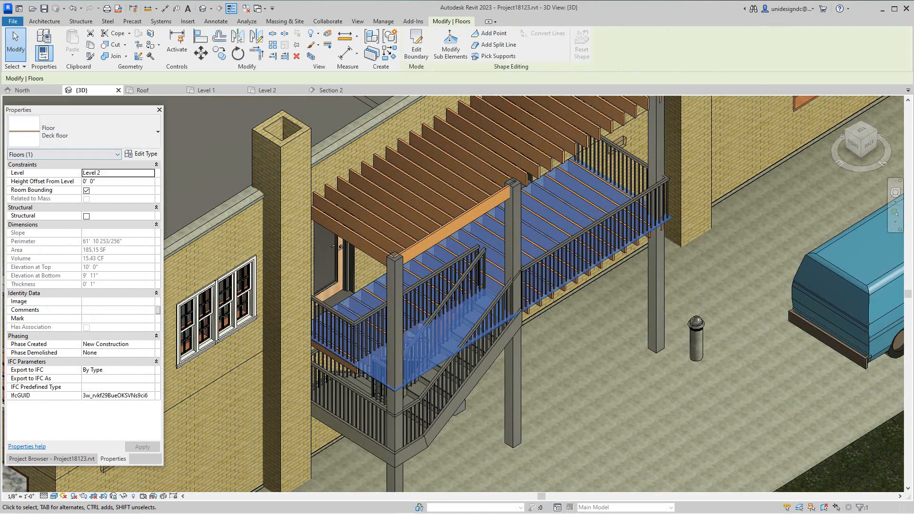
left_click(416, 47)
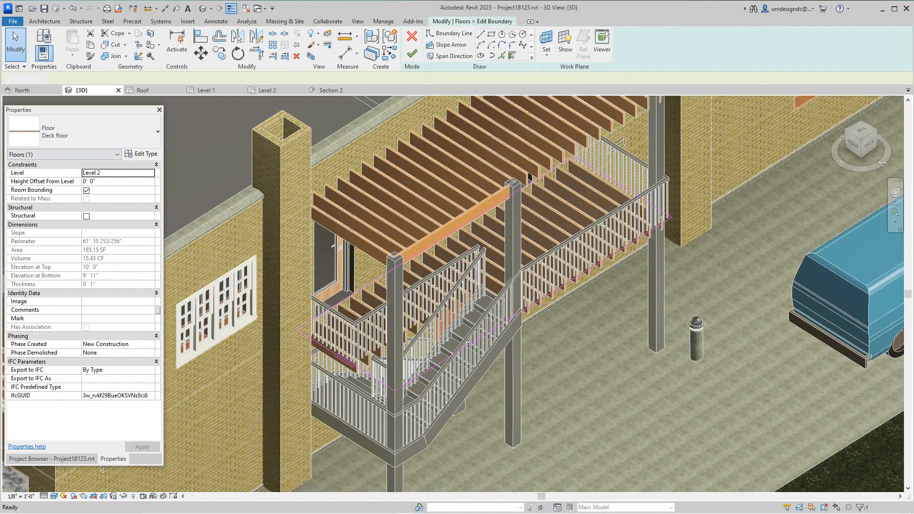
scroll(451, 350, "up", 2)
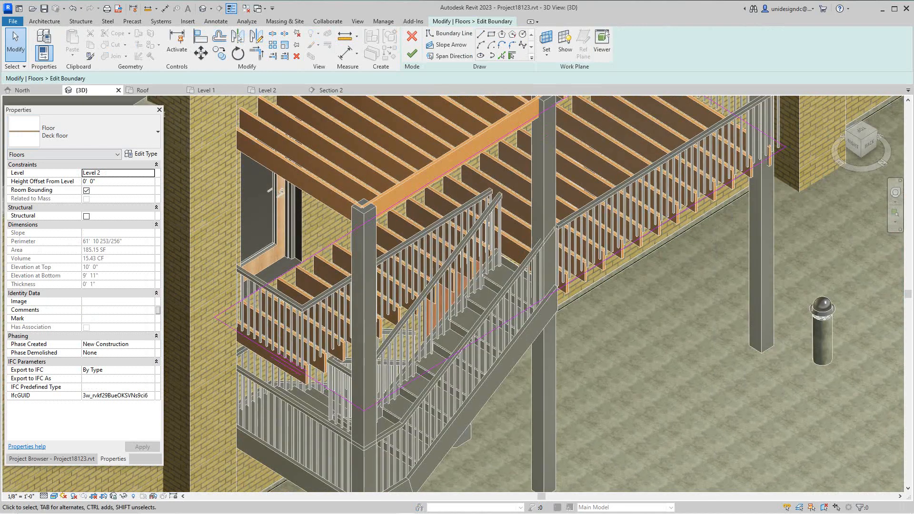
left_click(368, 409)
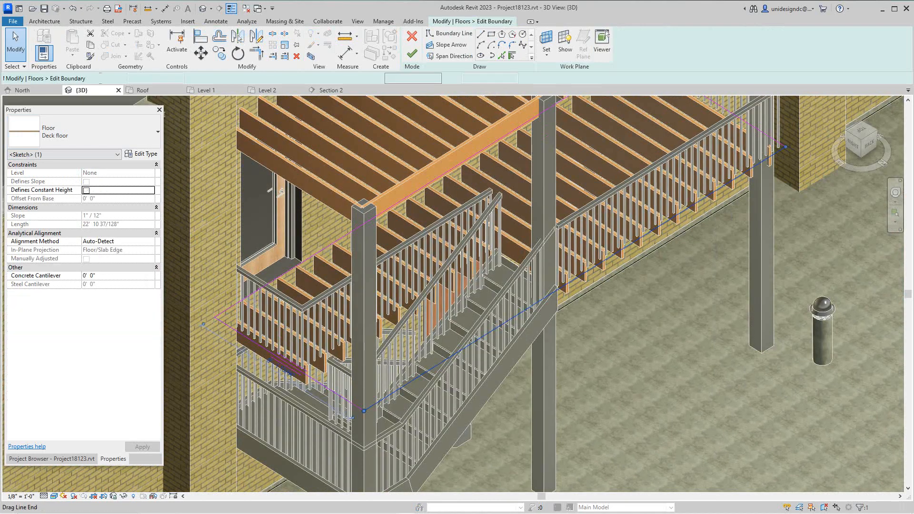
mouse_move(364, 410)
left_mouse_down()
mouse_move(358, 403)
mouse_move(367, 408)
mouse_move(522, 326)
mouse_move(515, 316)
mouse_move(533, 295)
mouse_move(681, 209)
mouse_move(378, 420)
left_mouse_up()
key("Escape")
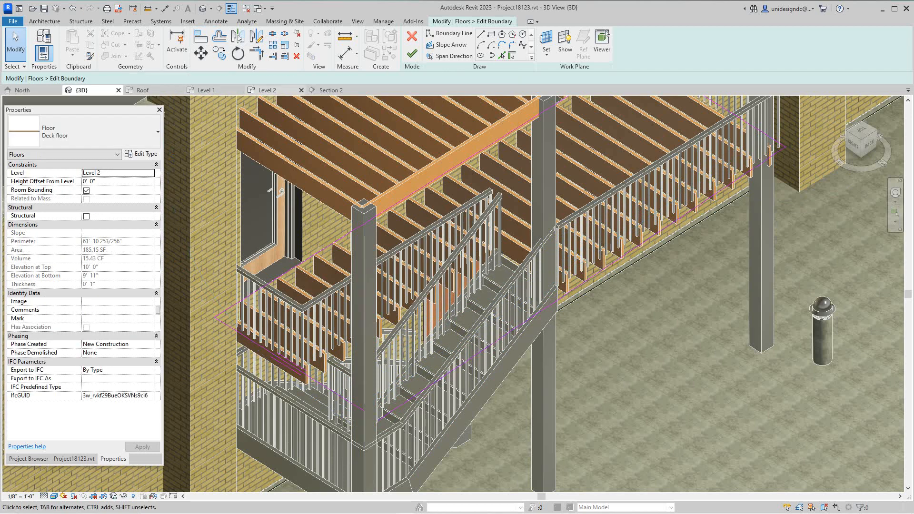
In the Level 2 plan, shorten the deck floor's outer edge to the stair opening and its stair-side edge to 4' 6"
left_click(267, 89)
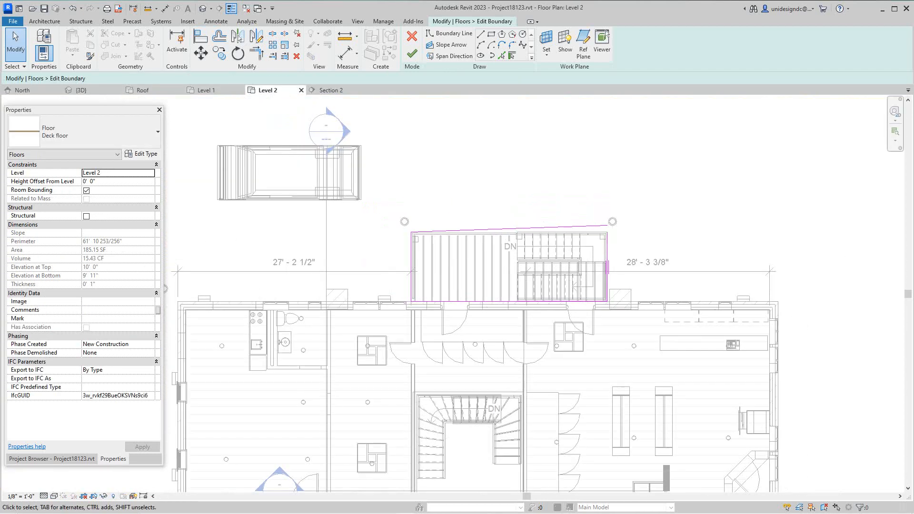
scroll(611, 227, "up", 3)
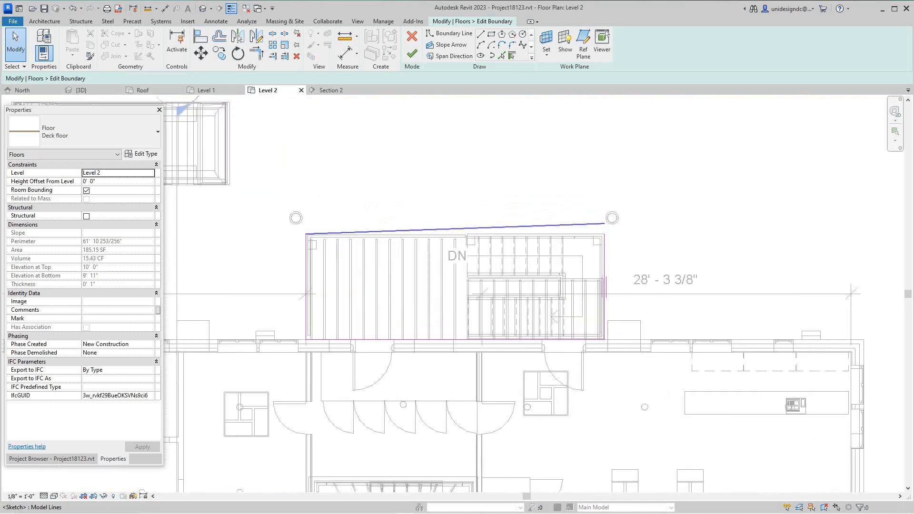
left_click(601, 224)
left_click_drag(605, 223, 467, 234)
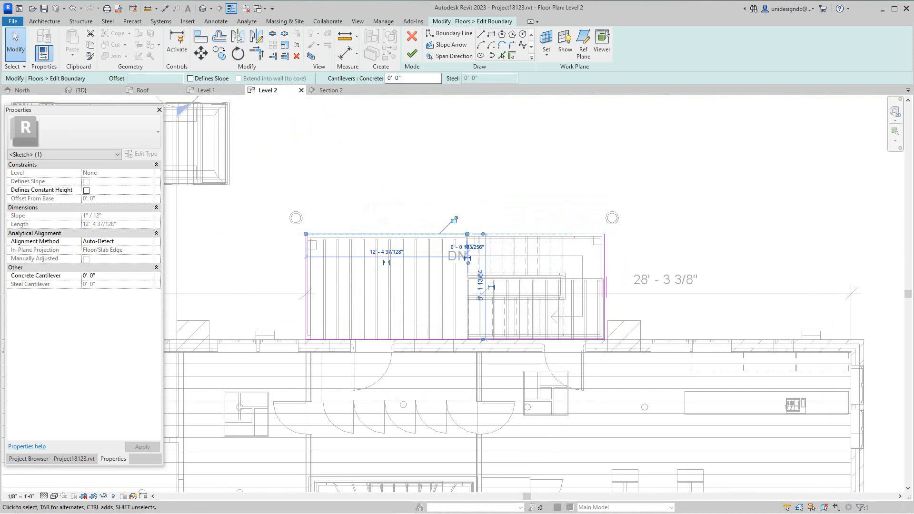
left_click(604, 252)
left_click_drag(605, 234, 605, 281)
key("Escape")
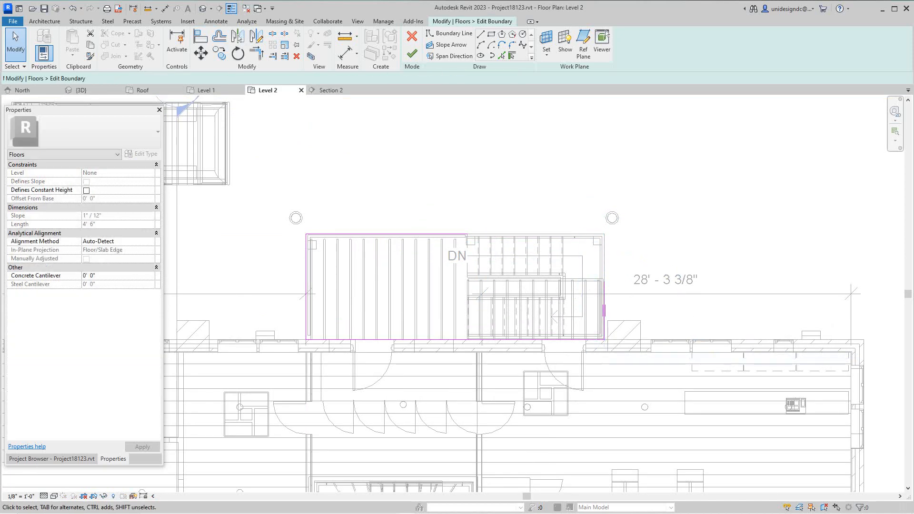
left_click(604, 311)
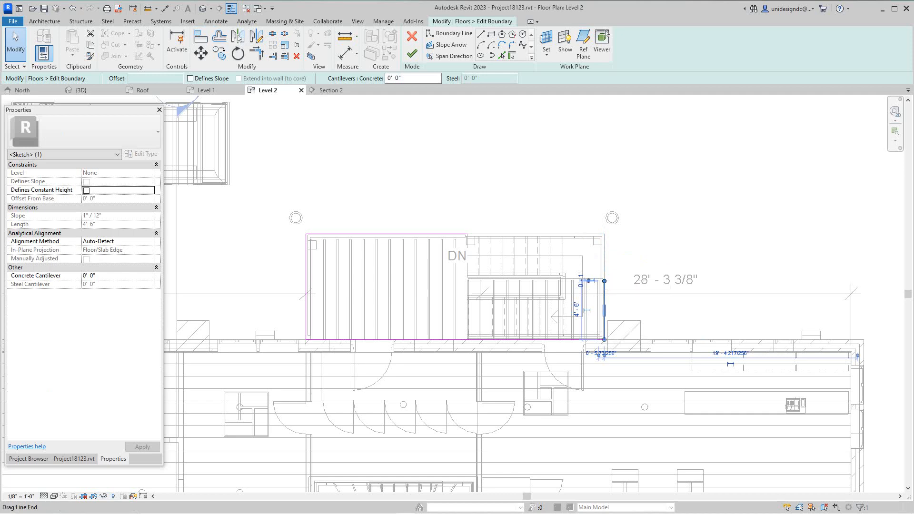
Draw boundary lines 10' 6" inward along the stair opening and up to the deck's outer edge, and finish the floor sketch
left_click(481, 33)
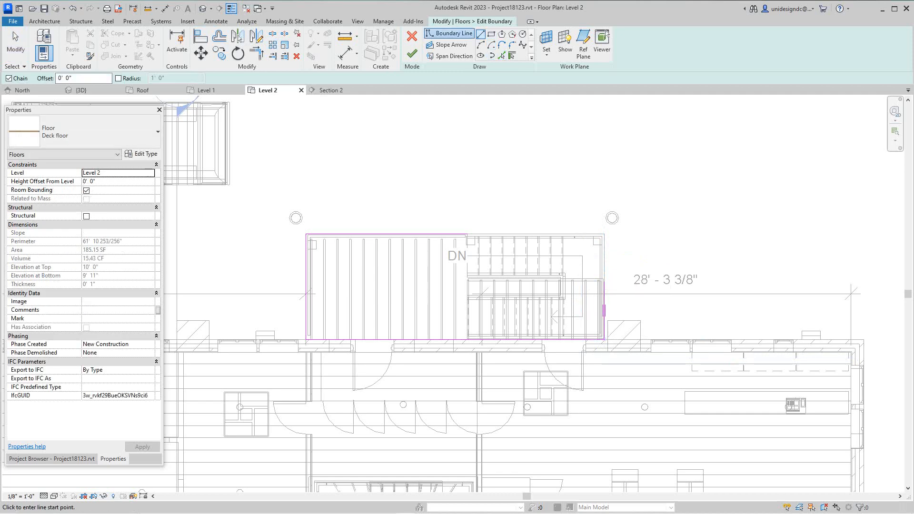
left_click(604, 281)
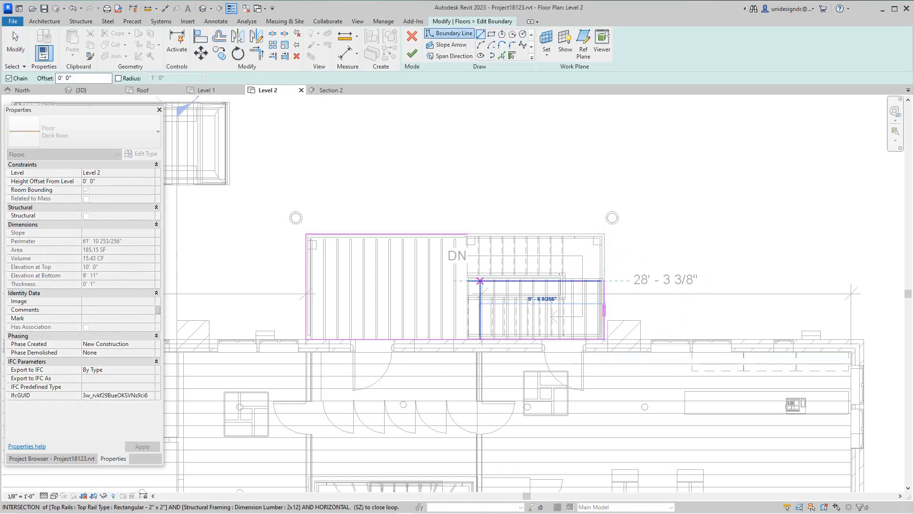
scroll(468, 281, "up", 1)
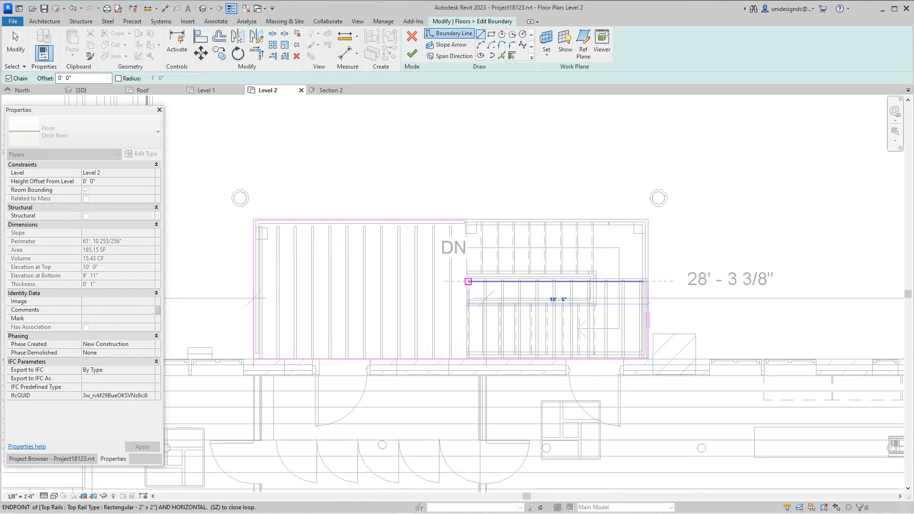
left_click(468, 281)
left_click(468, 219)
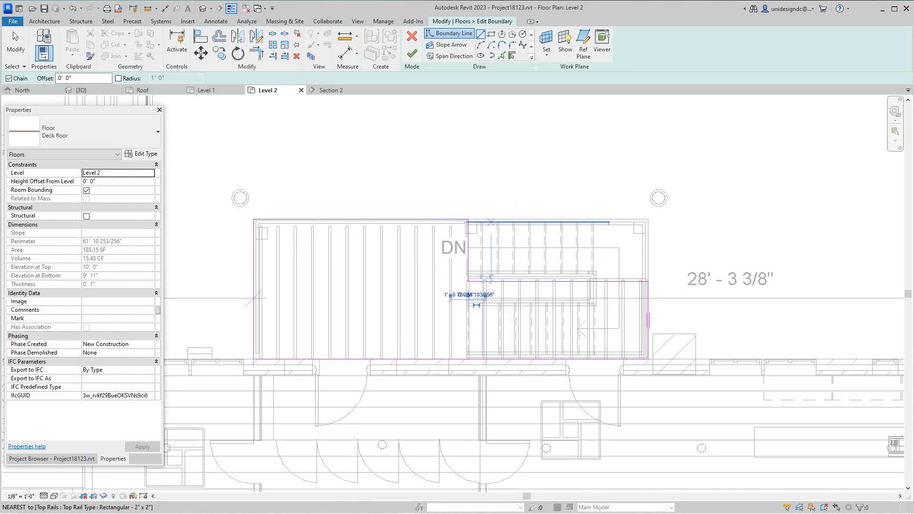
scroll(477, 218, "up", 3)
scroll(474, 381, "down", 3)
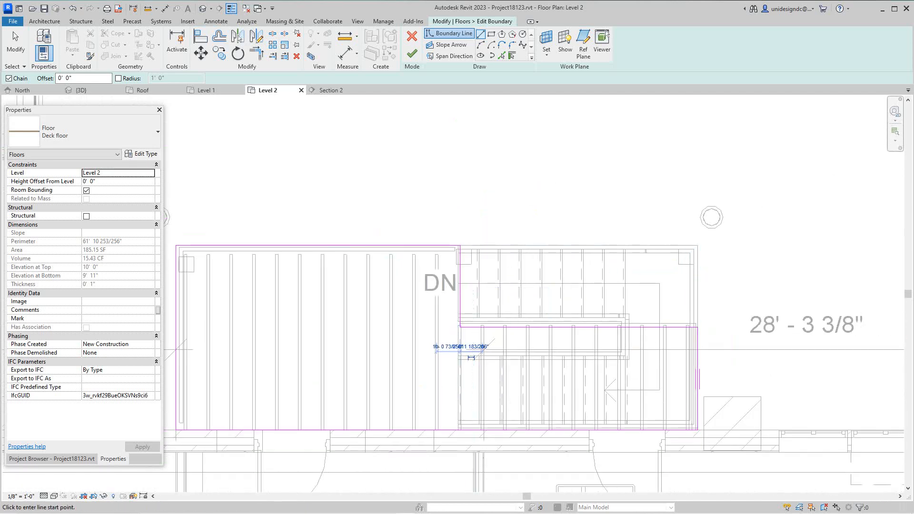
scroll(471, 358, "down", 3)
left_click(412, 54)
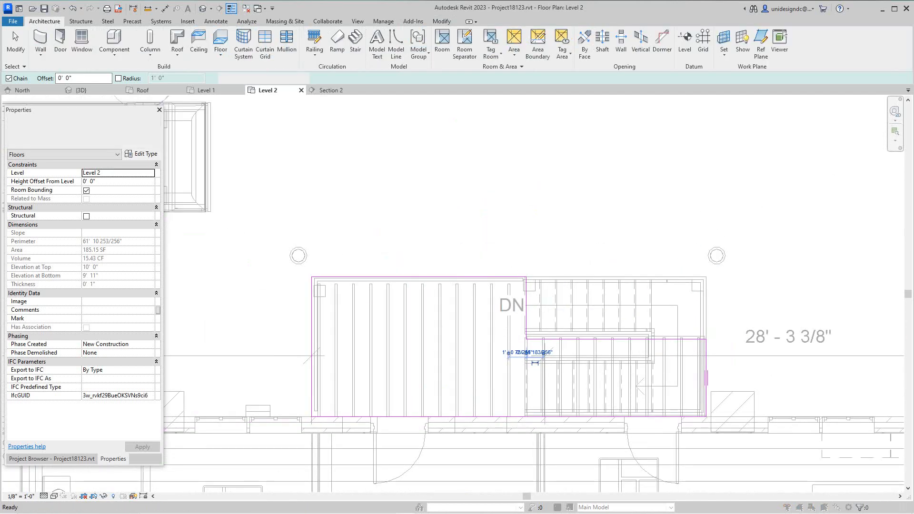
left_click(528, 267)
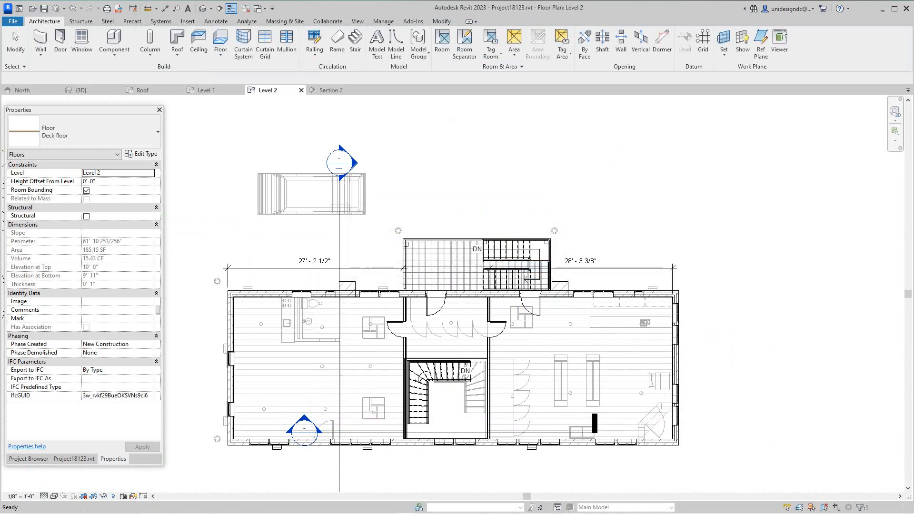
Move the building section line from beside the deck so it cuts through the exterior deck and its door
scroll(431, 388, "up", 5)
key("Escape")
scroll(538, 300, "down", 2)
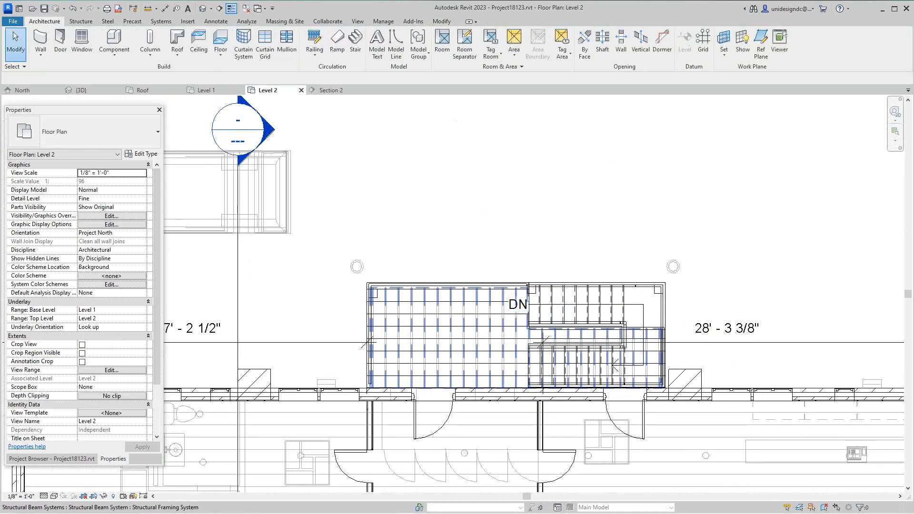
scroll(476, 298, "up", 1)
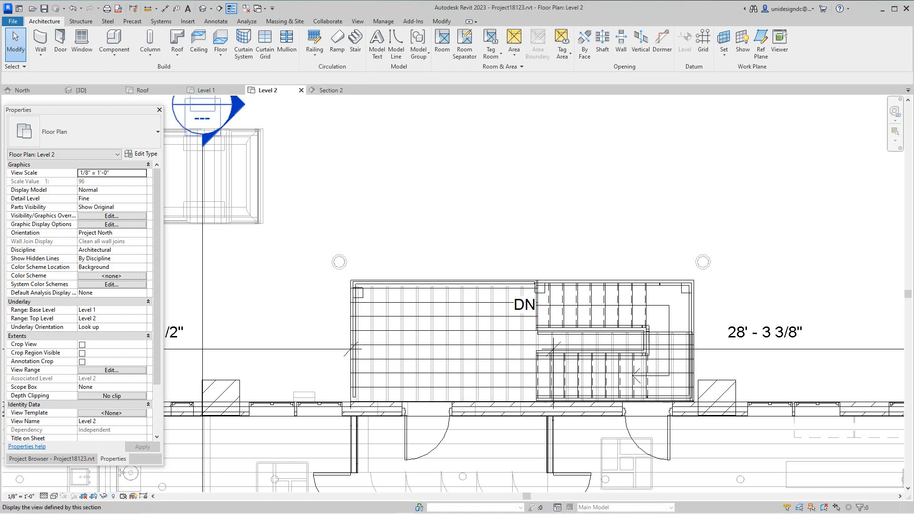
scroll(374, 282, "down", 2)
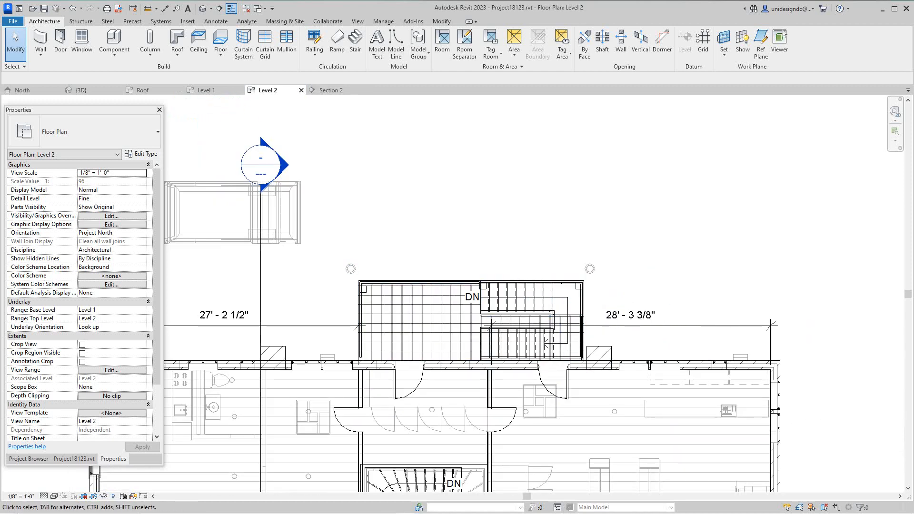
left_click_drag(261, 267, 415, 286)
scroll(548, 236, "down", 2)
key("Escape")
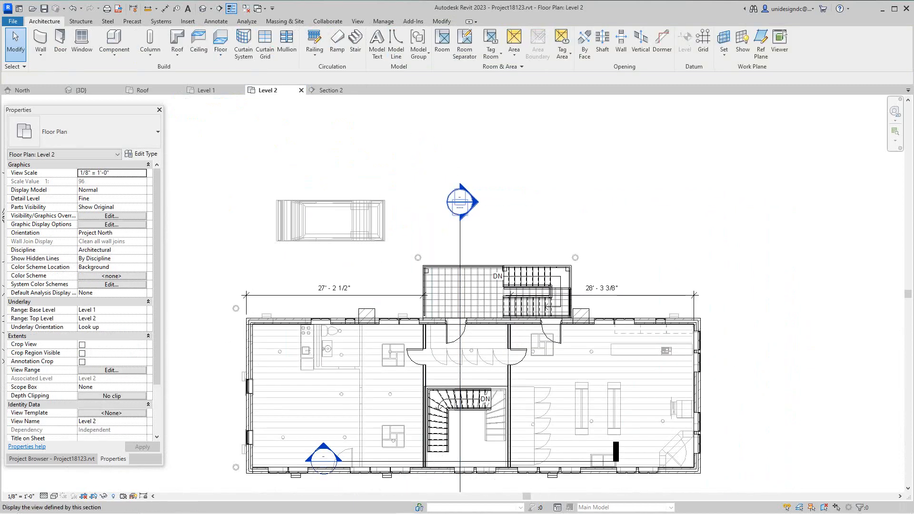
Open the Section 2 view at the deck framing and set its visual style to Consistent Colors
scroll(469, 205, "up", 1)
double_click(457, 199)
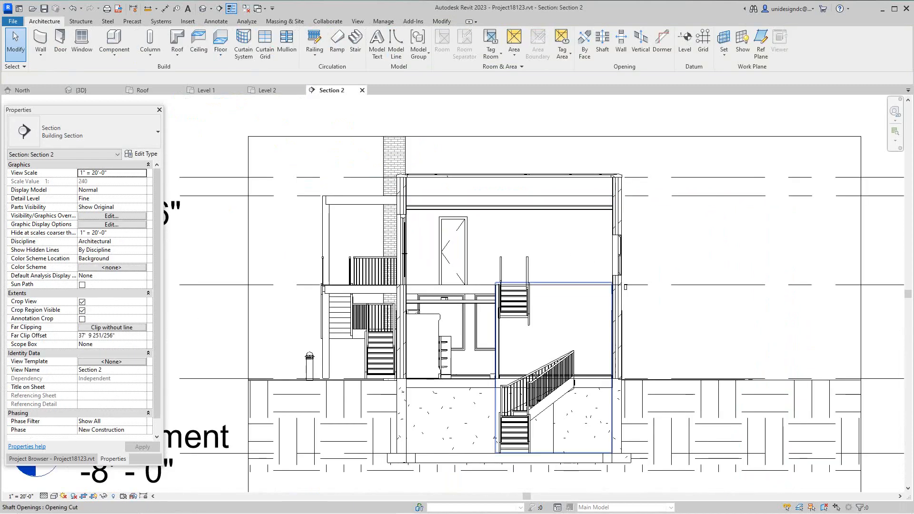
scroll(447, 300, "up", 4)
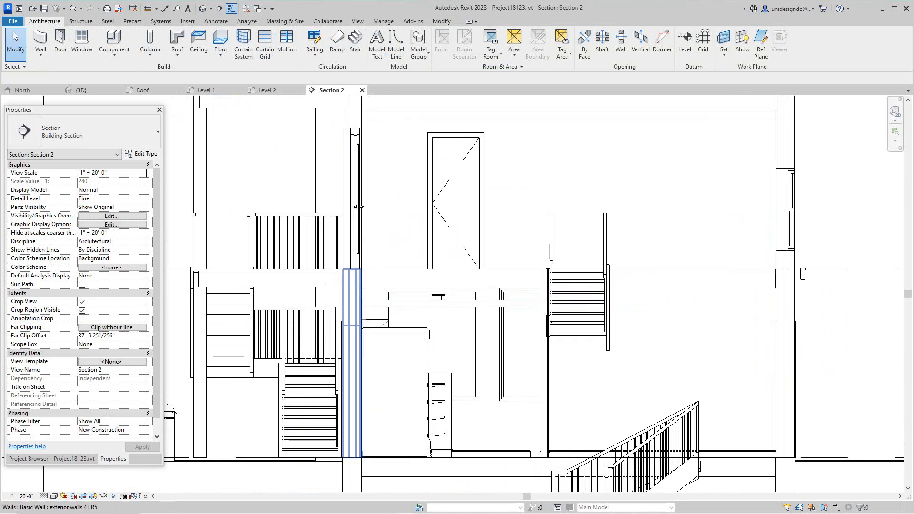
scroll(285, 261, "up", 3)
middle_click_drag(288, 271, 456, 280)
scroll(349, 287, "up", 2)
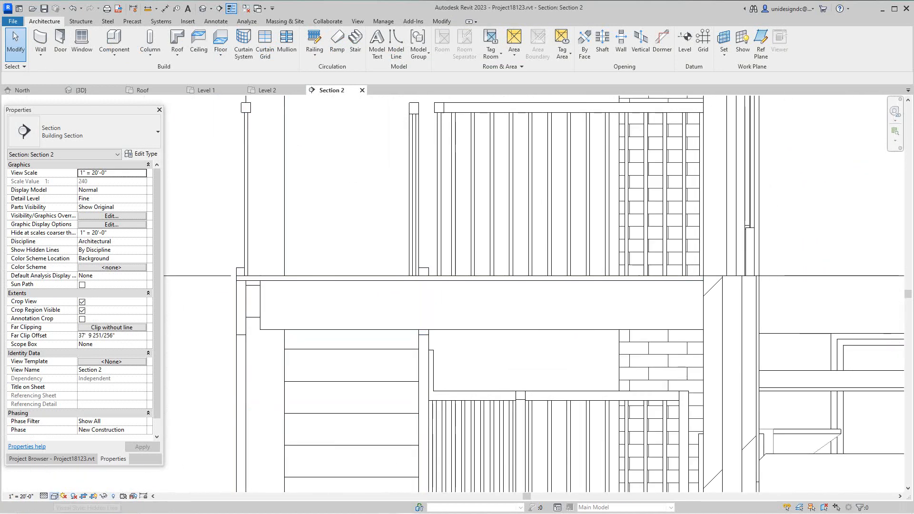
left_click(54, 496)
left_click(83, 477)
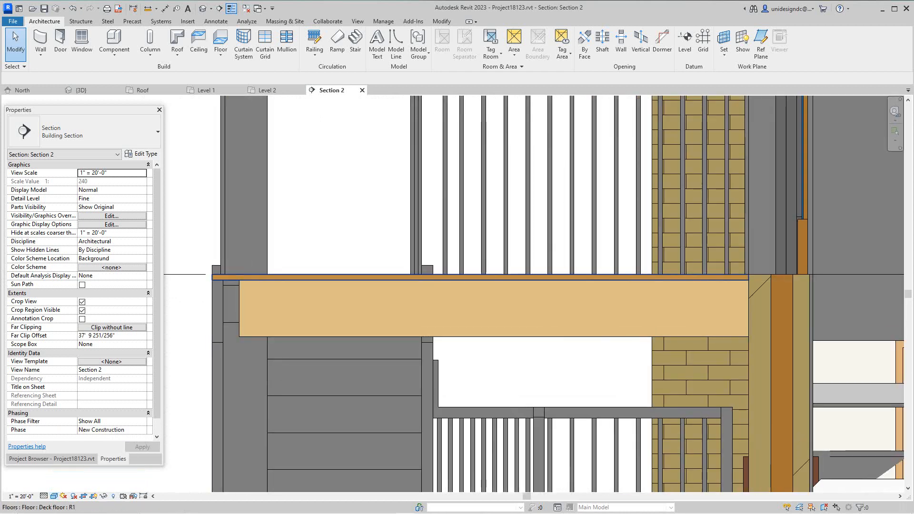
Set the deck floor's height offset from Level 2 to 1"
left_click(333, 278)
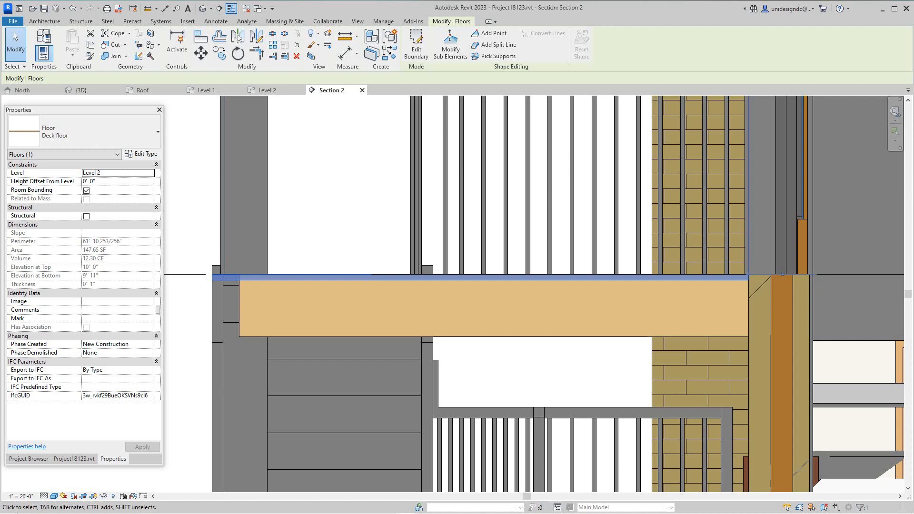
left_click(91, 181)
left_click(90, 181)
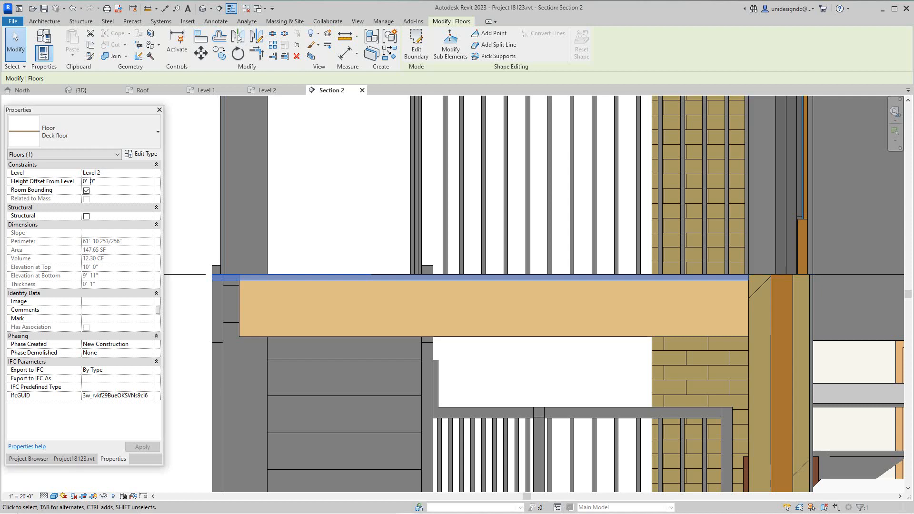
double_click(92, 182)
type("1")
left_click(330, 206)
Examine the raised deck floor against the wall and framing in the section, and around the stair in the 3D view
scroll(330, 206, "down", 2)
scroll(303, 245, "up", 2)
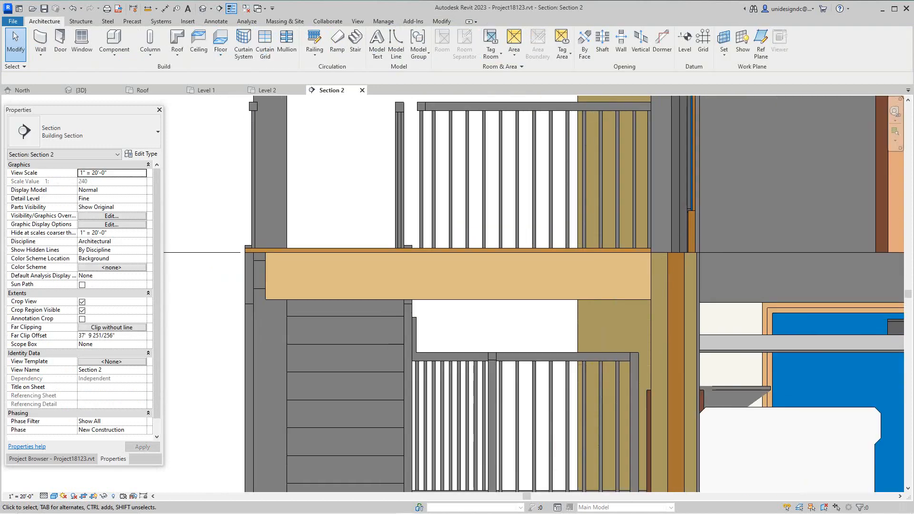
scroll(303, 247, "down", 3)
scroll(557, 233, "up", 2)
scroll(555, 244, "down", 2)
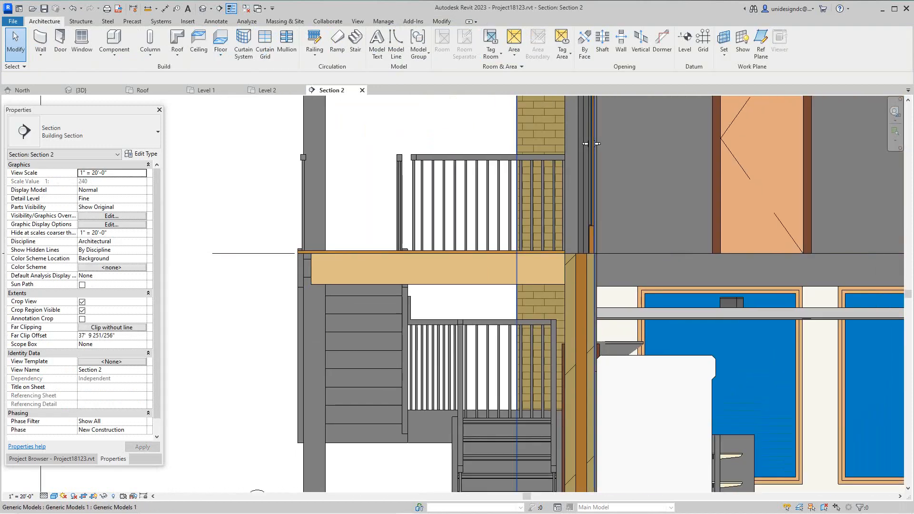
middle_click_drag(555, 245, 552, 264)
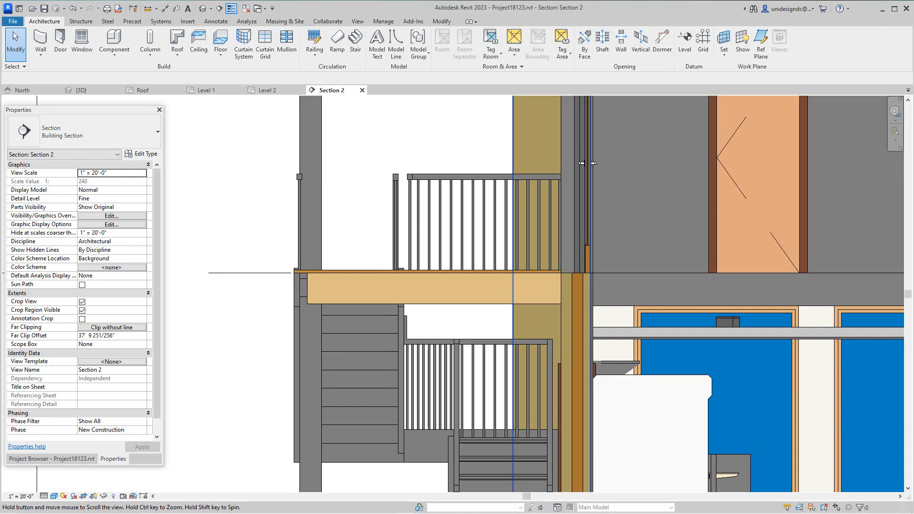
middle_click_drag(552, 265, 554, 400)
scroll(553, 400, "down", 1)
left_click(81, 90)
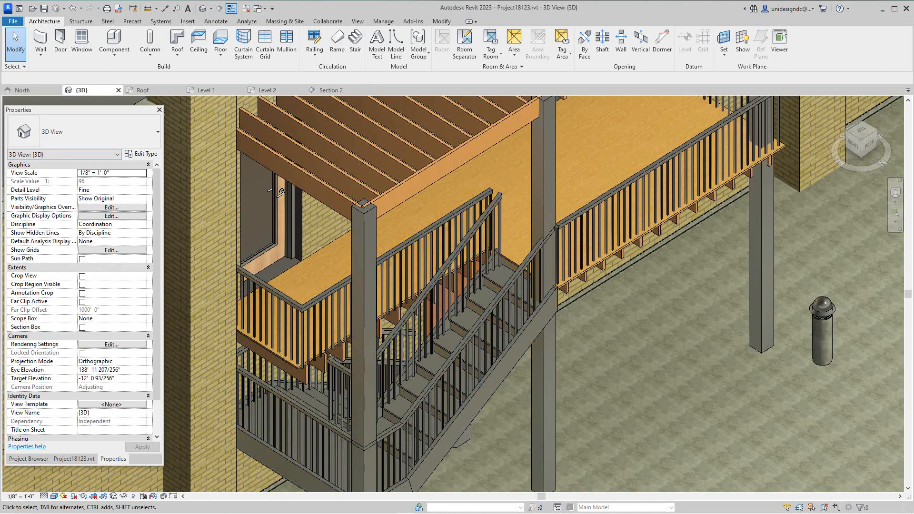
scroll(501, 162, "up", 2)
scroll(501, 162, "down", 1)
scroll(498, 221, "down", 2)
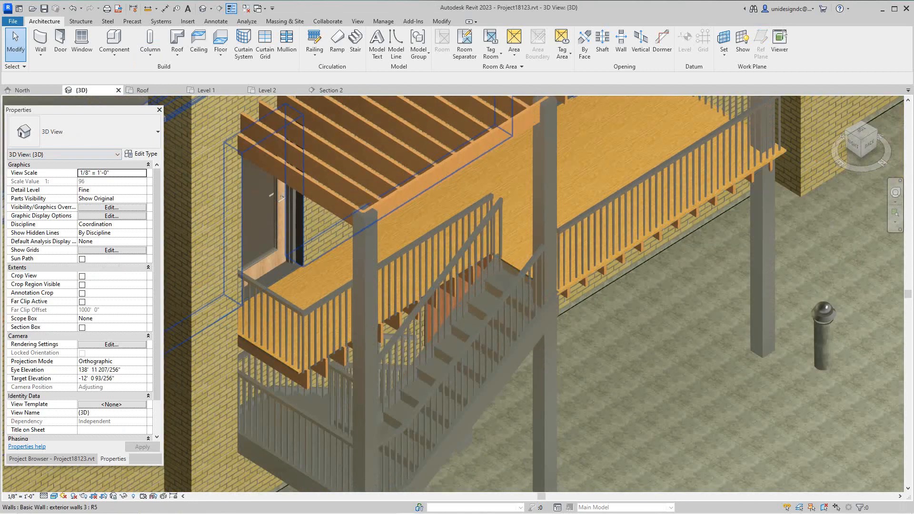
Set the 3D view's visual style to Hidden Line and check the deck floor's surface pattern
left_click(54, 496)
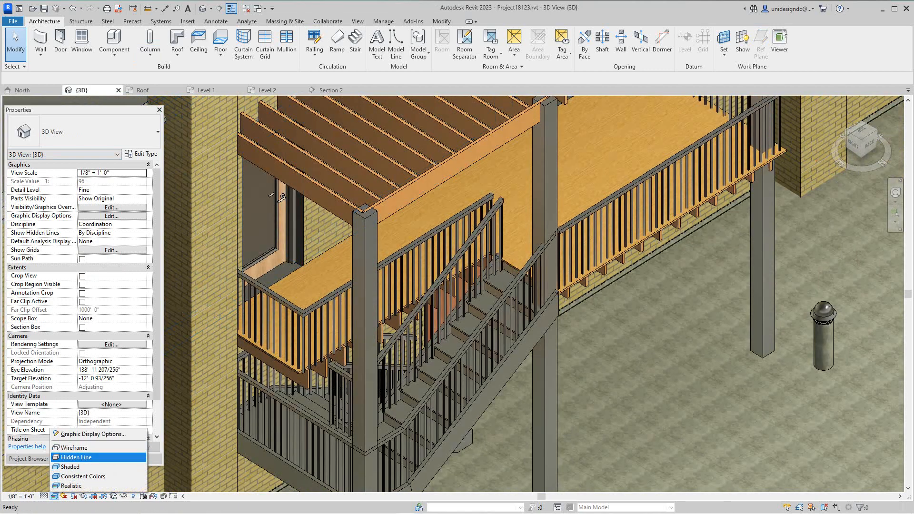
left_click(77, 457)
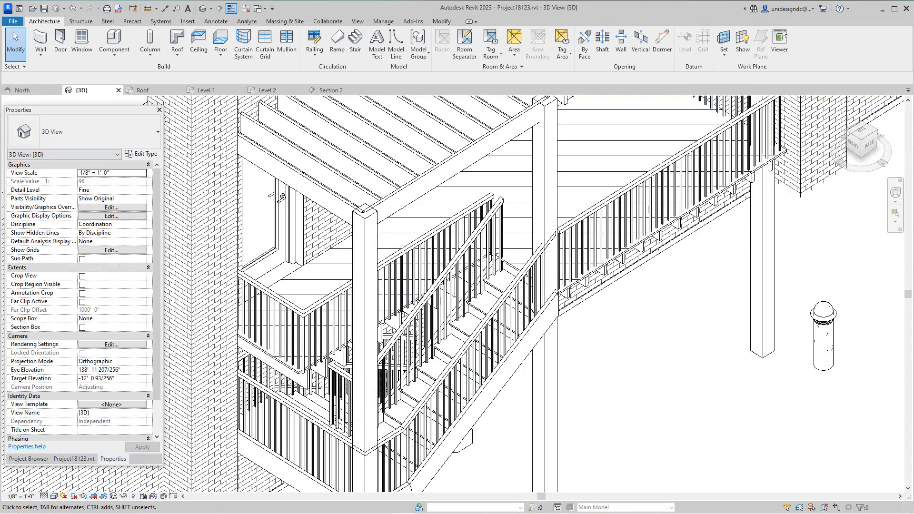
scroll(624, 180, "down", 2)
scroll(622, 214, "up", 4)
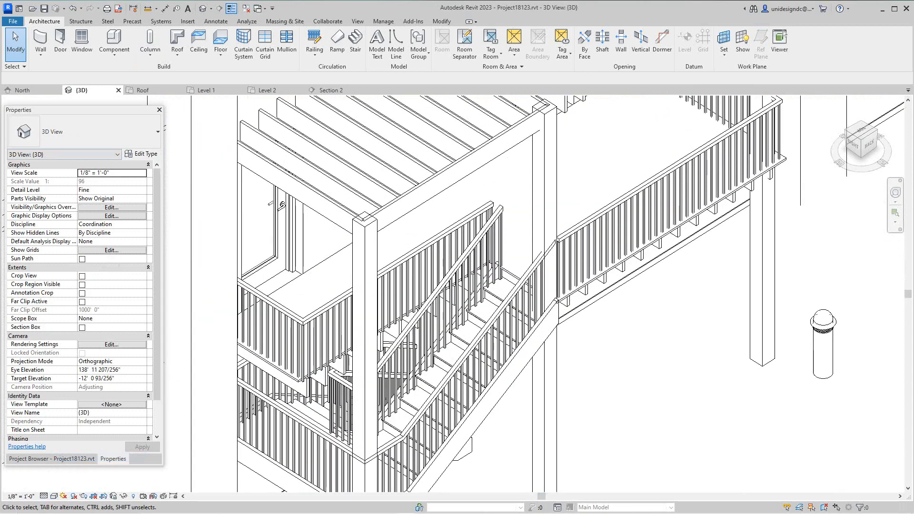
scroll(619, 214, "down", 3)
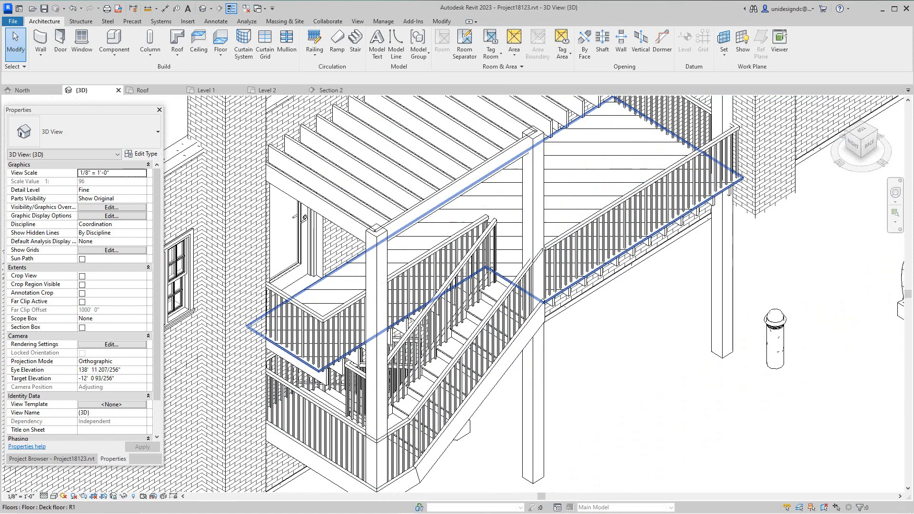
Open the Plywood, Sheathing material of the Deck floor type's structure layer and review its appearance and graphics settings
left_click(589, 209)
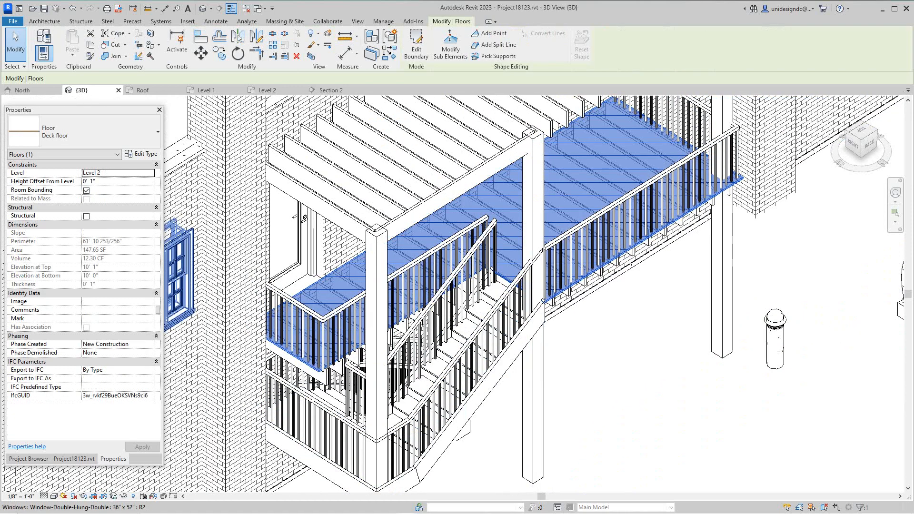
left_click(141, 154)
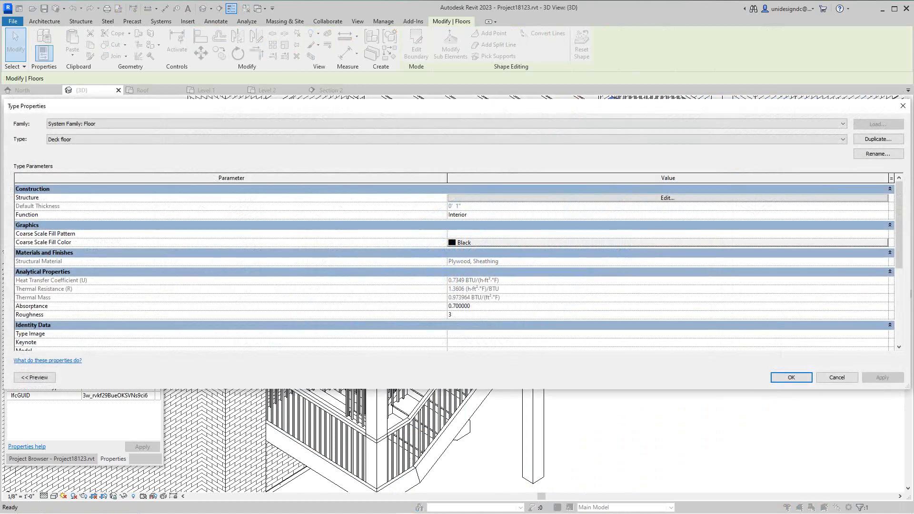
left_click(668, 198)
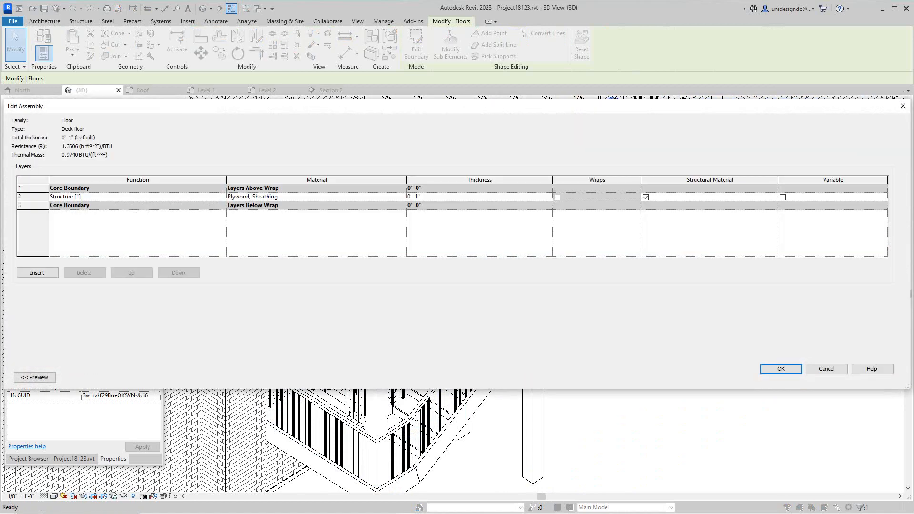
left_click(401, 197)
left_click(402, 197)
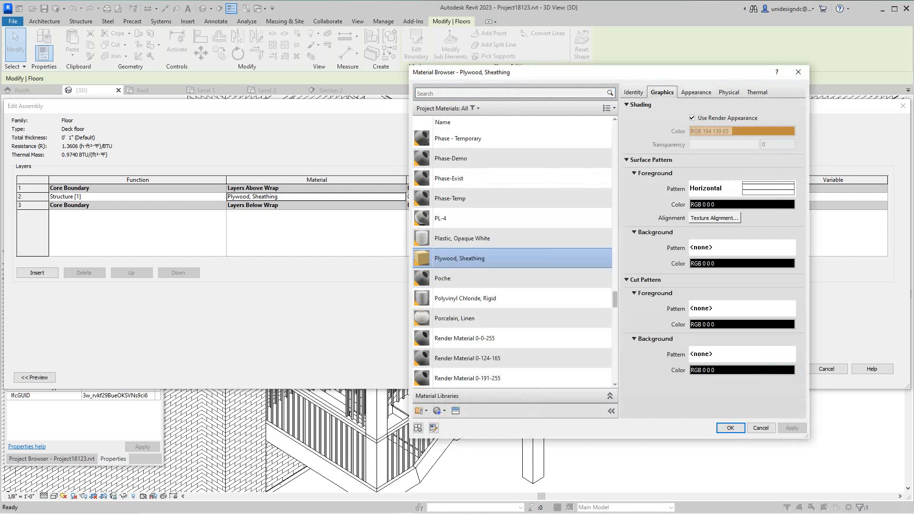
left_click(696, 92)
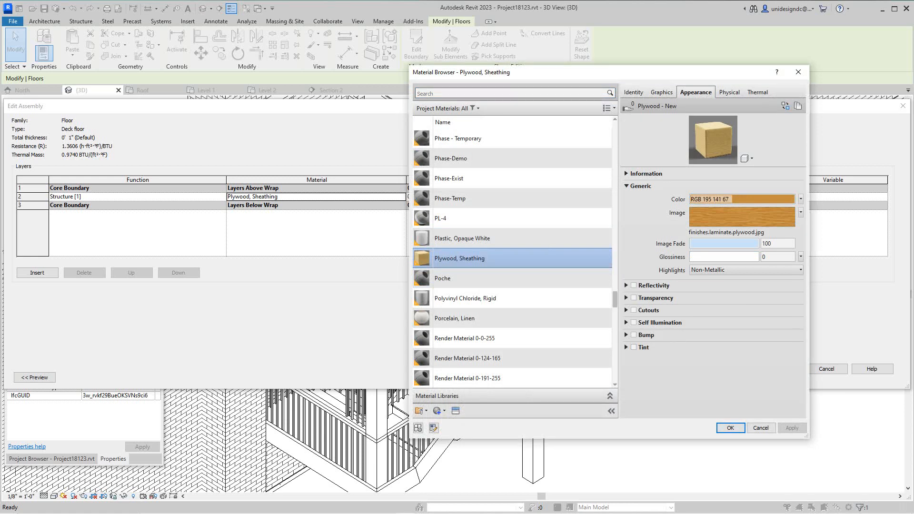
left_click(662, 93)
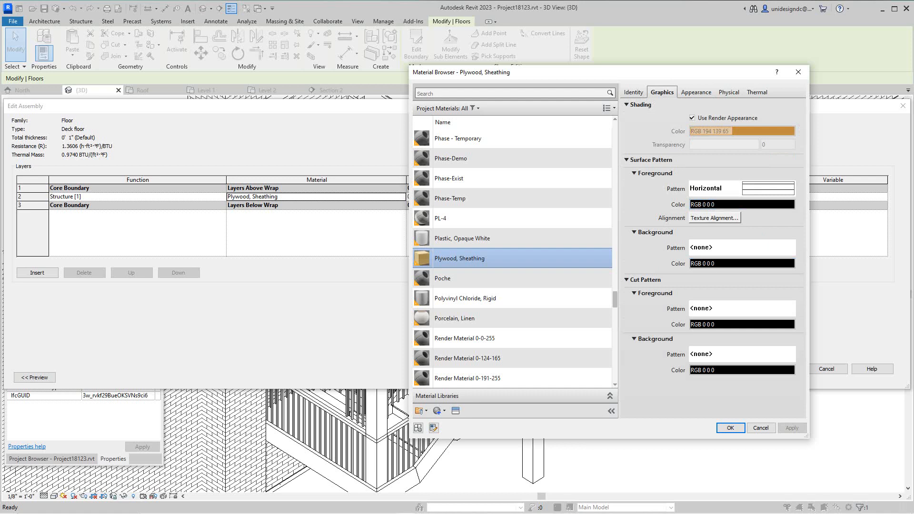
Examine the drafting fill patterns for the plywood's surface foreground and the line settings of the Horizontal pattern
left_click(718, 189)
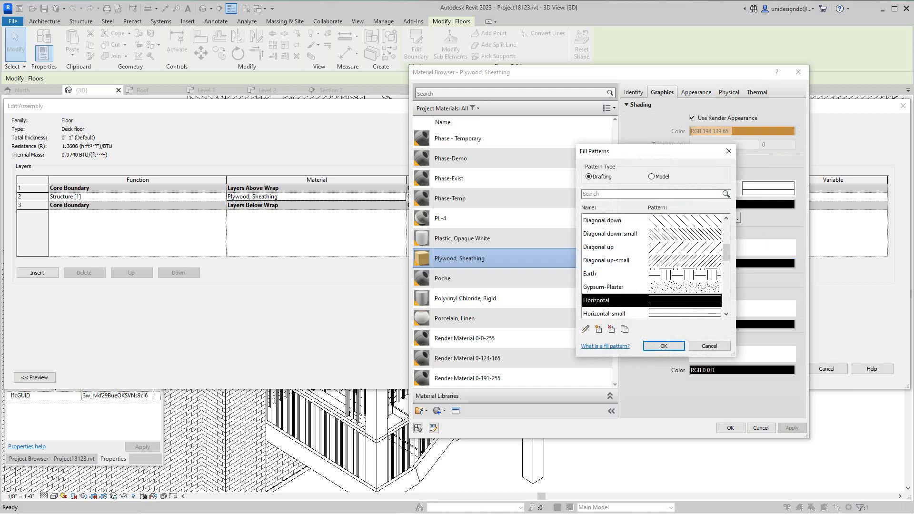
scroll(652, 266, "down", 4)
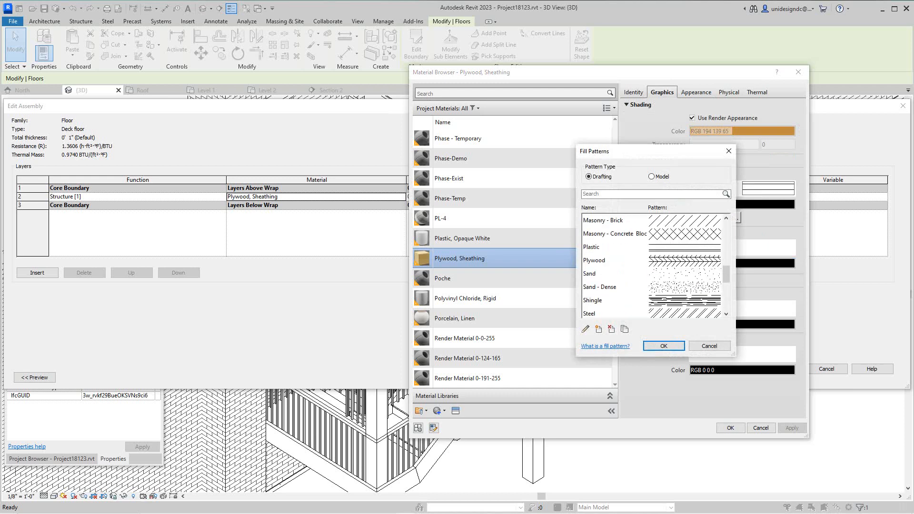
scroll(652, 266, "up", 1)
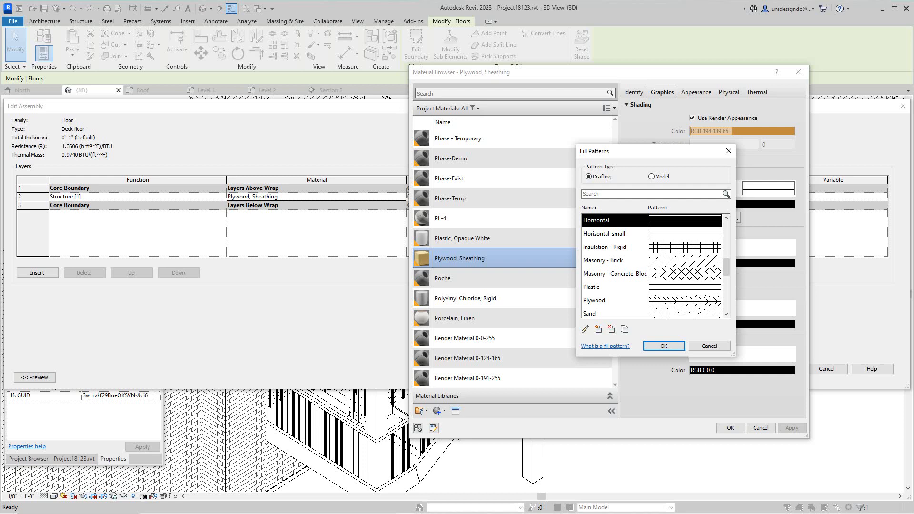
left_click(585, 329)
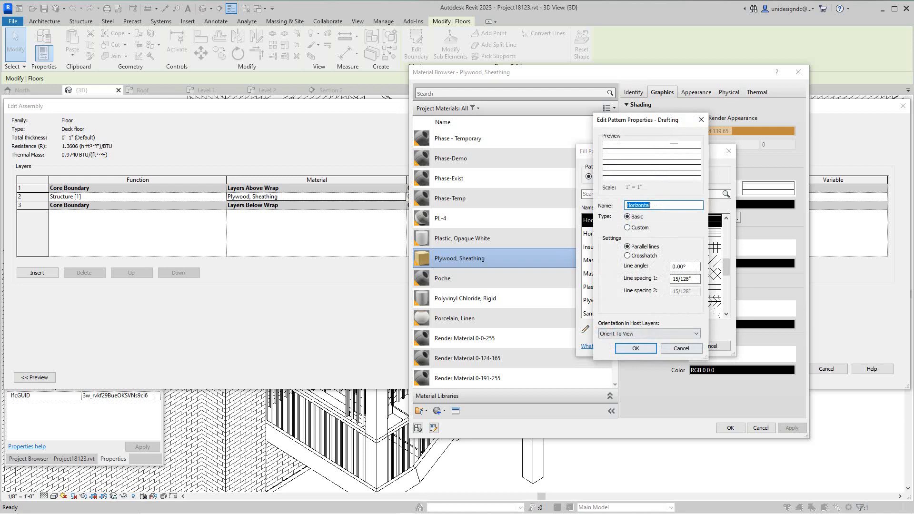
left_click(681, 348)
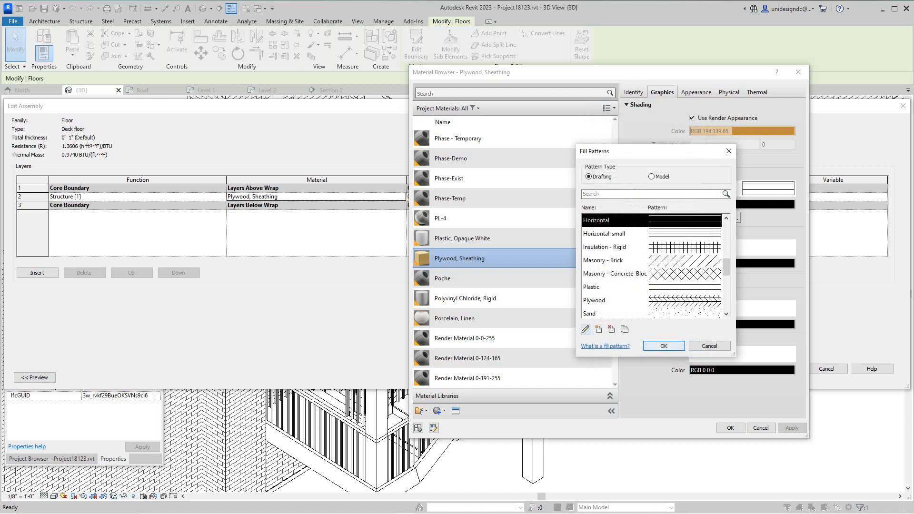
left_click(663, 346)
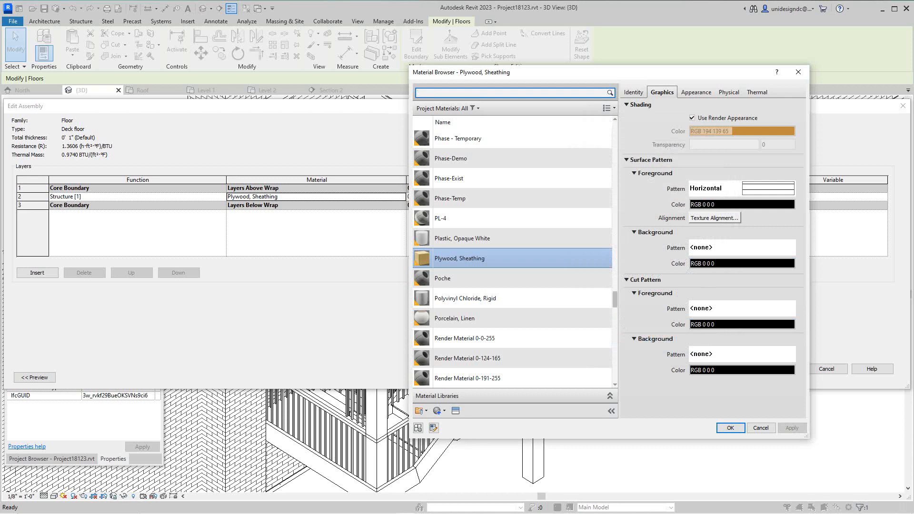
Check the fill patterns offered for the plywood's cut foreground and return to the Deck floor type properties without editing the material
left_click(741, 309)
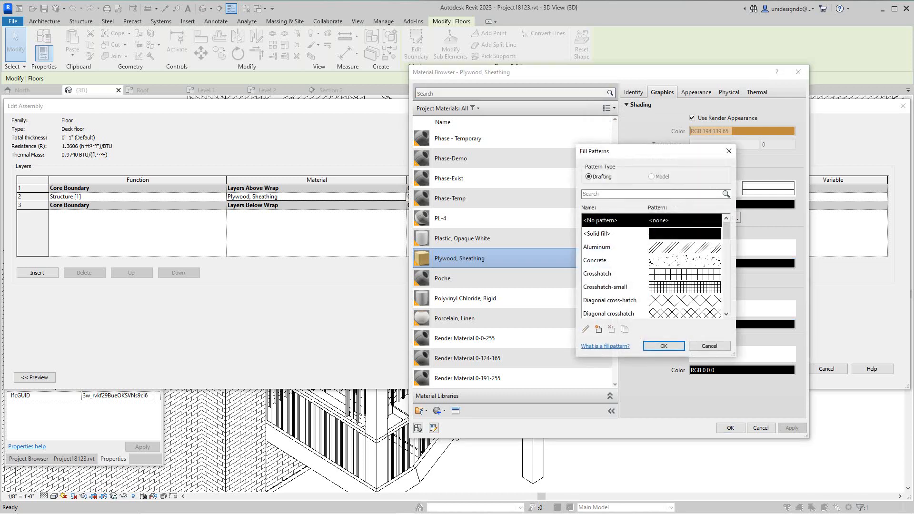
left_click(709, 345)
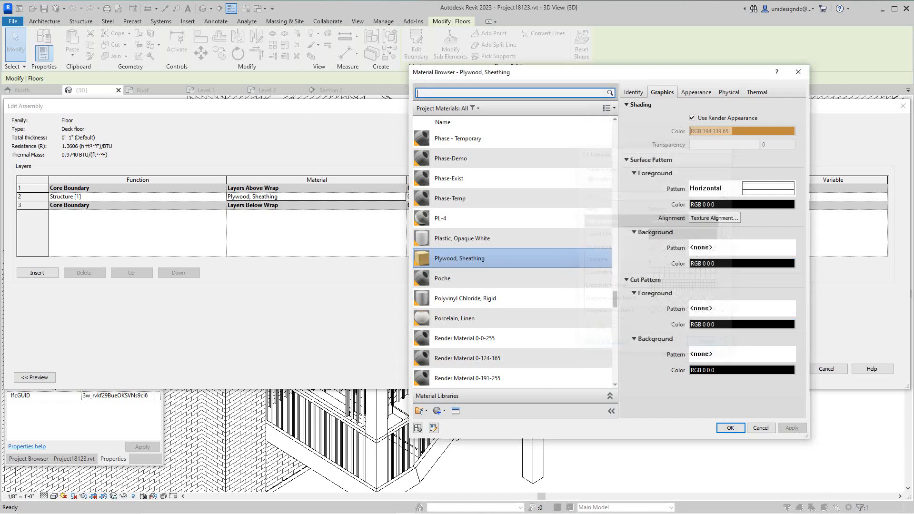
left_click(761, 428)
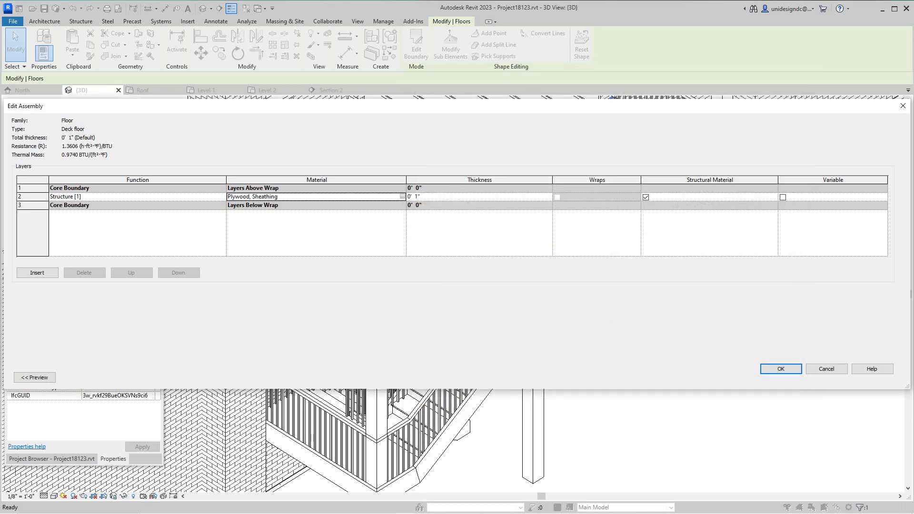
left_click(780, 369)
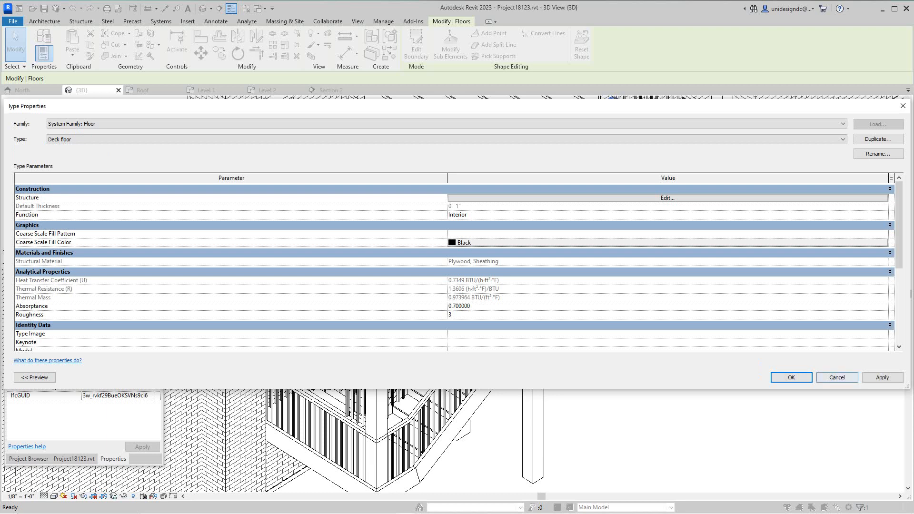
left_click(882, 377)
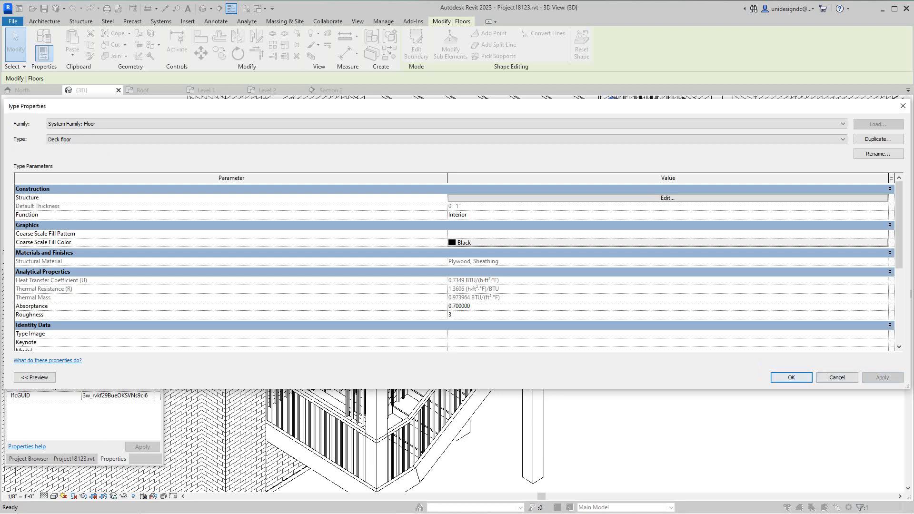
Reopen the deck floor's Plywood, Sheathing material, choose the Horizontal-small drafting pattern for its surface foreground and check that pattern's line settings
left_click(667, 197)
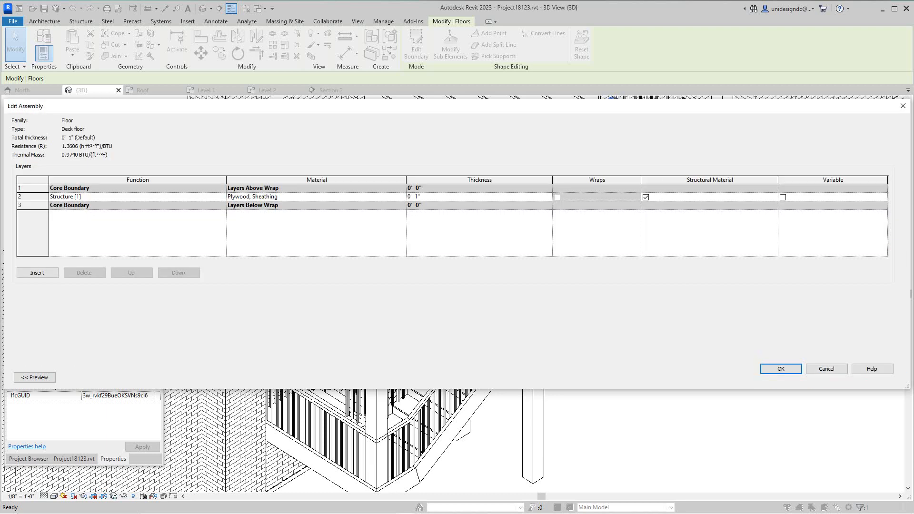
left_click(399, 197)
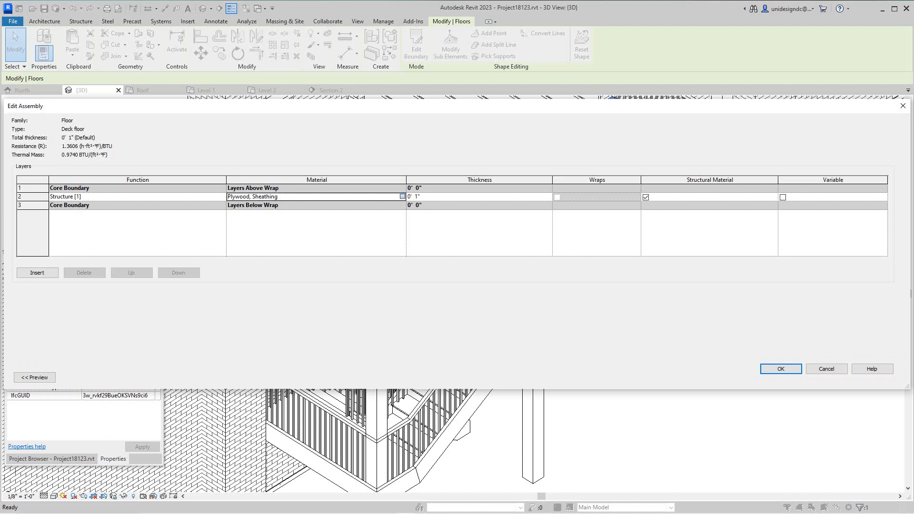
left_click(402, 197)
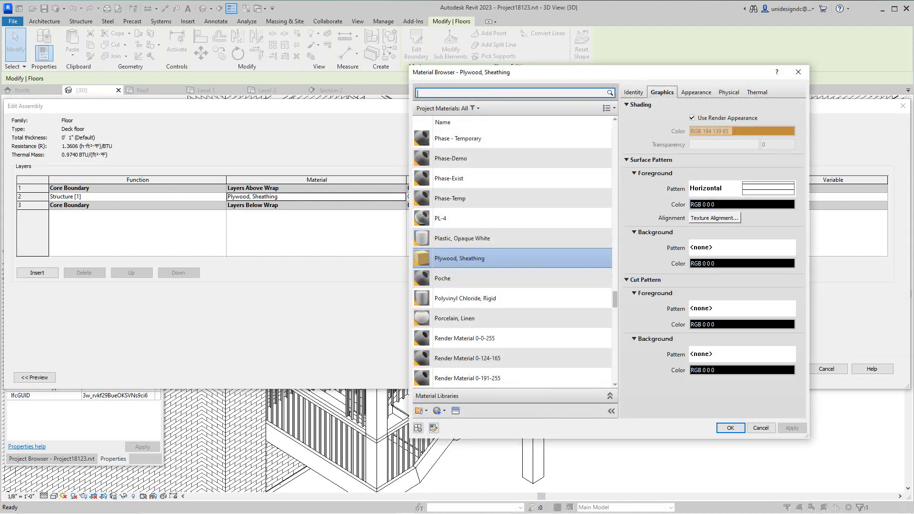
left_click(715, 189)
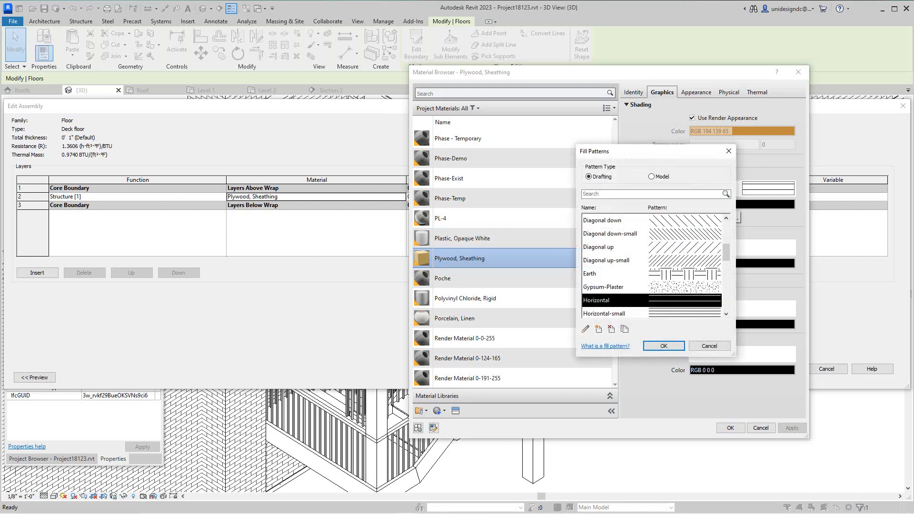
scroll(653, 274, "down", 1)
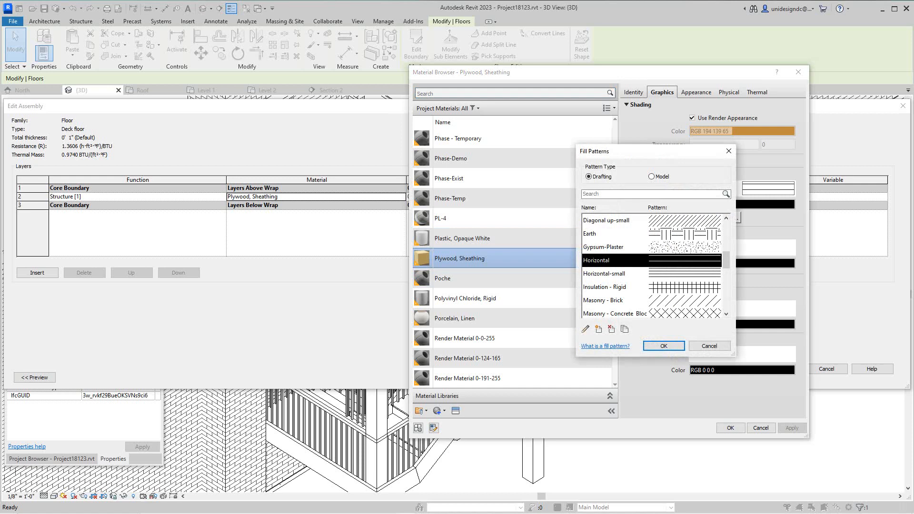
left_click(653, 274)
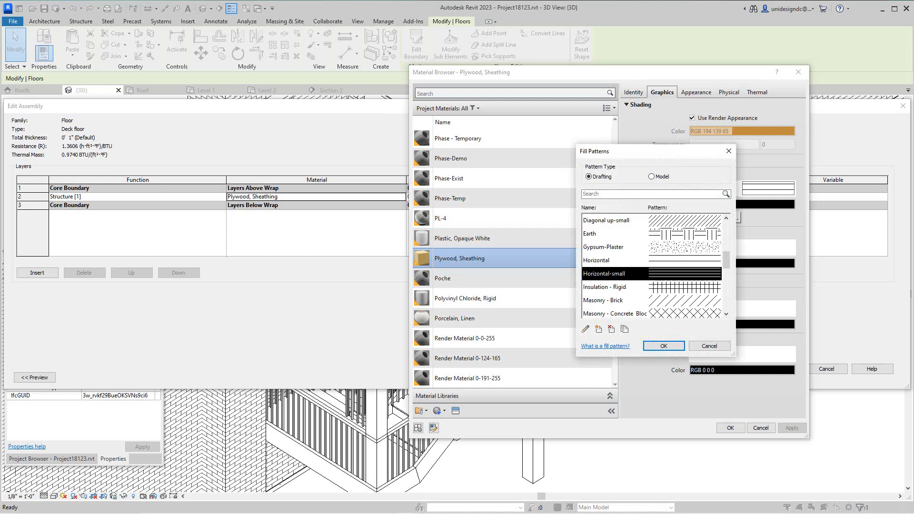
left_click(585, 330)
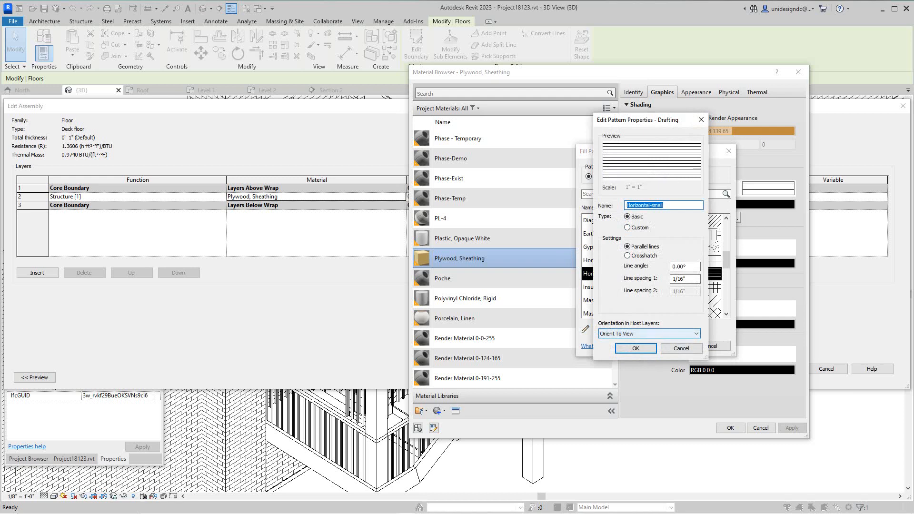
left_click(636, 348)
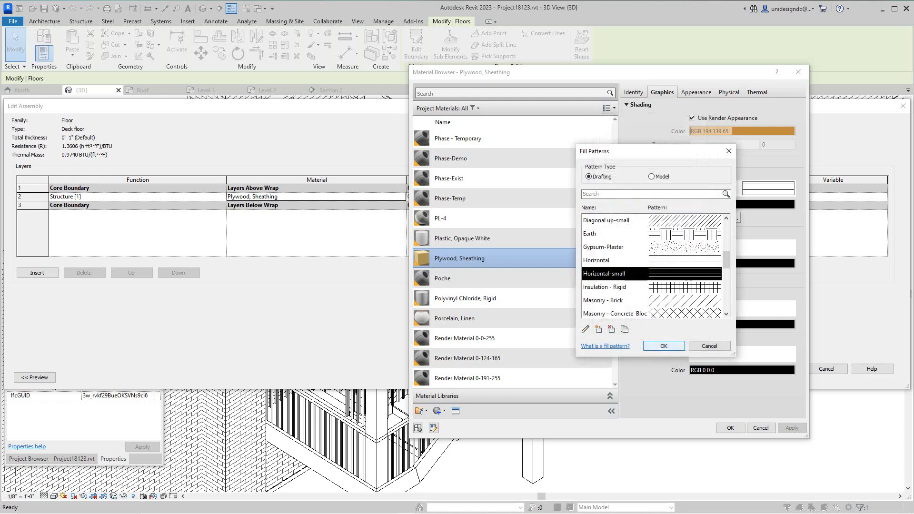
Look through the remaining drafting patterns, keep Horizontal-small as the plywood's surface pattern and apply it to the Deck floor type
scroll(652, 267, "down", 1)
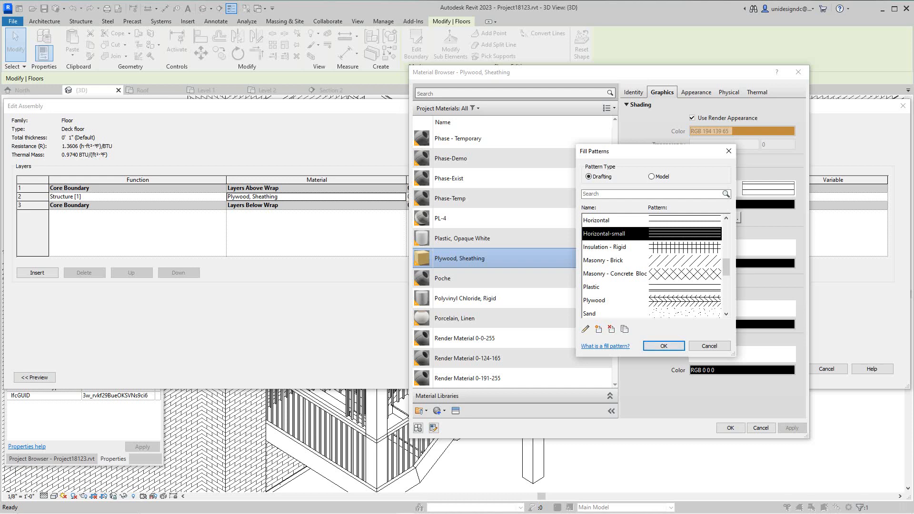
scroll(653, 266, "down", 4)
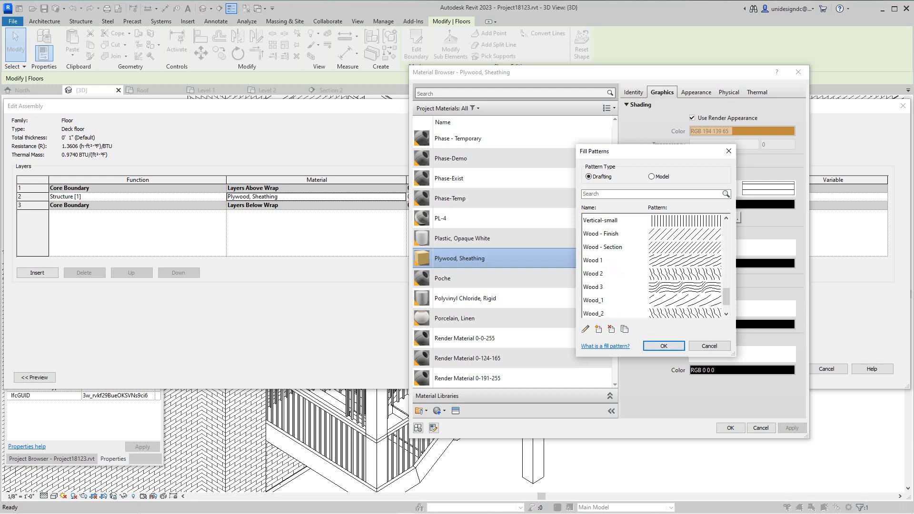
scroll(653, 266, "up", 3)
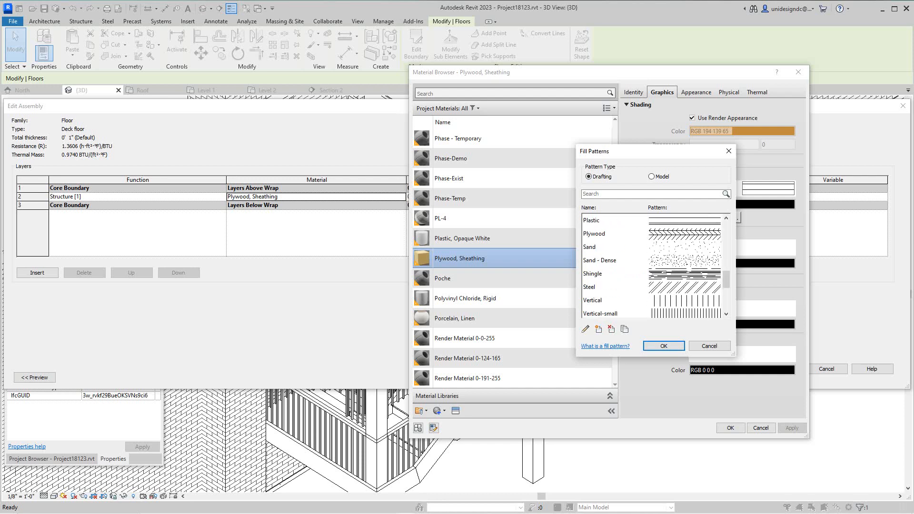
scroll(652, 267, "up", 1)
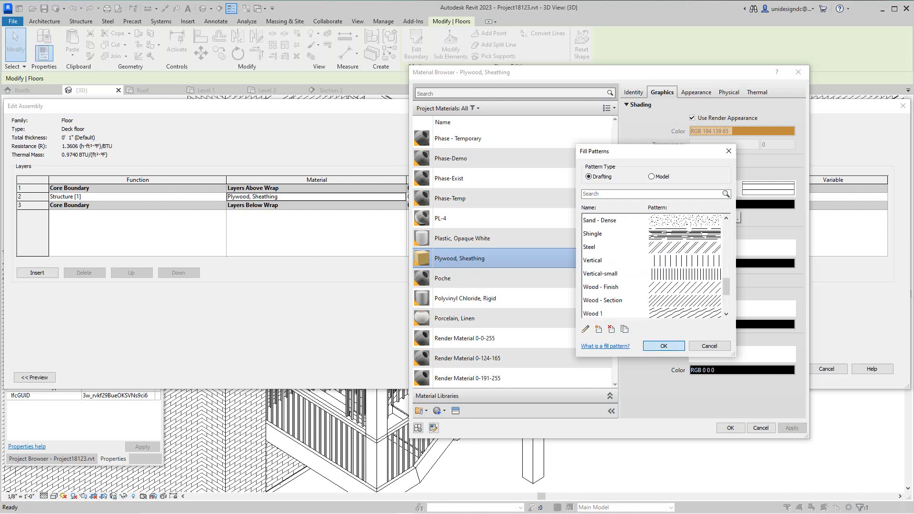
left_click(664, 346)
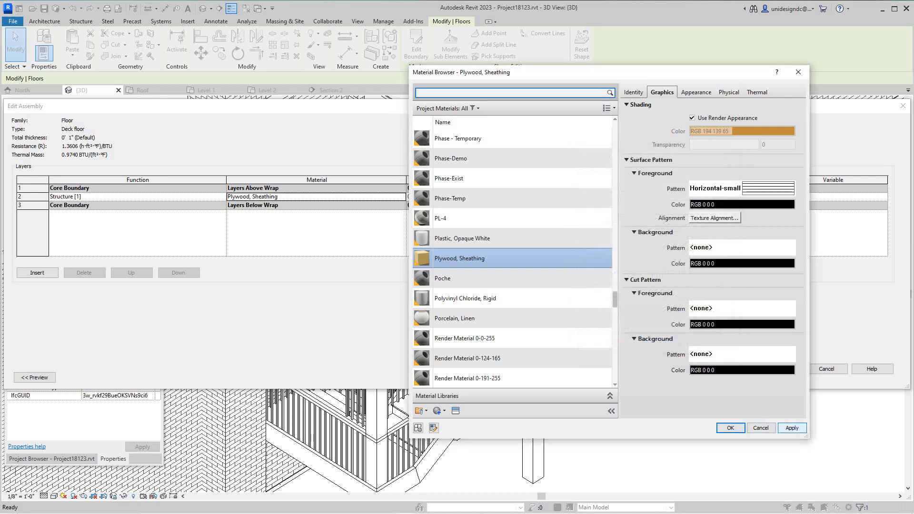
left_click(793, 428)
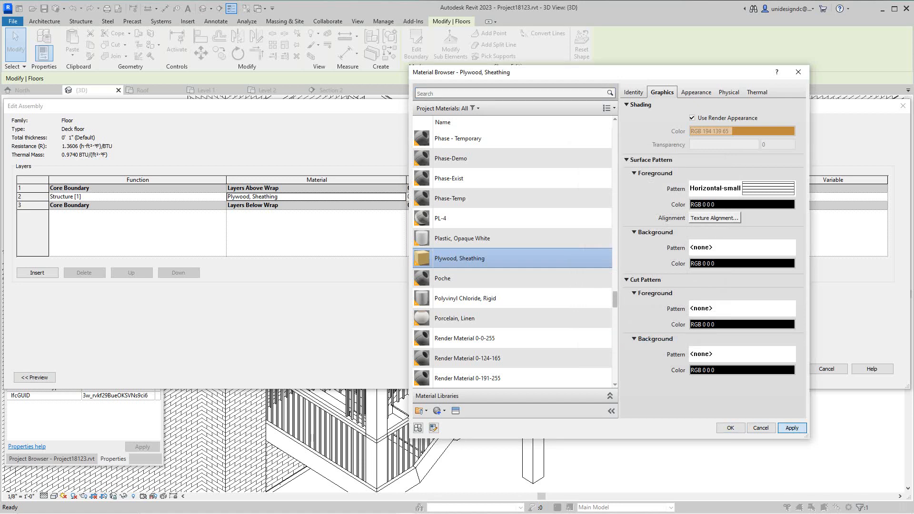
left_click(731, 428)
left_click(781, 369)
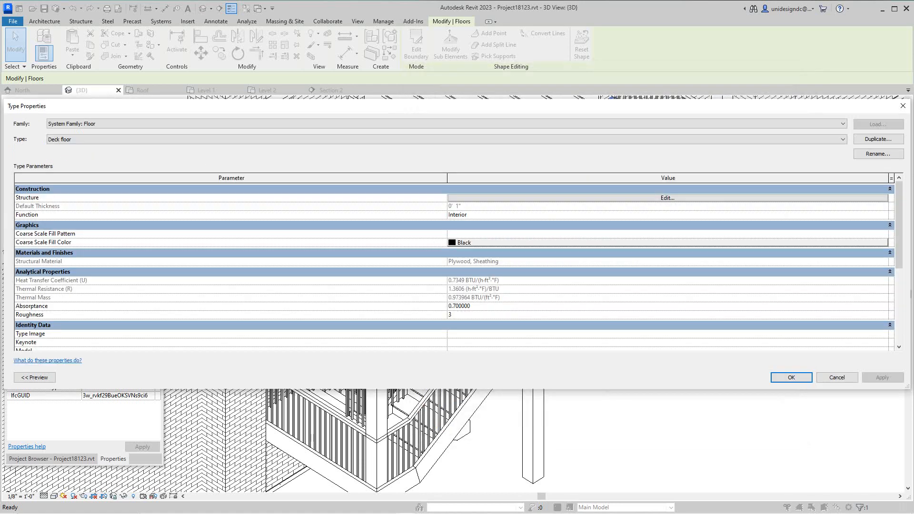
left_click(883, 377)
left_click(792, 377)
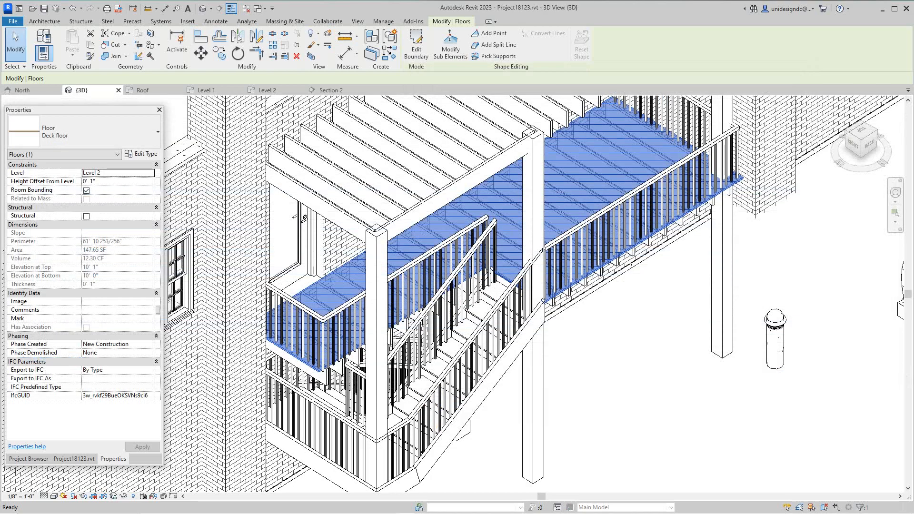
Deselect the deck floor and check its surface pattern on the whole deck in the 3D view
key("Escape")
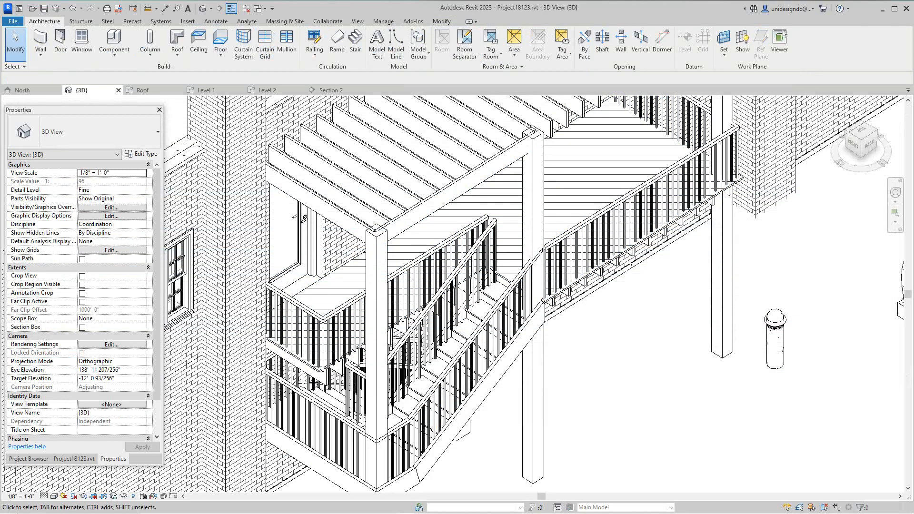
scroll(605, 143, "down", 3)
scroll(490, 200, "up", 1)
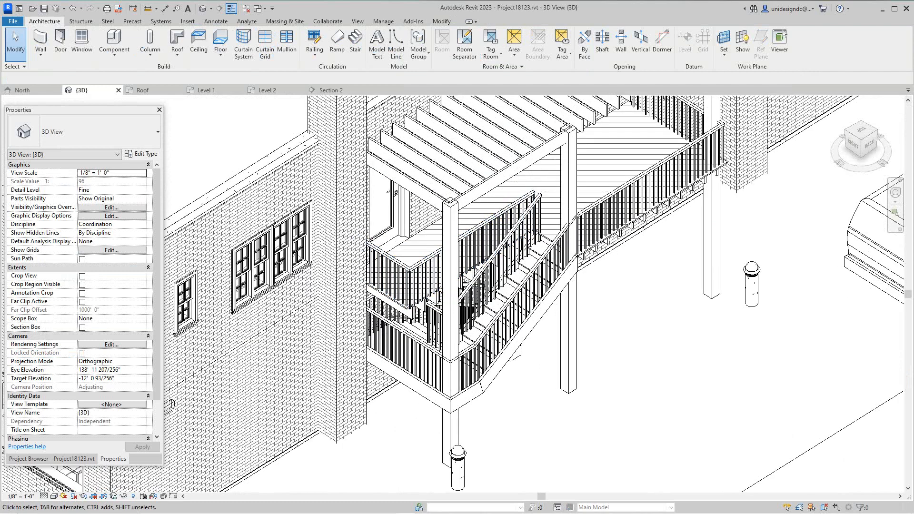
Open the Plywood, Sheathing material of the Deck floor type's structure layer and look through the project materials
scroll(571, 200, "up", 1)
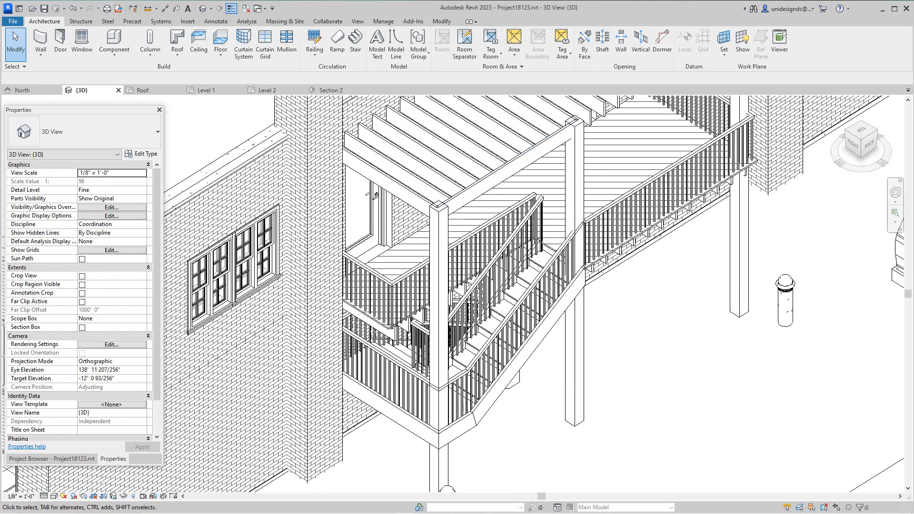
left_click(667, 217)
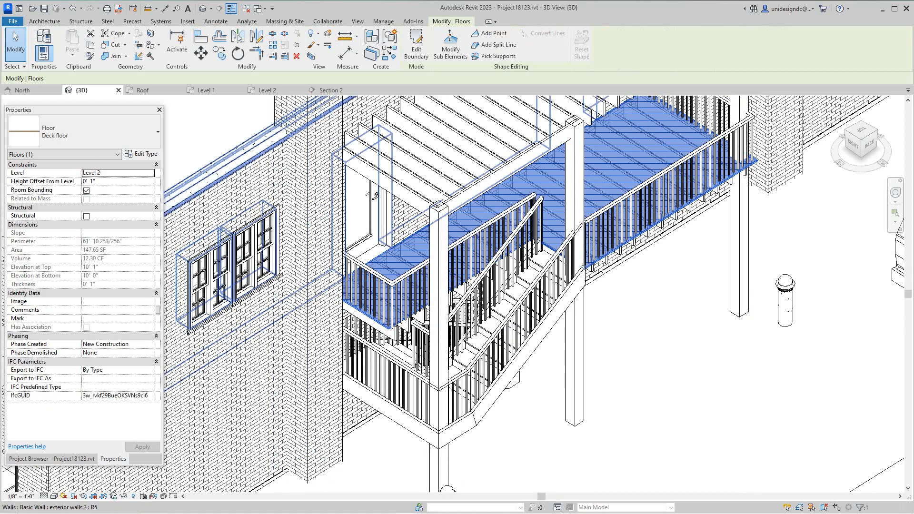
left_click(140, 154)
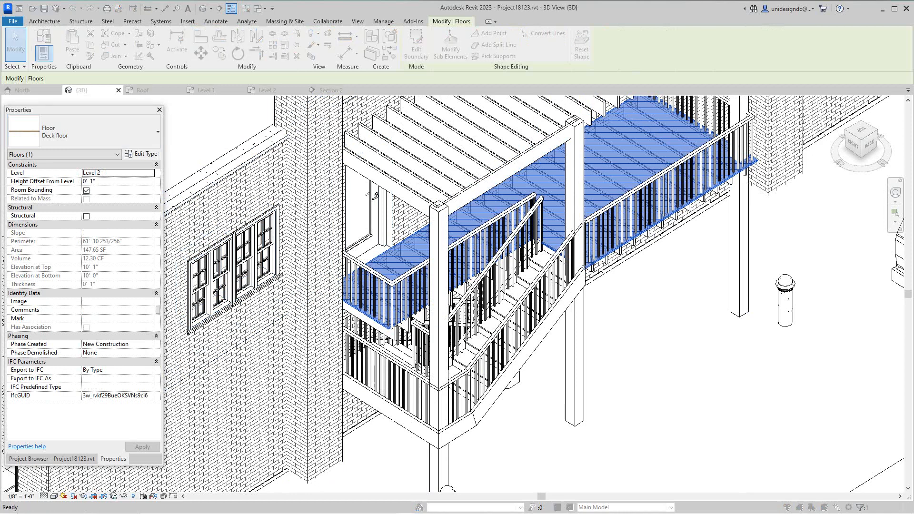
left_click(667, 198)
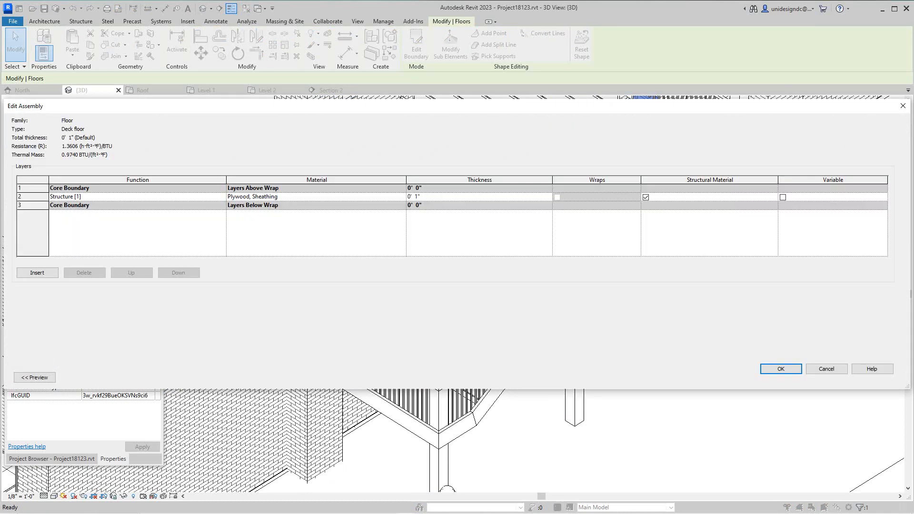
left_click(385, 196)
left_click(403, 197)
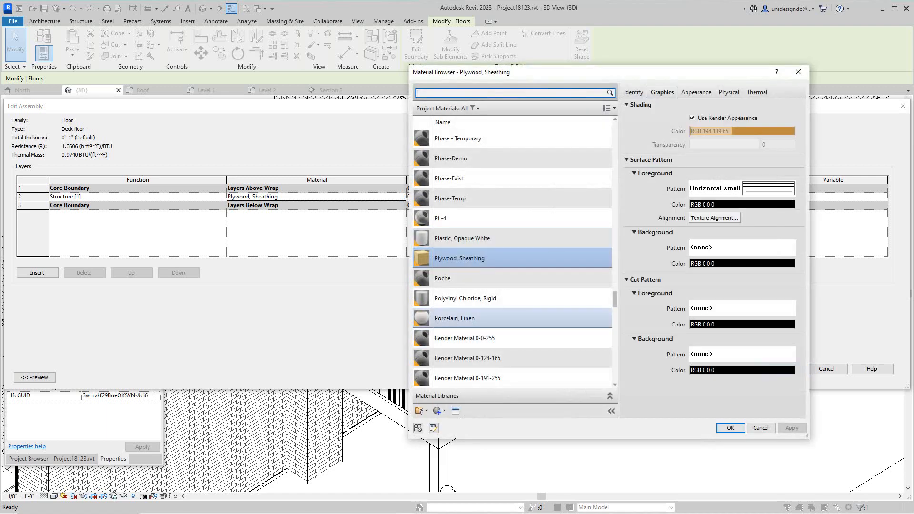
scroll(476, 333, "down", 5)
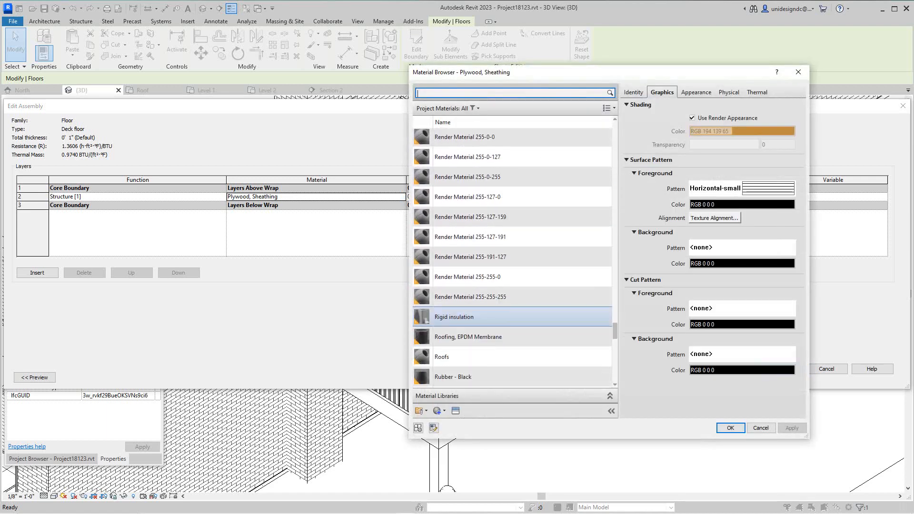
scroll(476, 333, "down", 2)
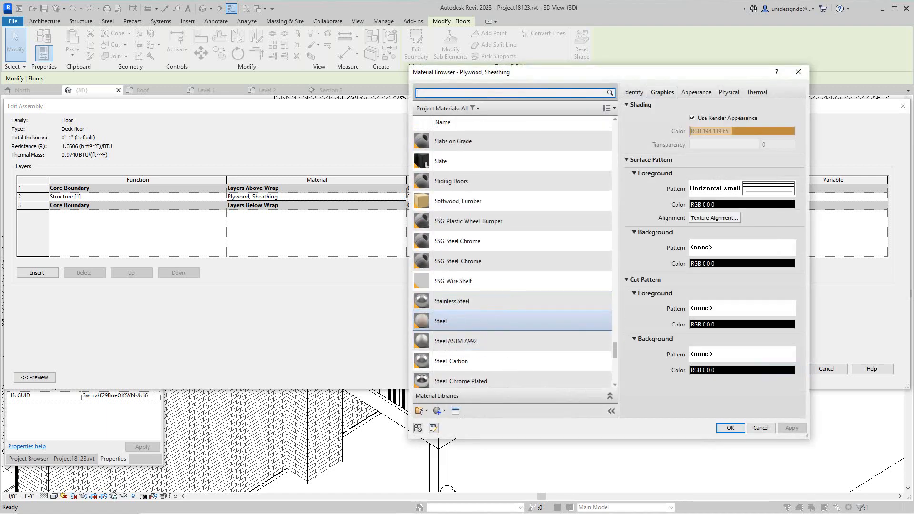
scroll(476, 333, "up", 5)
Set the plywood's surface foreground to the Diagonal up-small drafting pattern and apply it to the Deck floor type
left_click(740, 189)
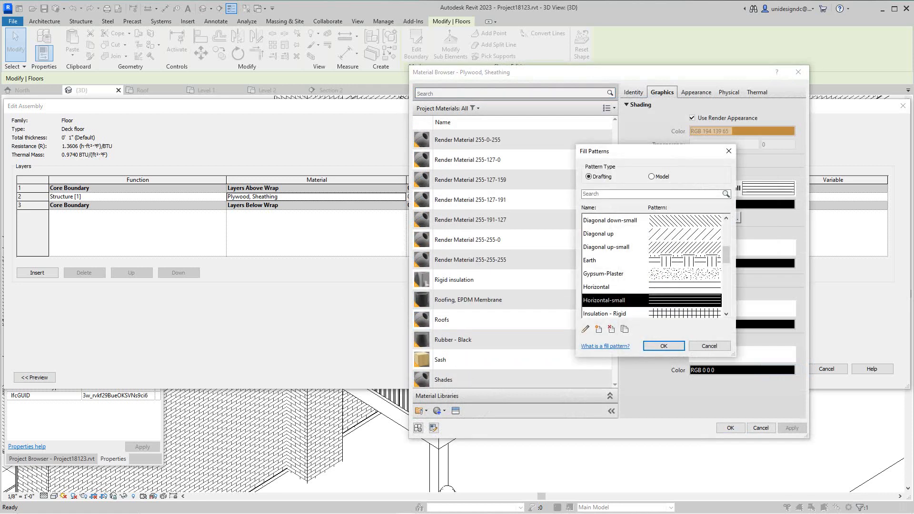
scroll(652, 266, "down", 1)
scroll(652, 267, "up", 1)
left_click(667, 234)
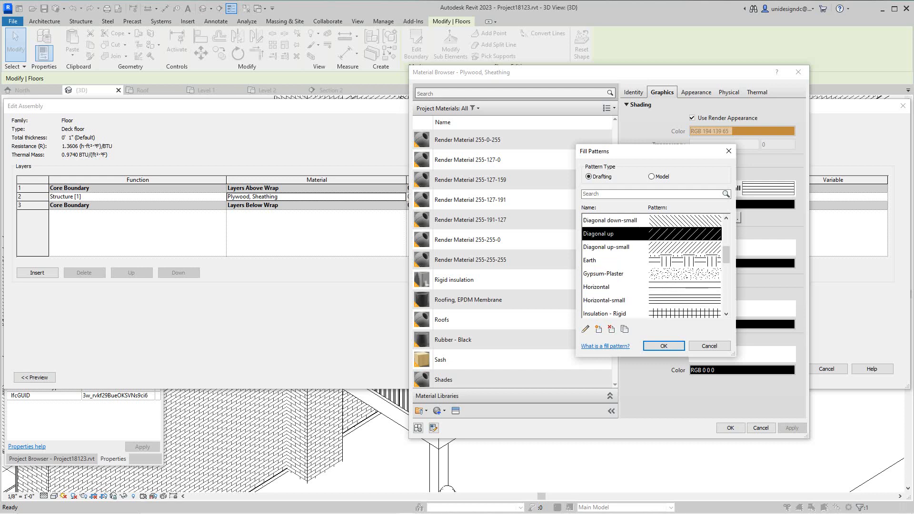
left_click(667, 247)
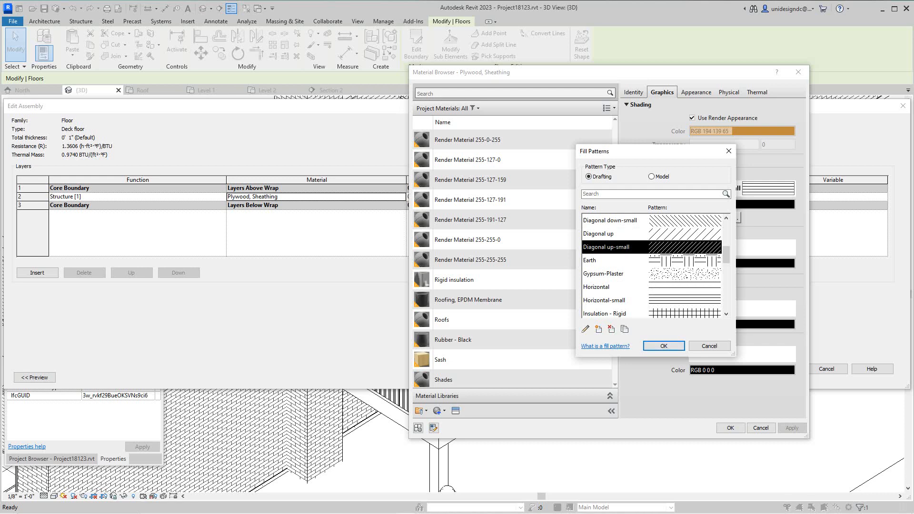
left_click(664, 347)
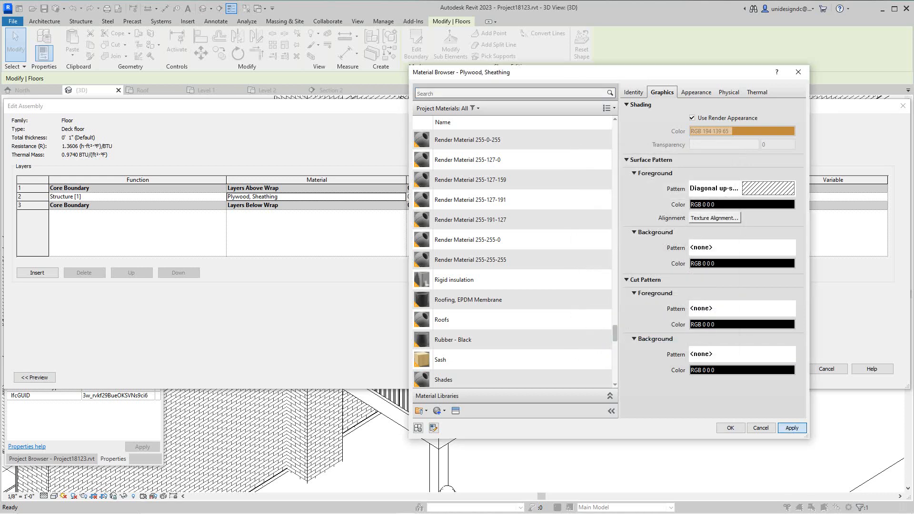
left_click(731, 428)
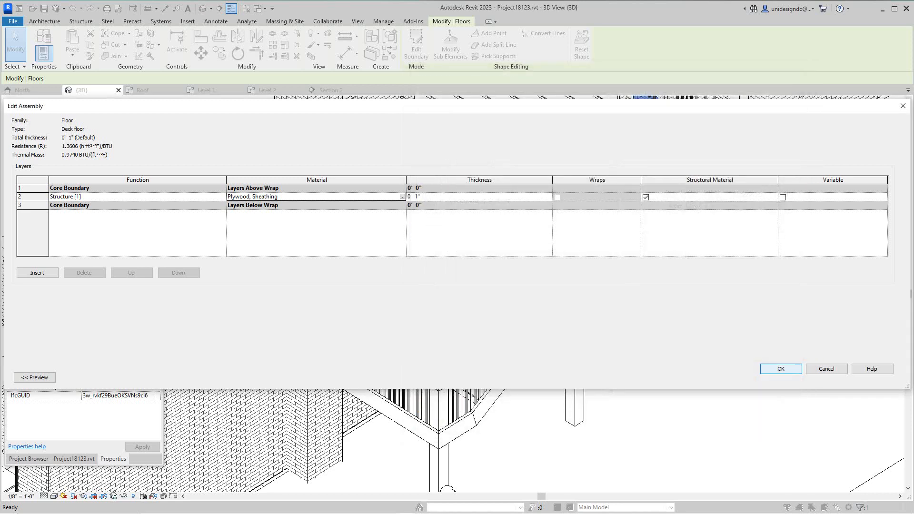
left_click(790, 369)
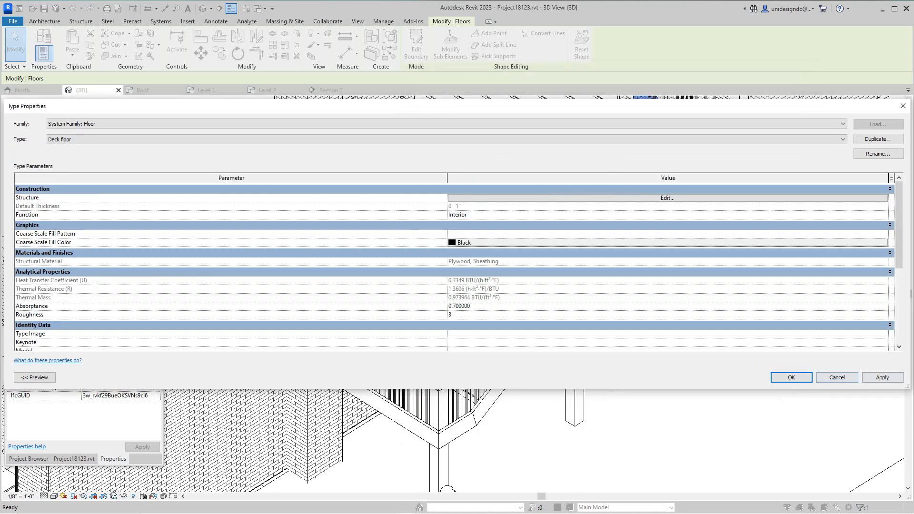
left_click(791, 377)
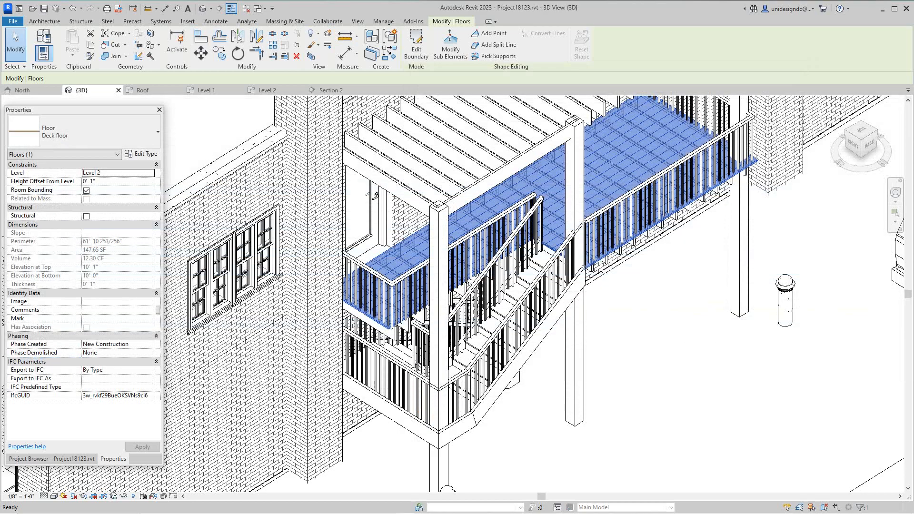
Deselect the deck floor and set the 3D view's visual style to Consistent Colors
key("Escape")
scroll(667, 202, "down", 1)
scroll(667, 201, "up", 2)
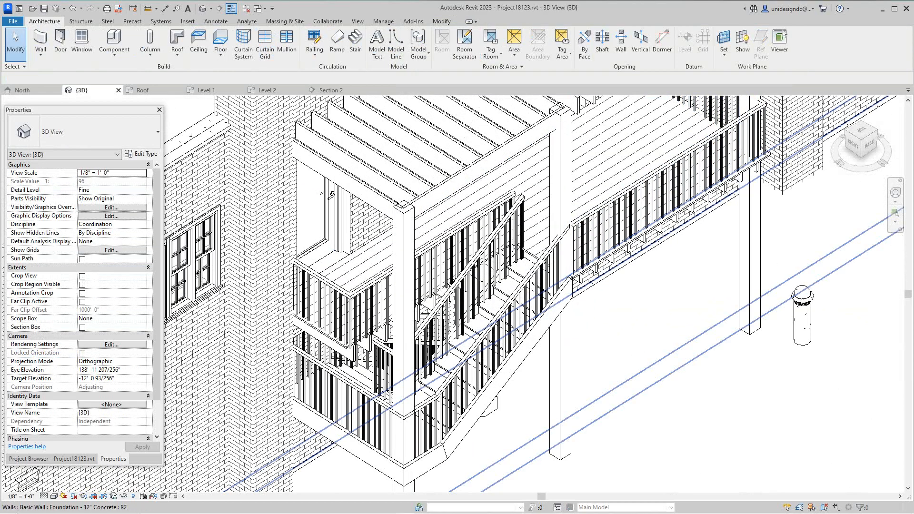
scroll(714, 377, "down", 2)
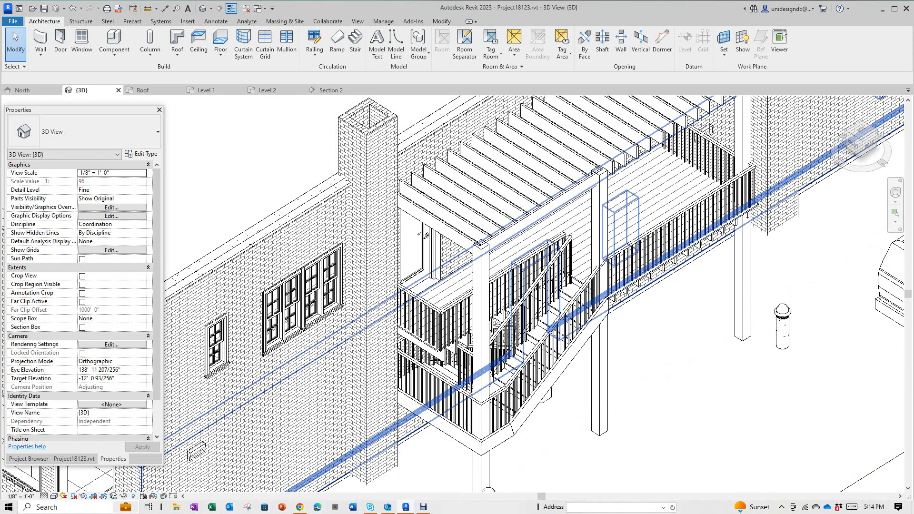
left_click(53, 496)
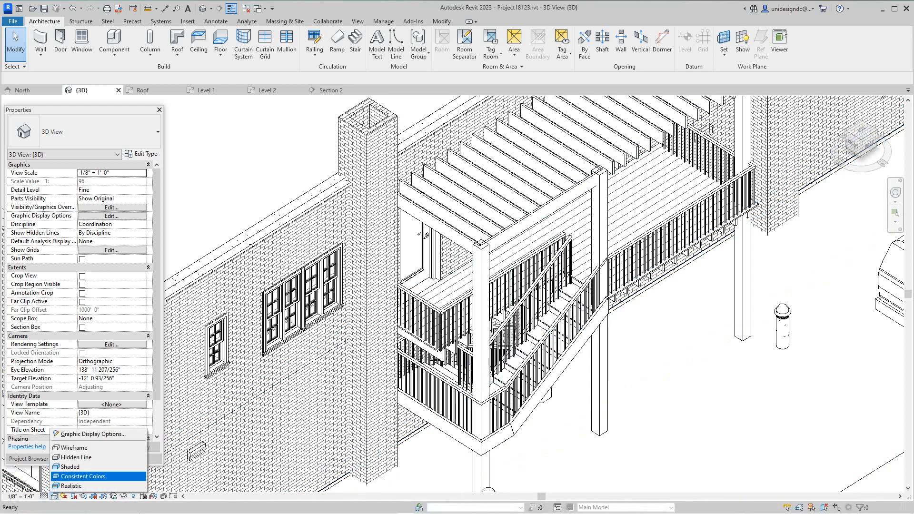
left_click(83, 476)
Examine the colored deck boards, joists and stair opening in the 3D view
scroll(655, 288, "down", 3)
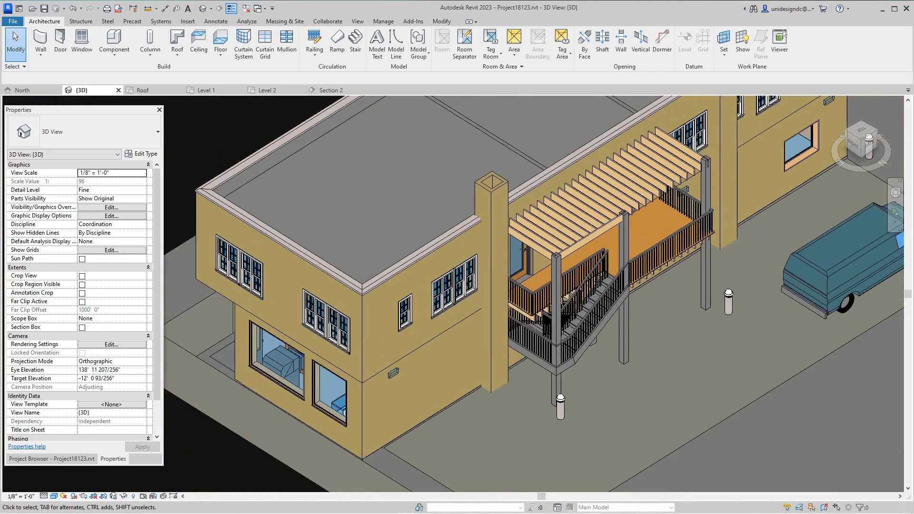
middle_click_drag(650, 294, 639, 317)
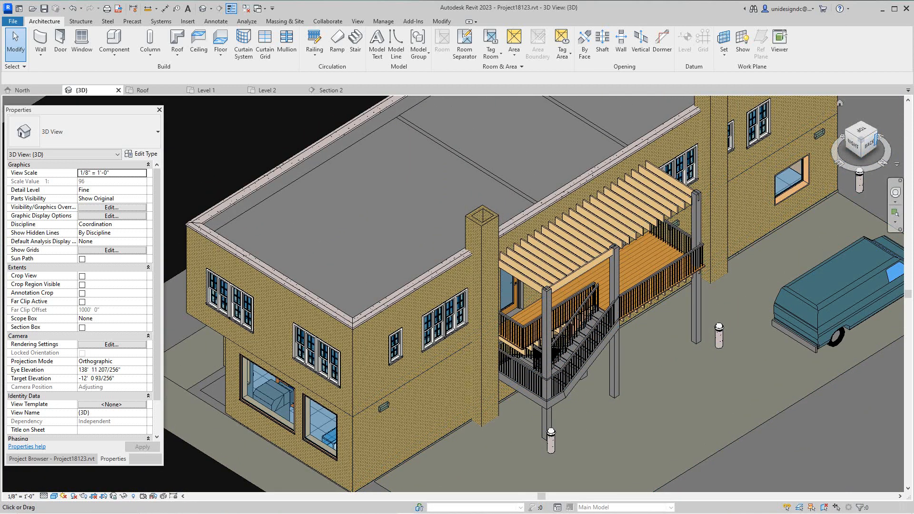
scroll(705, 314, "up", 5)
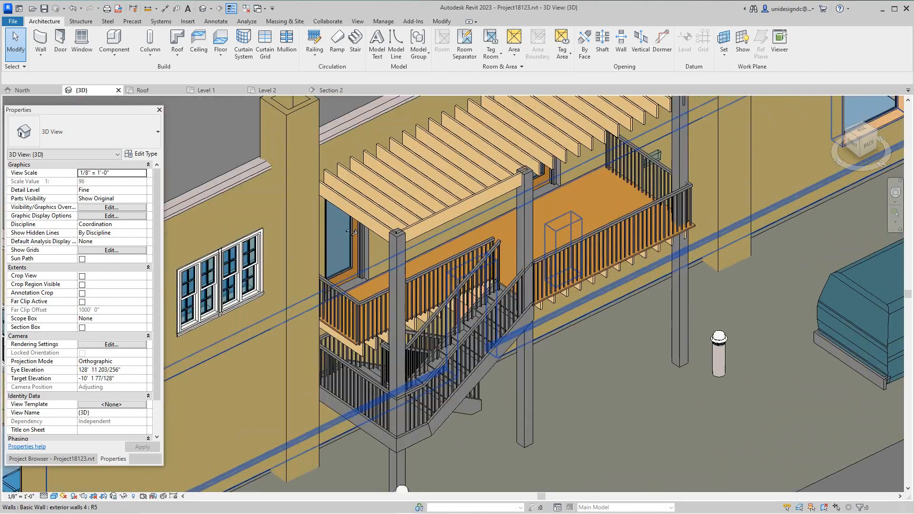
scroll(534, 242, "up", 6)
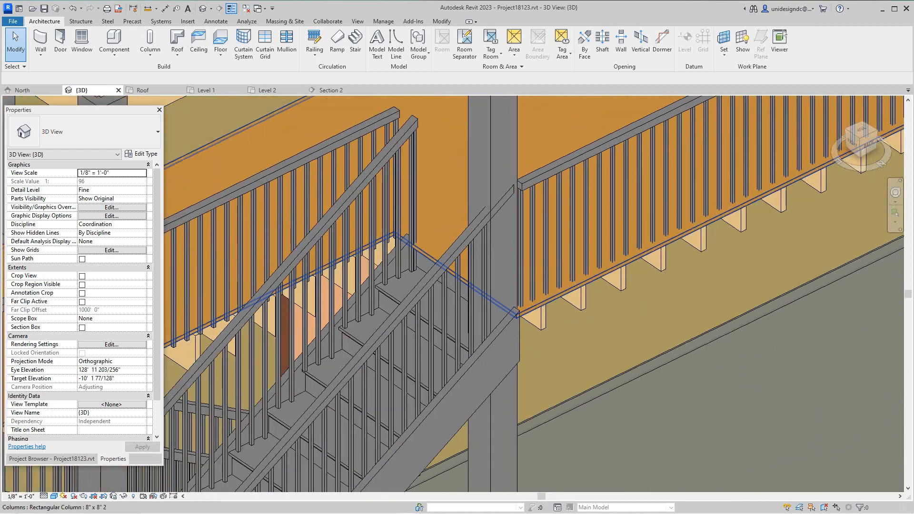
scroll(519, 310, "down", 2)
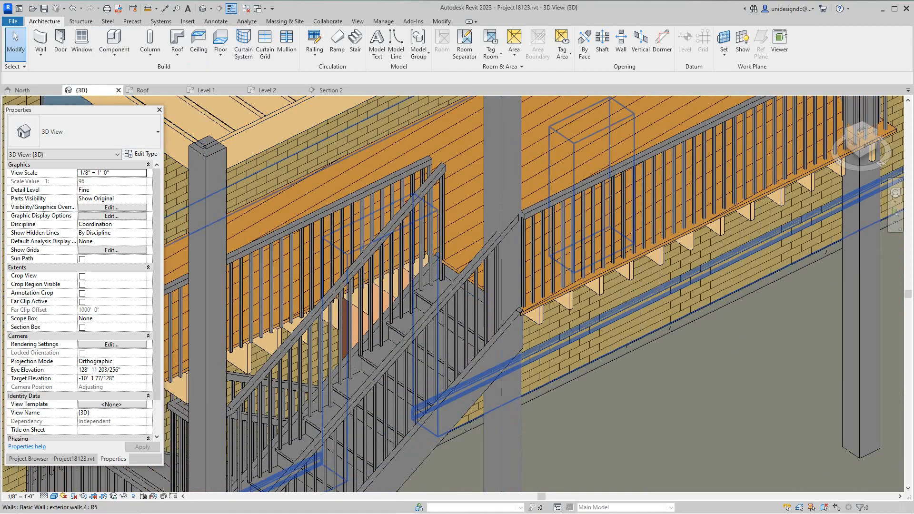
scroll(533, 295, "down", 3)
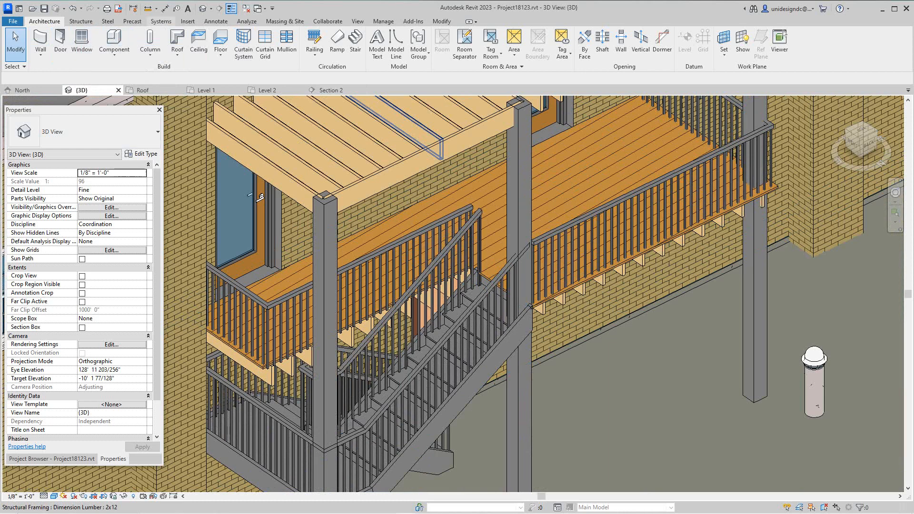
left_click(177, 53)
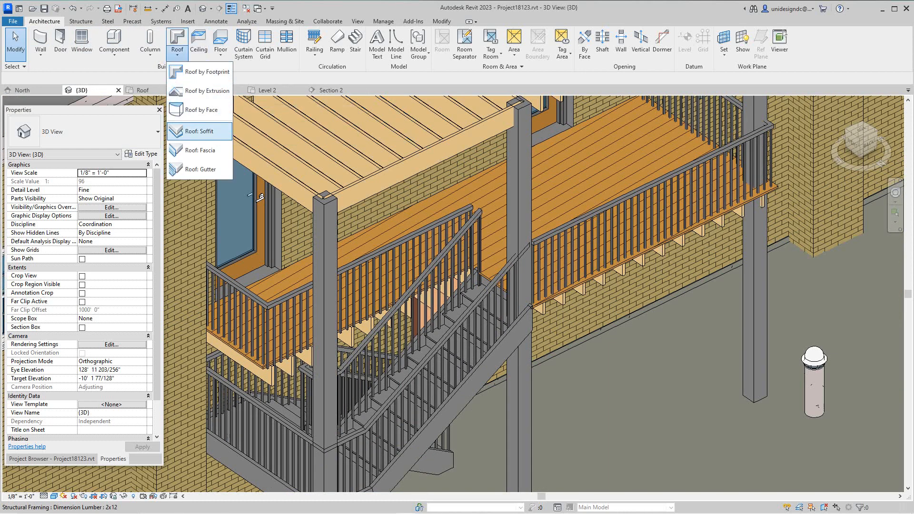
left_click(212, 151)
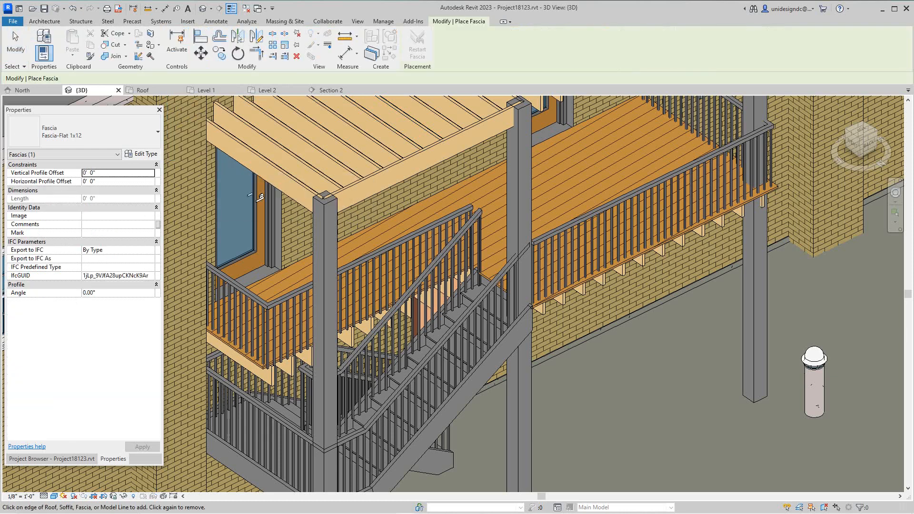
scroll(548, 310, "up", 5)
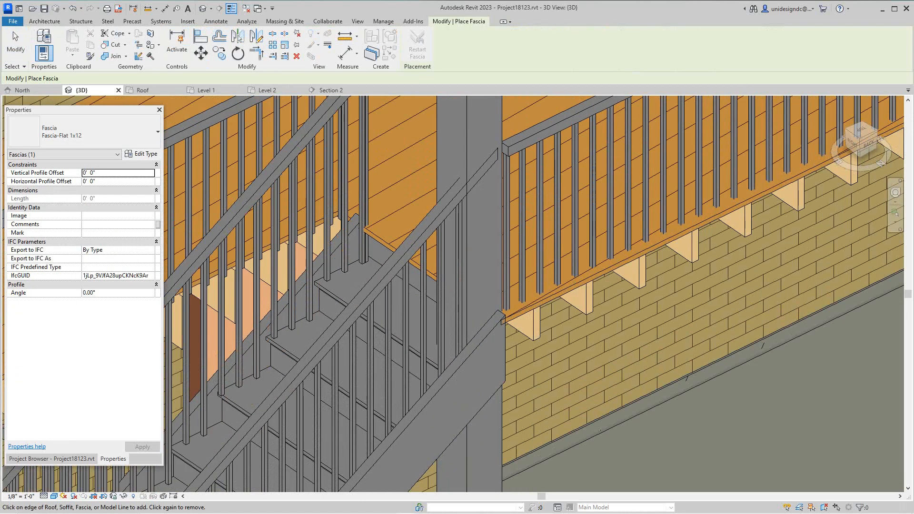
key("Escape")
left_click(541, 302)
scroll(541, 302, "down", 4)
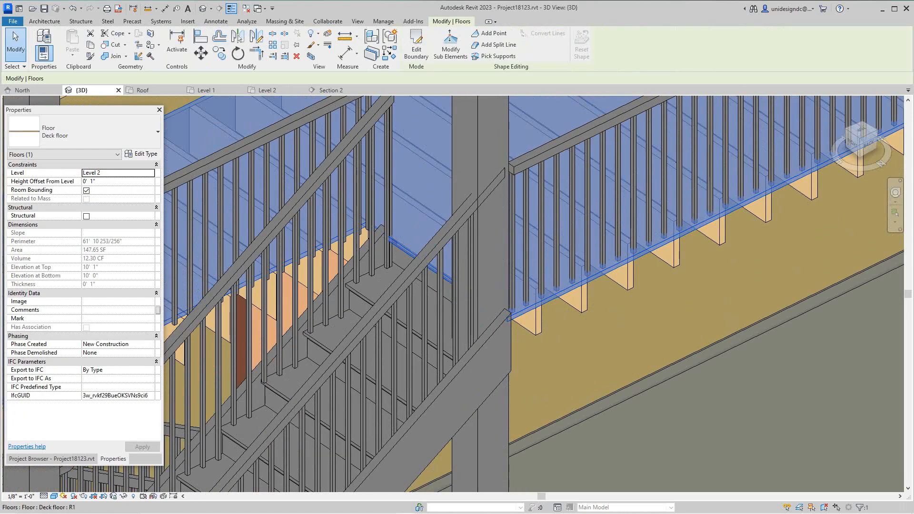
scroll(561, 321, "down", 4)
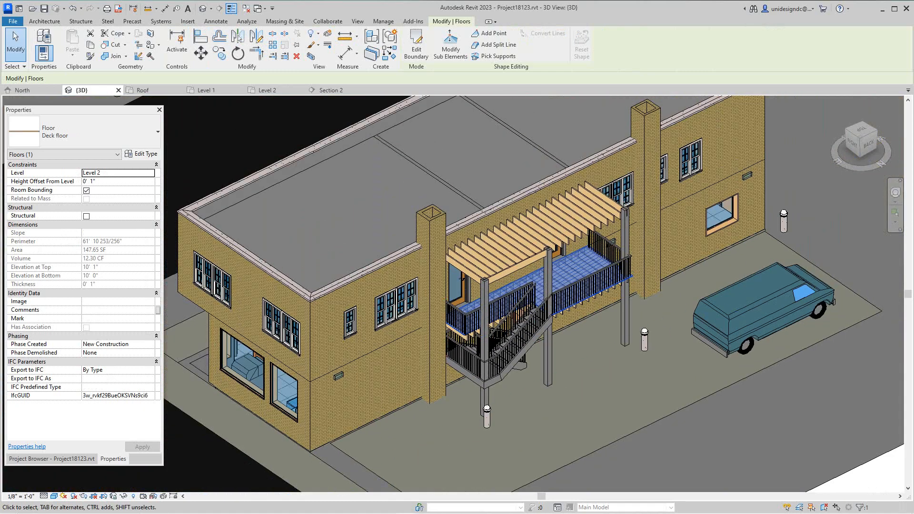
scroll(485, 300, "up", 1)
left_click(485, 298)
right_click(483, 289)
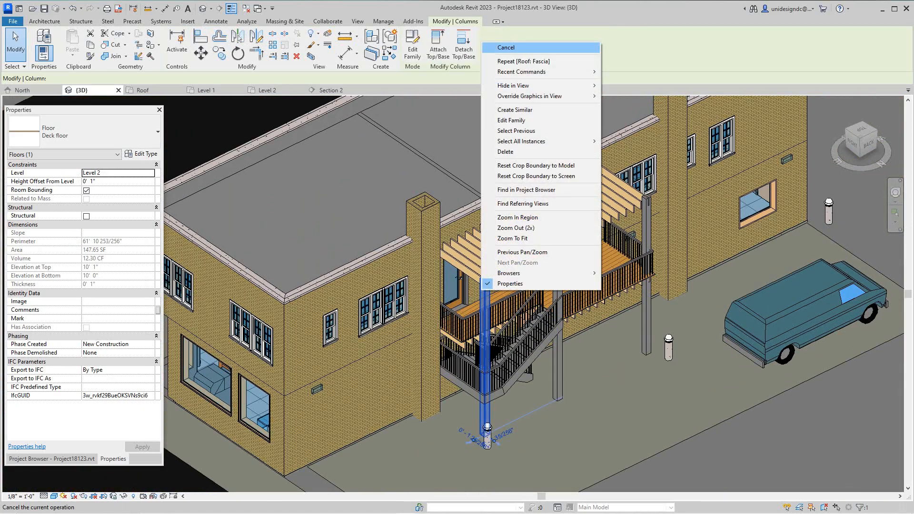
left_click(506, 47)
Inspect the deck with its boards, pergola, railings and stair from several distances and a lower viewing angle
scroll(360, 305, "up", 5)
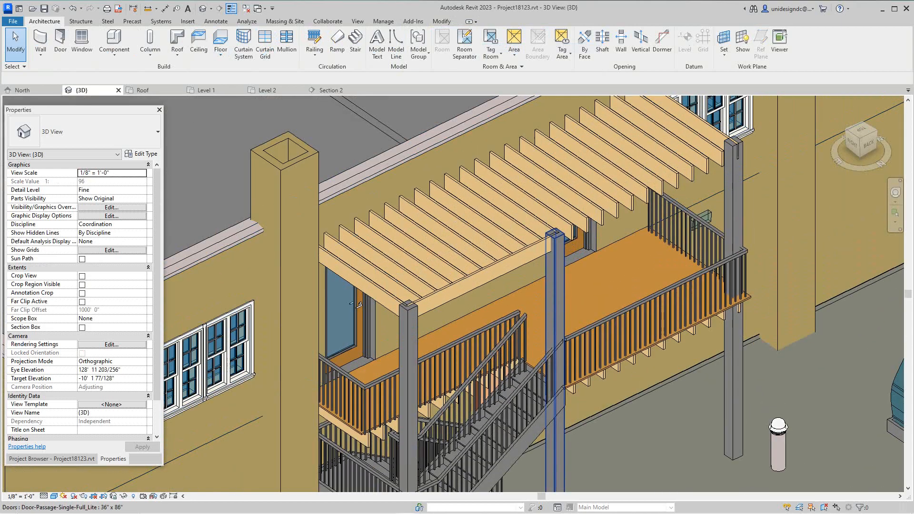
scroll(360, 305, "up", 2)
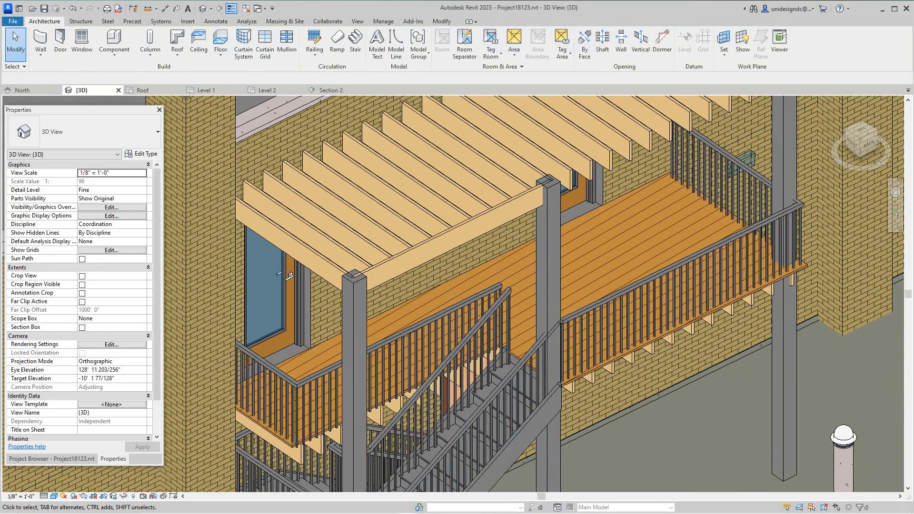
scroll(289, 276, "down", 4)
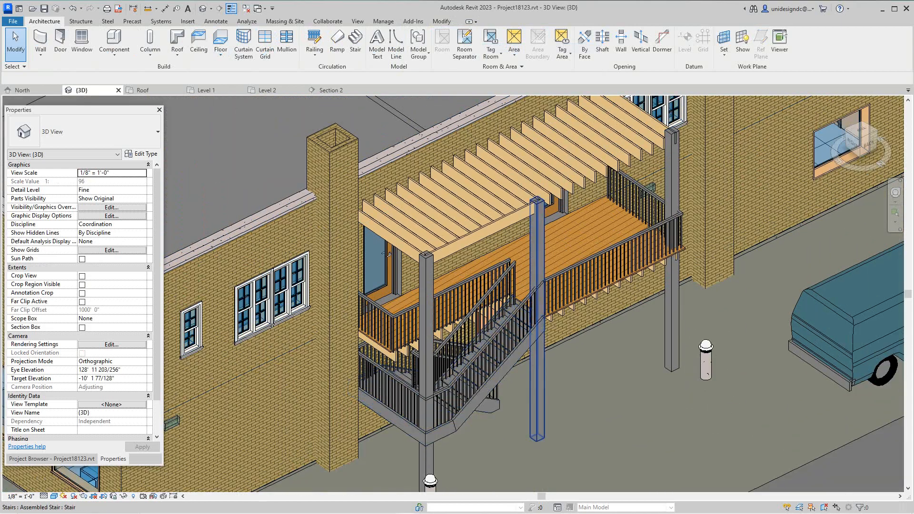
scroll(388, 254, "up", 3)
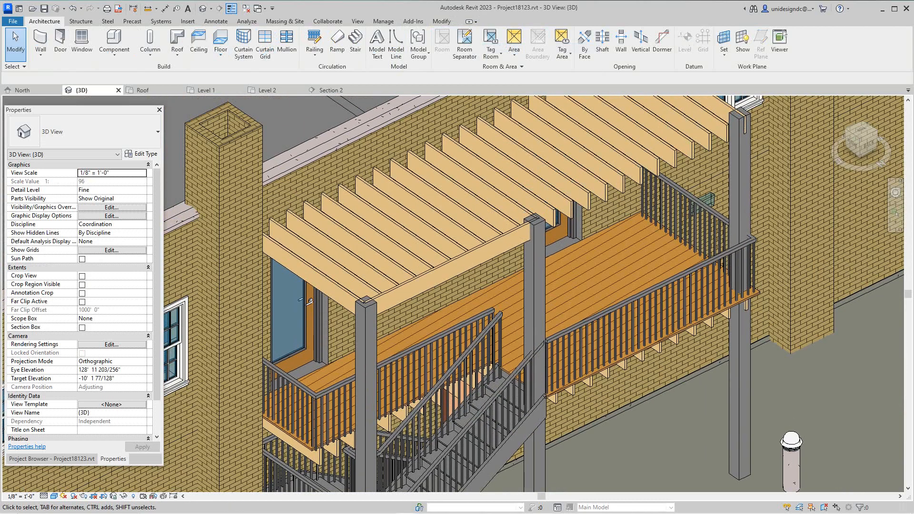
scroll(310, 300, "down", 3)
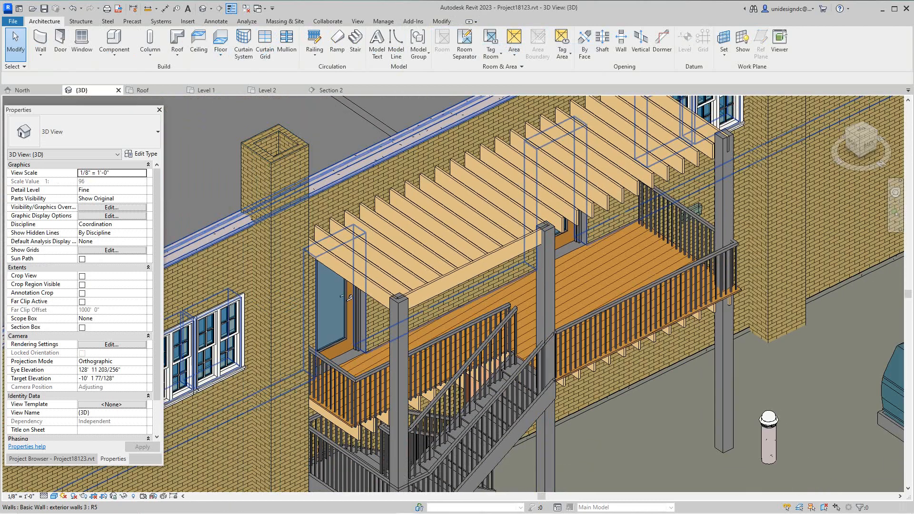
scroll(350, 298, "up", 2)
scroll(611, 345, "down", 1)
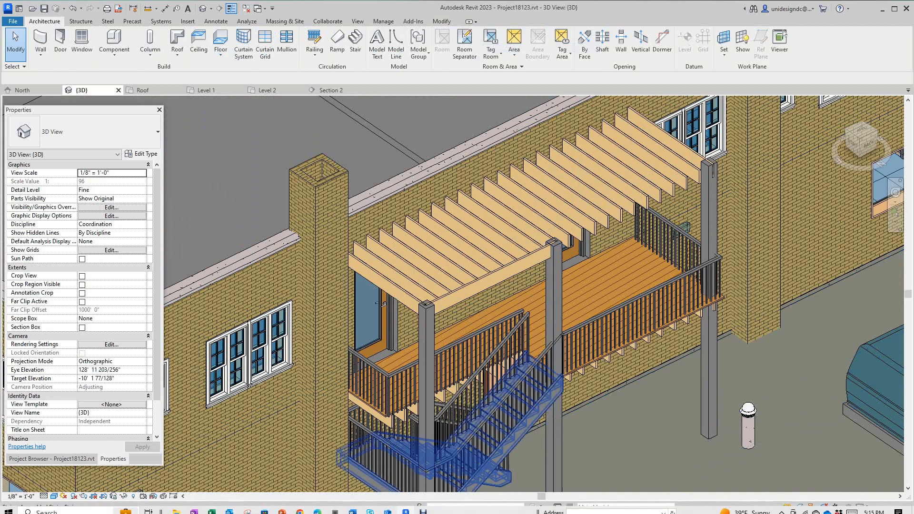
scroll(547, 450, "down", 1)
scroll(528, 428, "up", 1)
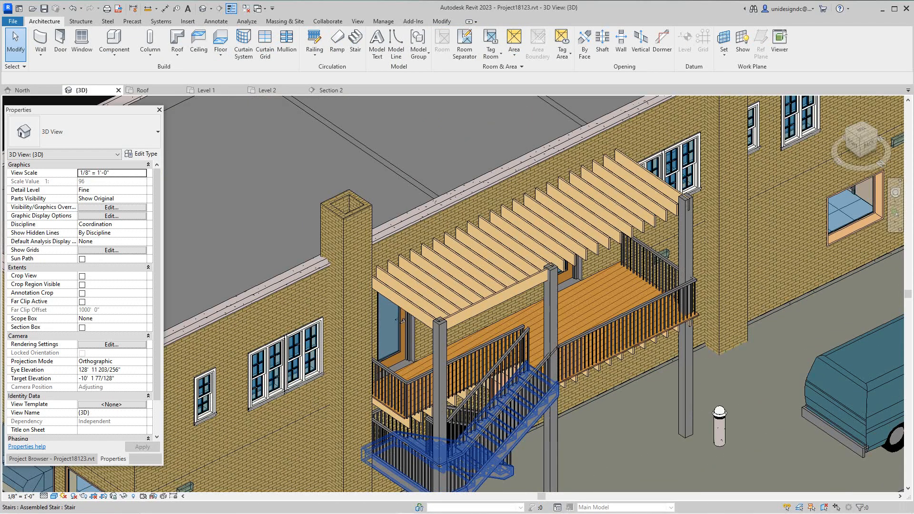
scroll(565, 406, "down", 1)
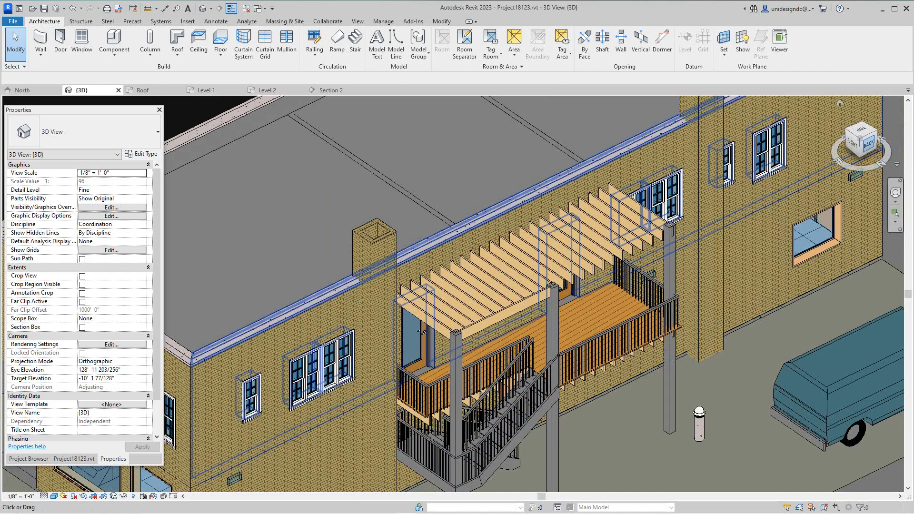
left_click_drag(869, 144, 865, 134)
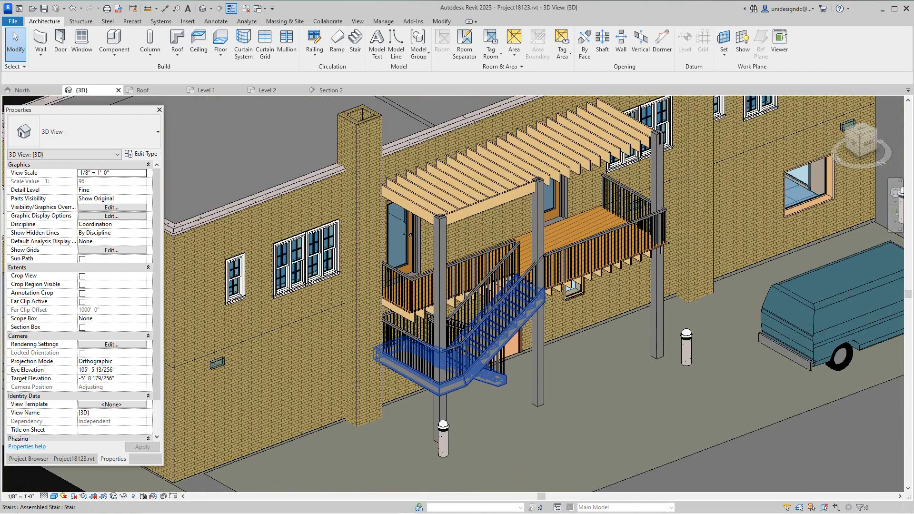
scroll(498, 376, "down", 1)
middle_click_drag(498, 376, 485, 396)
scroll(507, 326, "up", 2)
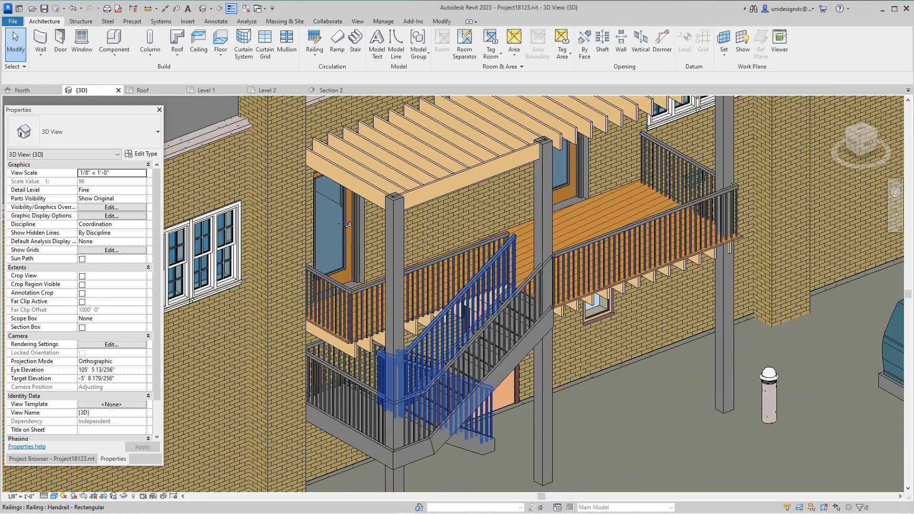
mouse_move(297, 512)
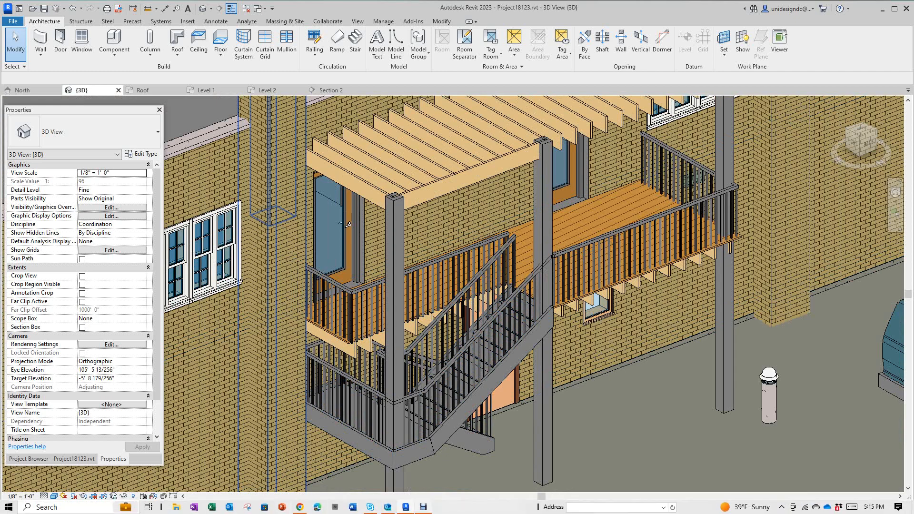